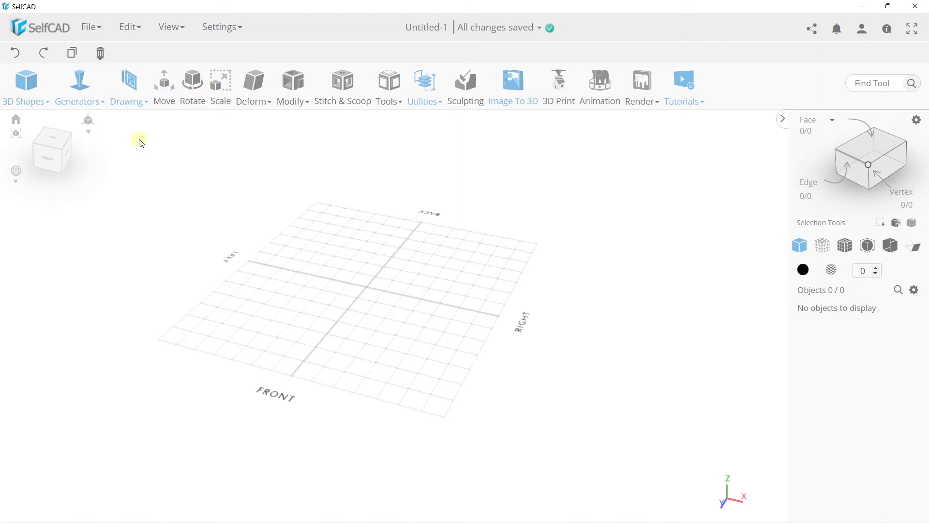
Orbit and zoom around the empty grid to view it from several angles
mouse_move(140, 142)
mouse_down()
mouse_move(149, 128)
mouse_move(193, 162)
mouse_move(133, 145)
mouse_move(138, 129)
mouse_move(158, 124)
mouse_move(152, 139)
mouse_move(140, 136)
mouse_up()
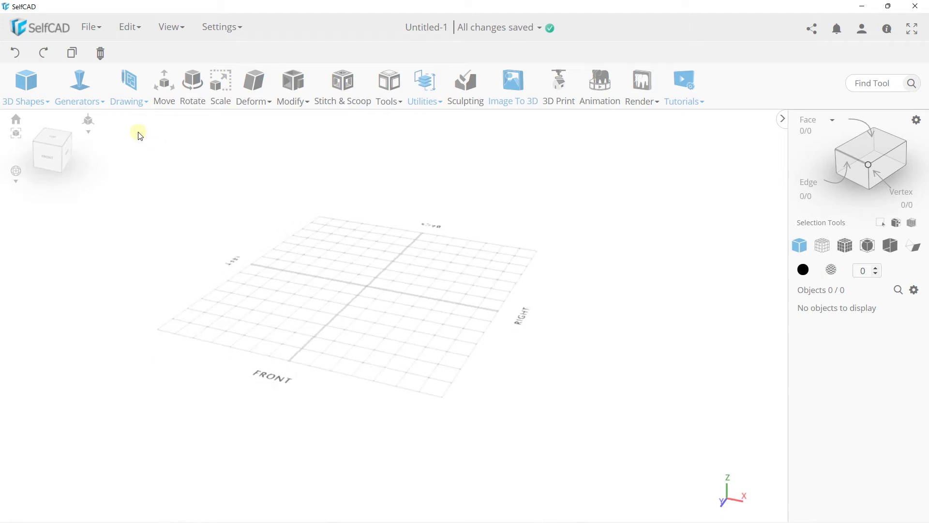
drag(312, 257, 328, 270)
scroll(328, 270, up, 1)
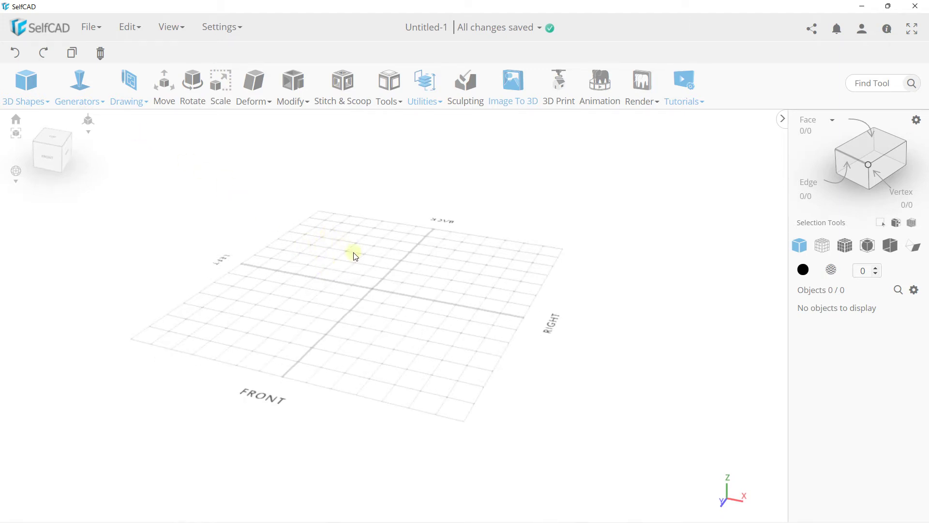
scroll(353, 256, down, 3)
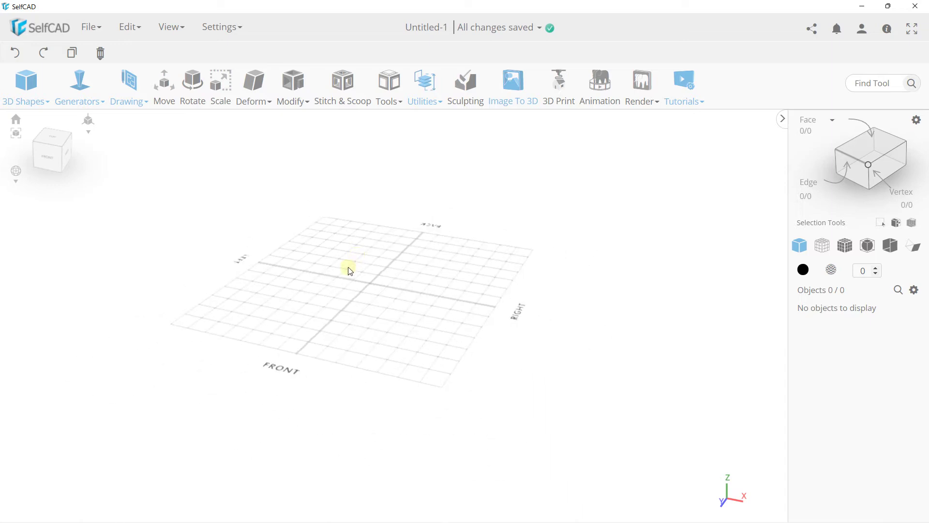
mouse_move(350, 270)
mouse_down()
mouse_move(445, 197)
mouse_move(504, 176)
mouse_move(579, 222)
mouse_move(520, 310)
mouse_move(360, 264)
mouse_move(332, 191)
mouse_move(518, 181)
mouse_move(566, 274)
mouse_move(421, 301)
mouse_move(336, 284)
mouse_move(349, 298)
mouse_move(366, 285)
mouse_up()
scroll(366, 279, up, 2)
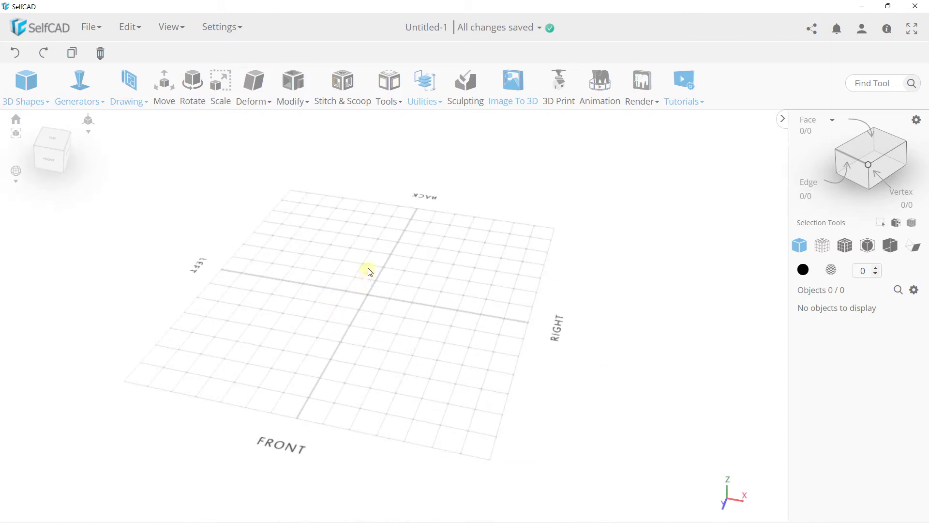
scroll(370, 270, up, 1)
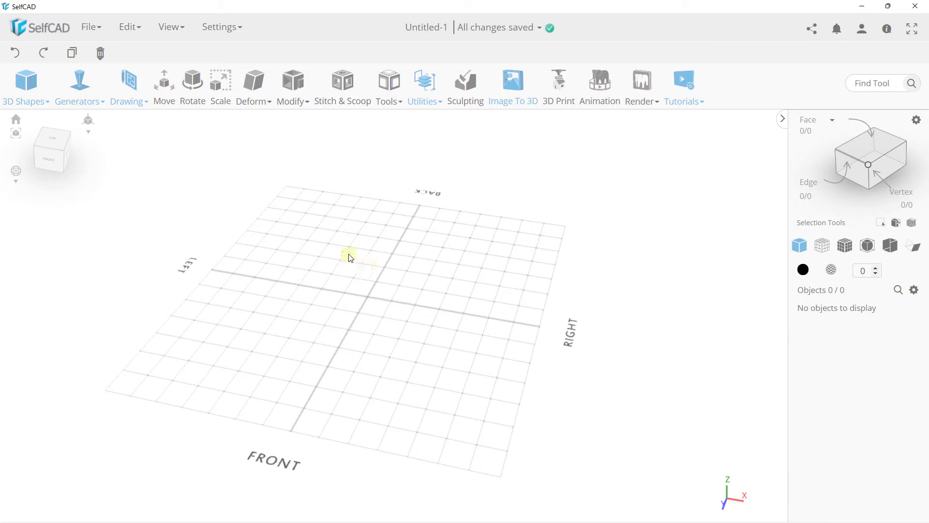
scroll(303, 240, up, 1)
scroll(303, 241, up, 1)
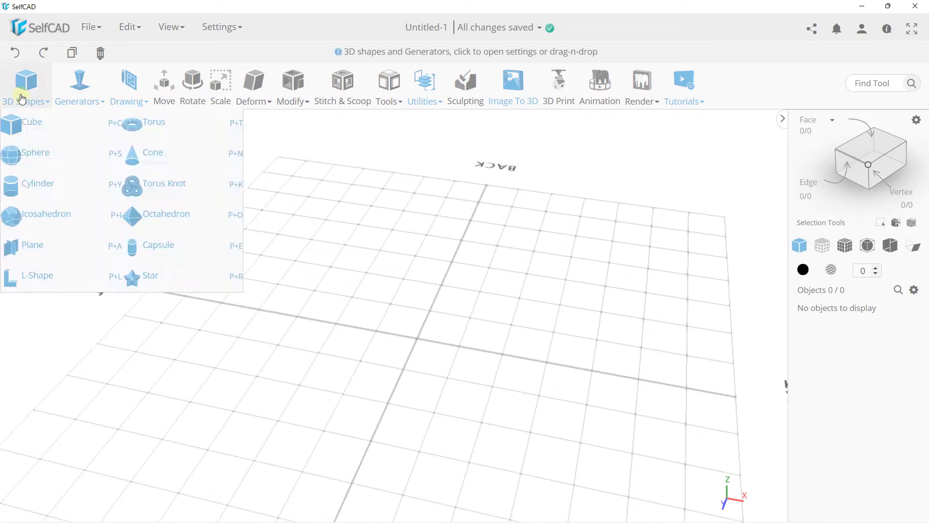
mouse_move(25, 87)
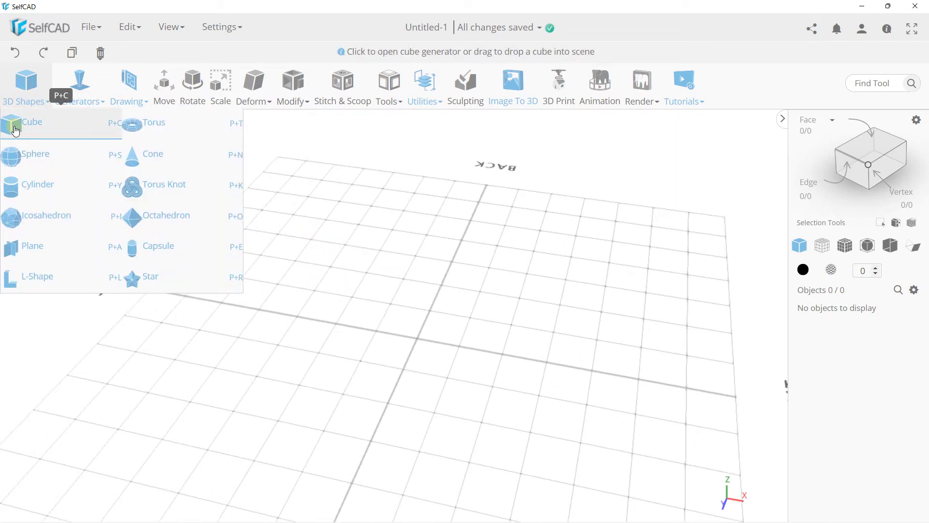
Create a cube at the default 100 × 100 × 100 size, keep it through the discard prompt, and finalize it
click(15, 130)
scroll(472, 309, up, 2)
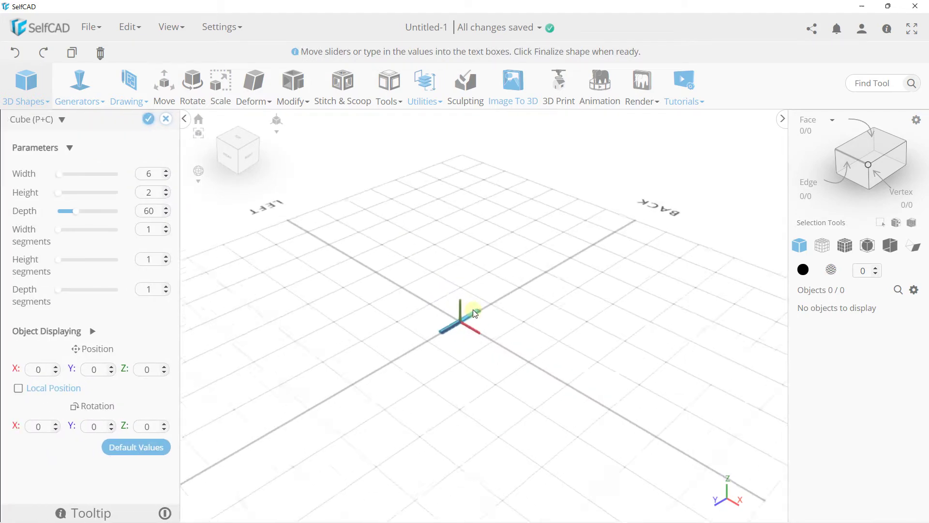
scroll(473, 312, up, 2)
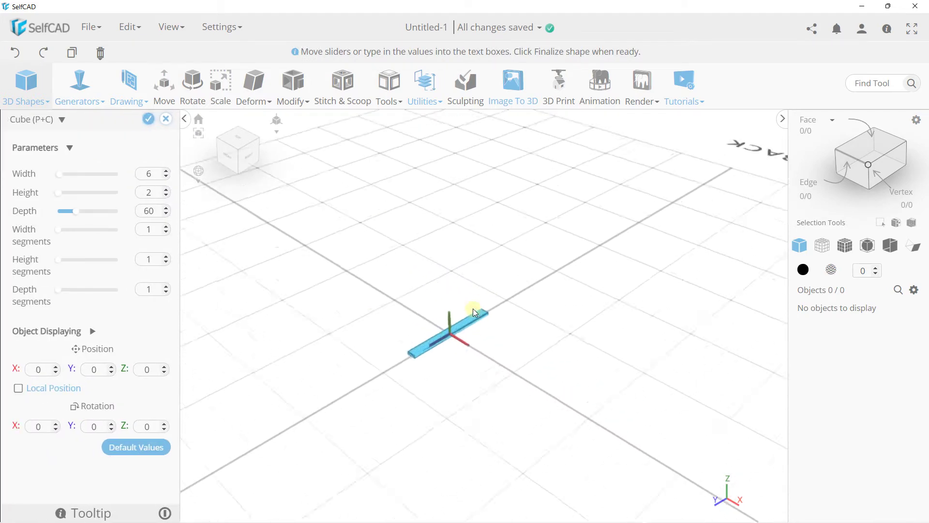
click(136, 448)
scroll(361, 263, down, 2)
scroll(361, 263, down, 2)
mouse_move(332, 291)
mouse_down()
mouse_move(376, 267)
mouse_move(401, 301)
mouse_up()
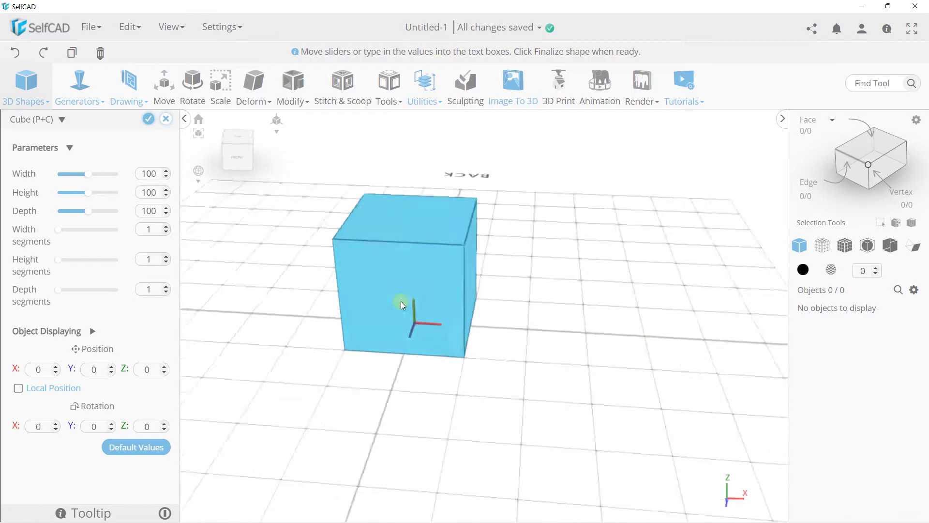
click(166, 120)
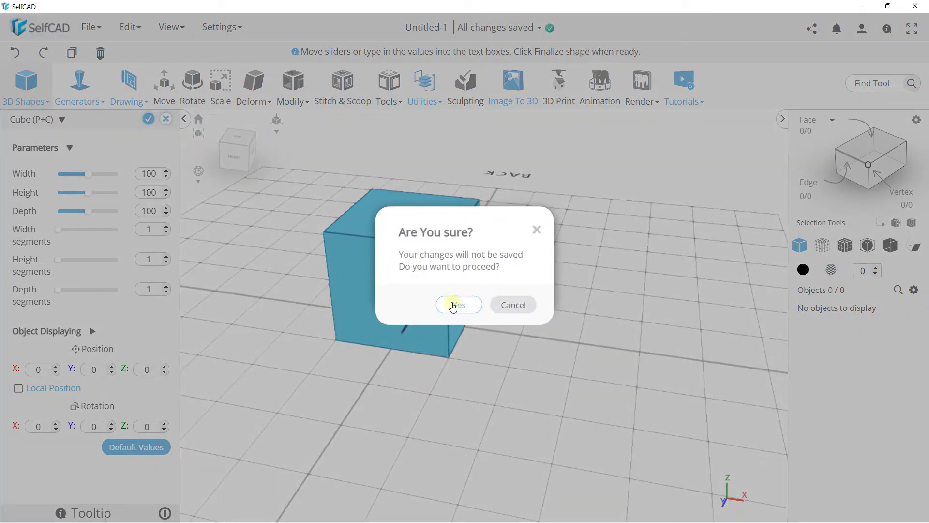
click(536, 229)
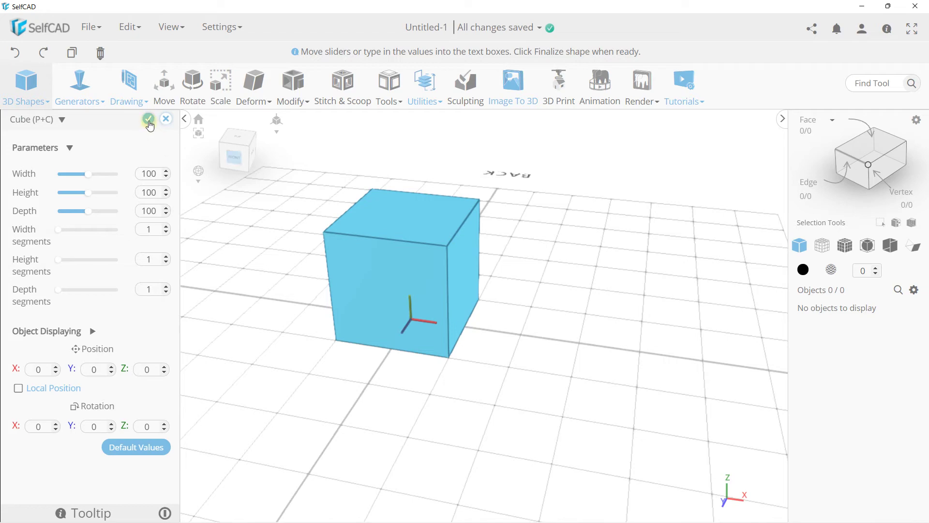
click(149, 119)
mouse_move(424, 286)
mouse_down()
mouse_move(363, 275)
mouse_move(385, 289)
mouse_move(397, 250)
mouse_move(409, 261)
mouse_up()
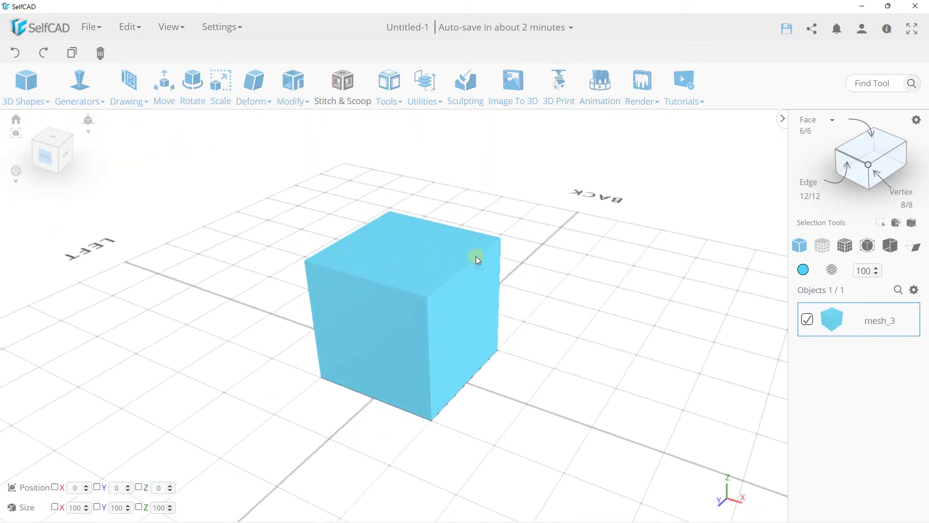
Colour the cube pure red (#ff0000) with the colour picker
click(802, 273)
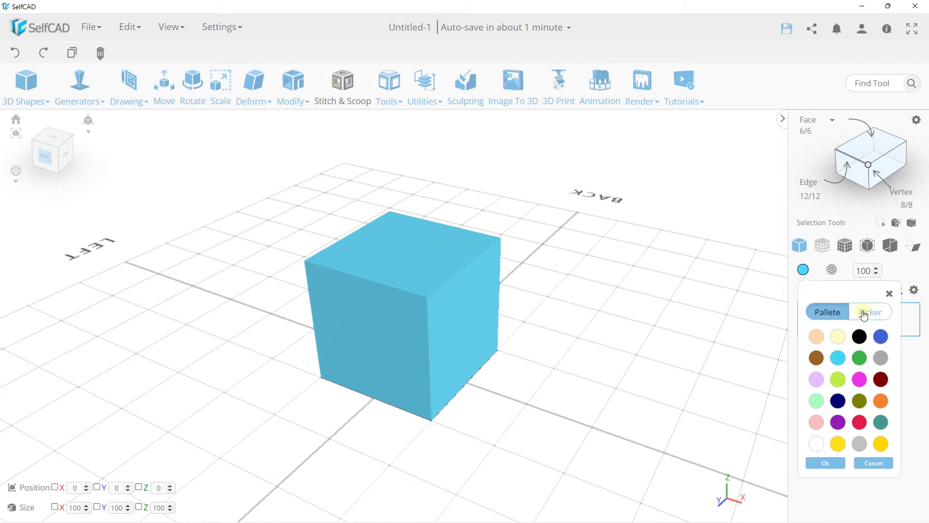
click(864, 314)
mouse_move(862, 329)
mouse_down()
mouse_move(876, 334)
mouse_move(870, 370)
mouse_move(844, 361)
mouse_move(876, 320)
mouse_move(887, 321)
mouse_up()
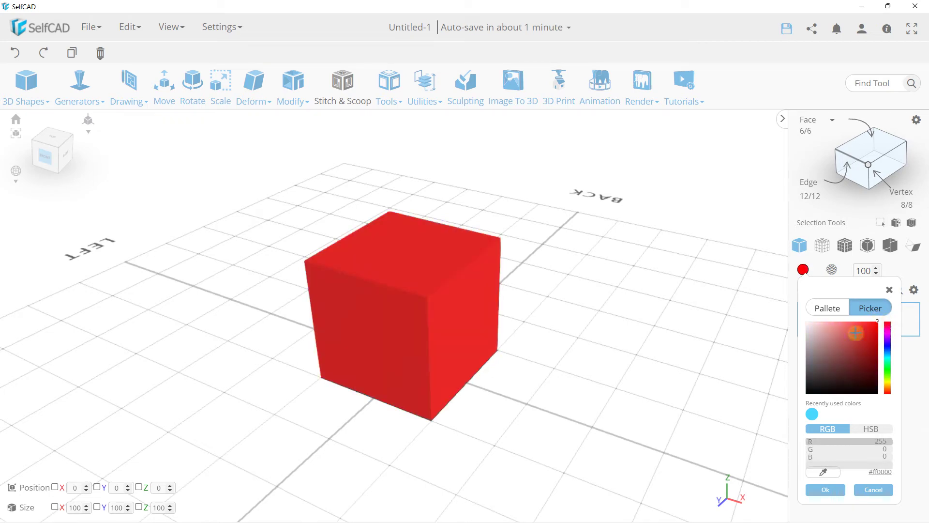
click(825, 490)
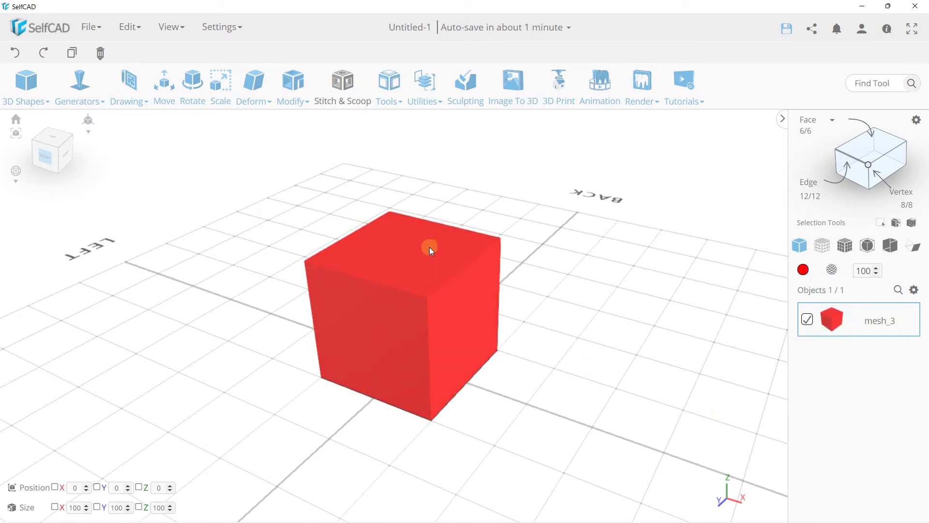
mouse_move(428, 246)
mouse_down()
mouse_move(307, 207)
mouse_move(489, 211)
mouse_move(348, 295)
mouse_move(226, 214)
mouse_move(294, 191)
mouse_move(456, 245)
mouse_up()
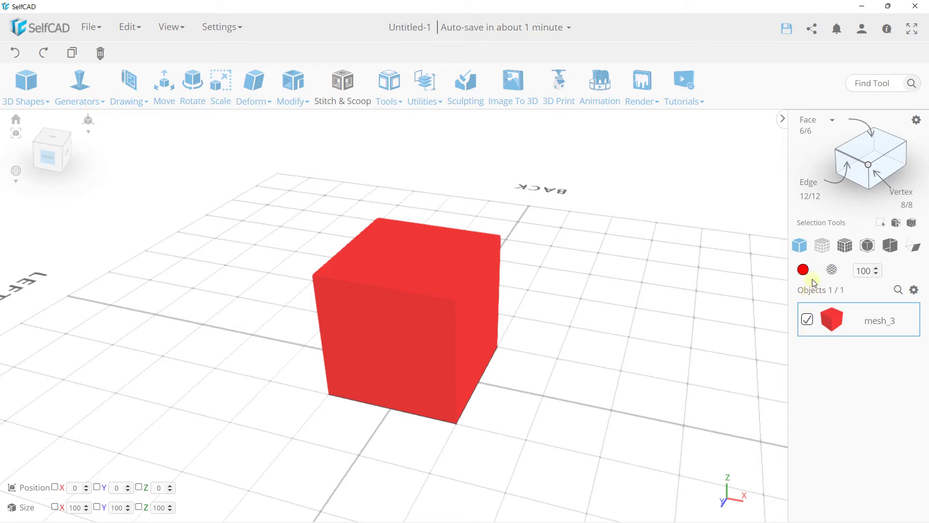
Keep the cube on a Phong material and set its colour to blue
click(832, 271)
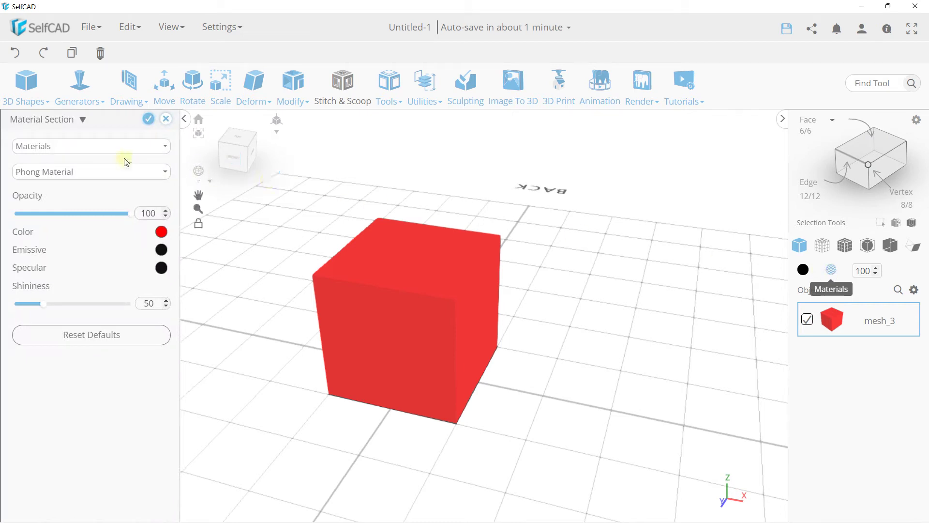
click(33, 155)
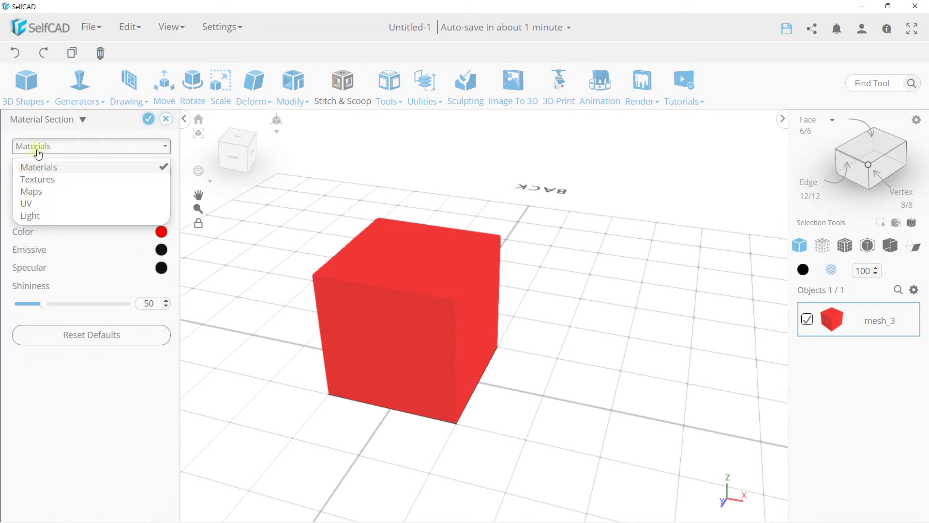
click(37, 167)
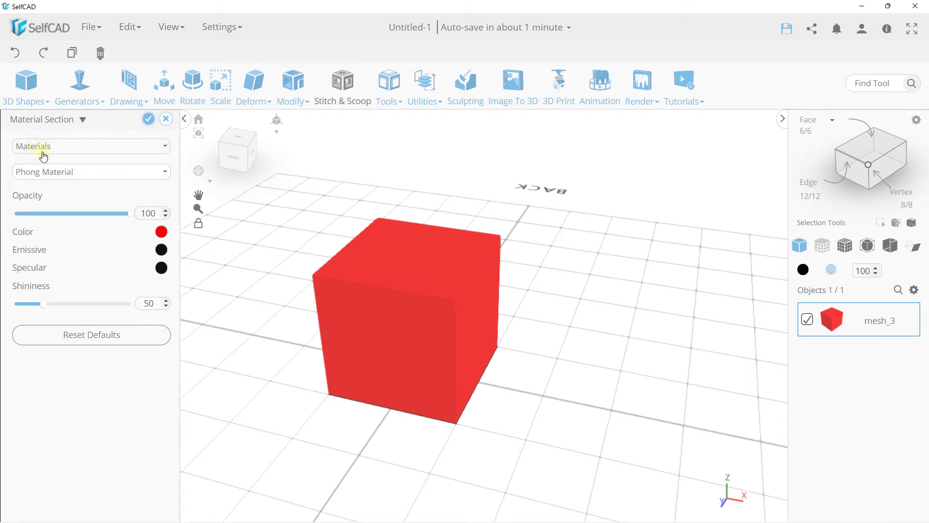
click(44, 172)
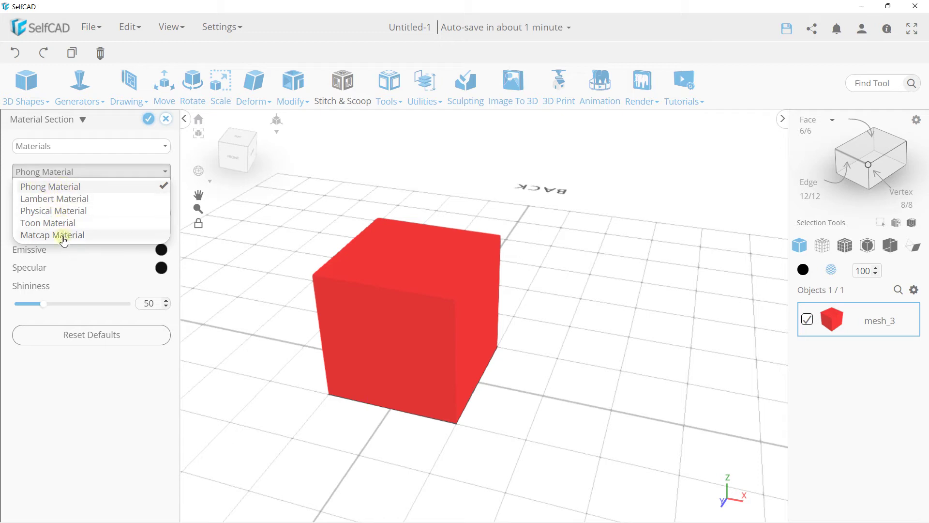
click(64, 188)
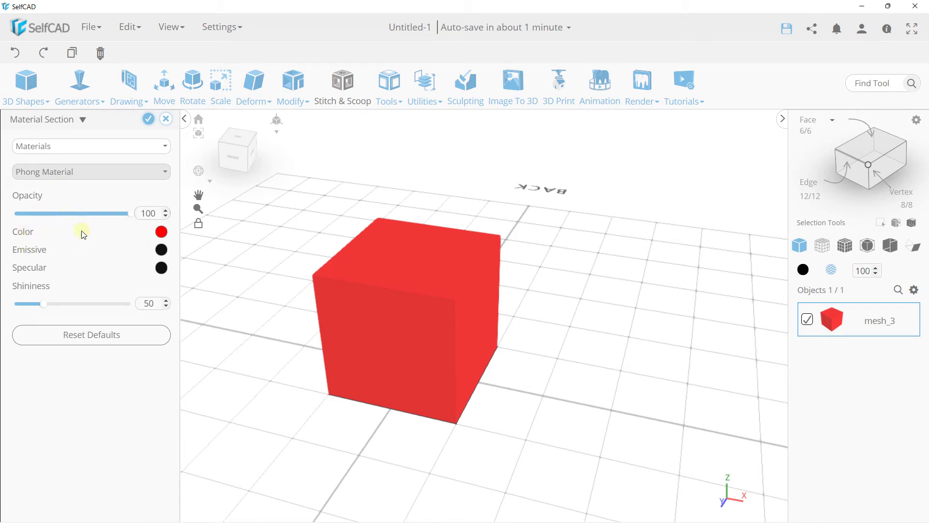
click(163, 233)
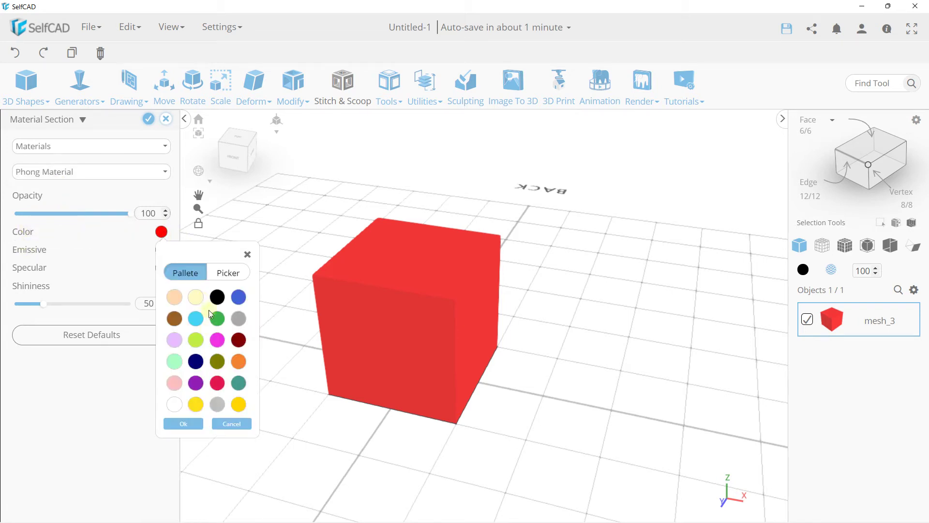
click(240, 300)
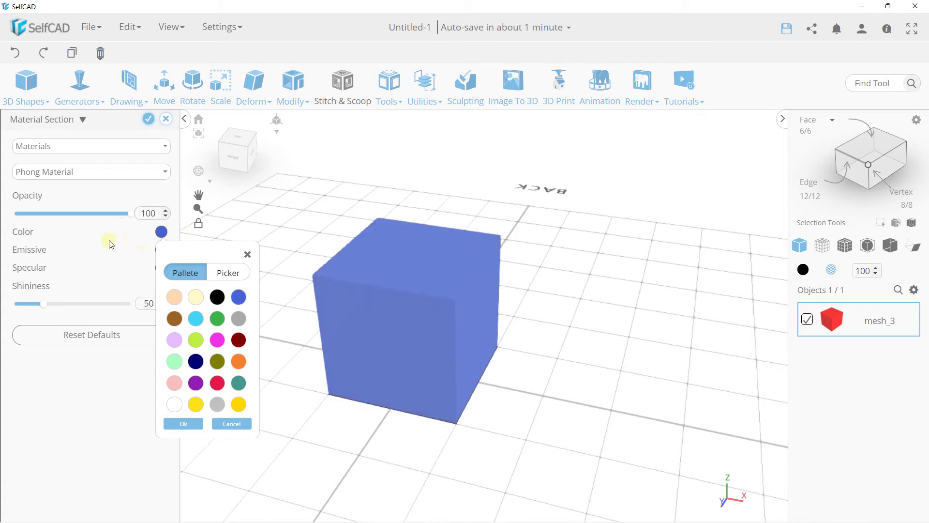
click(183, 424)
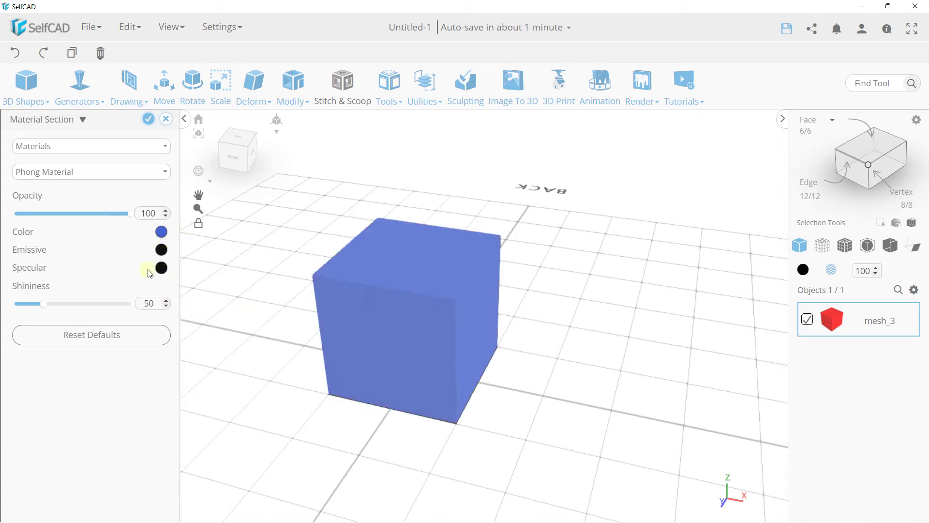
Set the Phong emissive colour to cyan and the shininess to 140
mouse_move(48, 310)
mouse_down()
mouse_move(104, 307)
mouse_move(56, 304)
mouse_up()
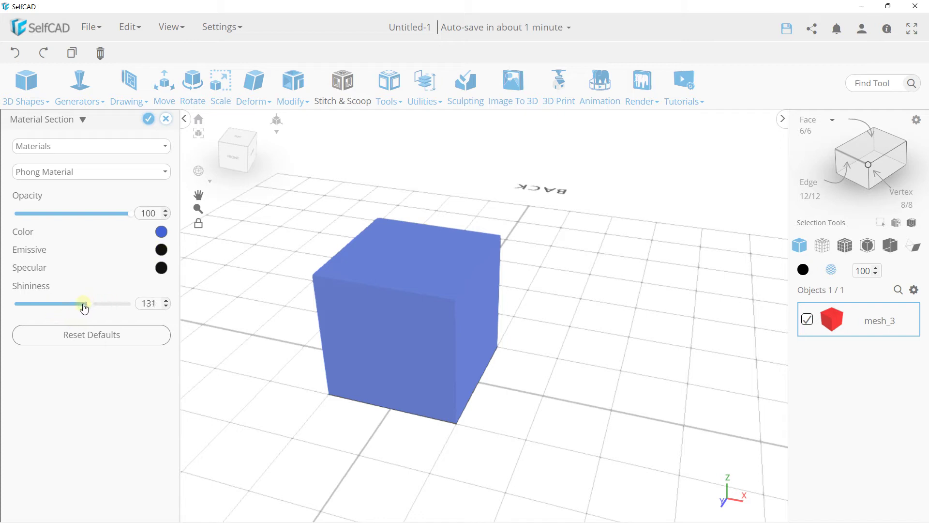
click(162, 250)
click(195, 315)
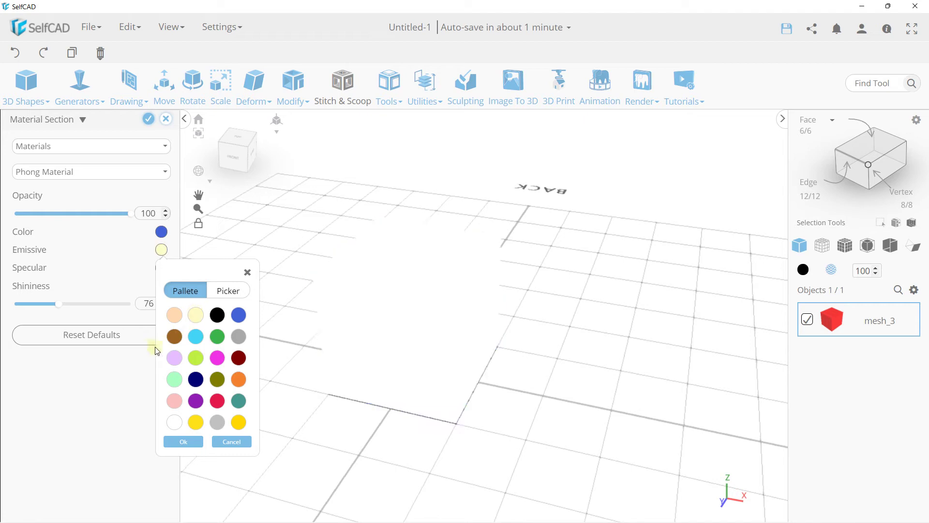
click(196, 341)
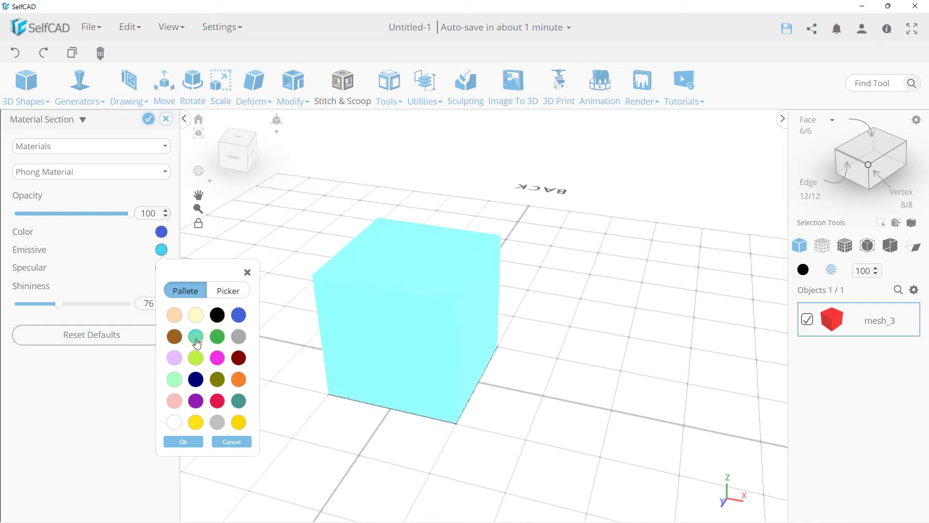
drag(59, 305, 97, 311)
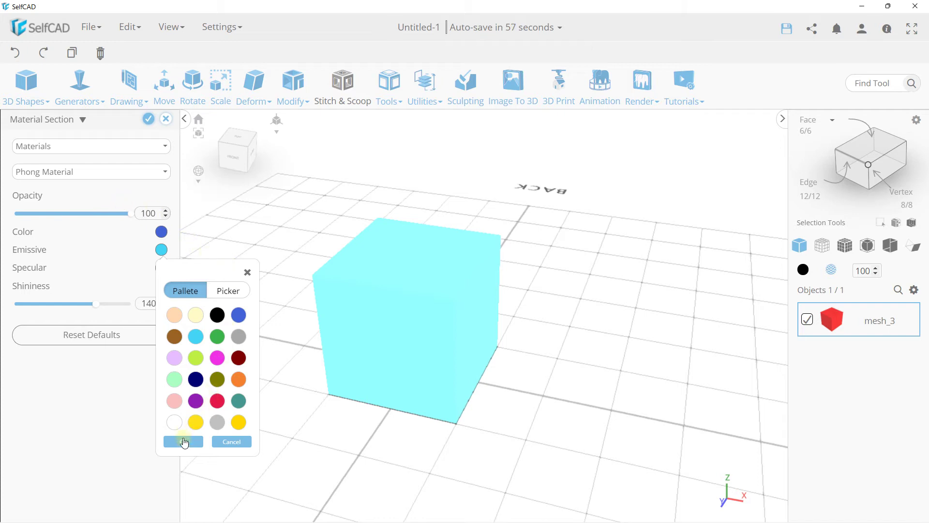
click(183, 441)
click(103, 174)
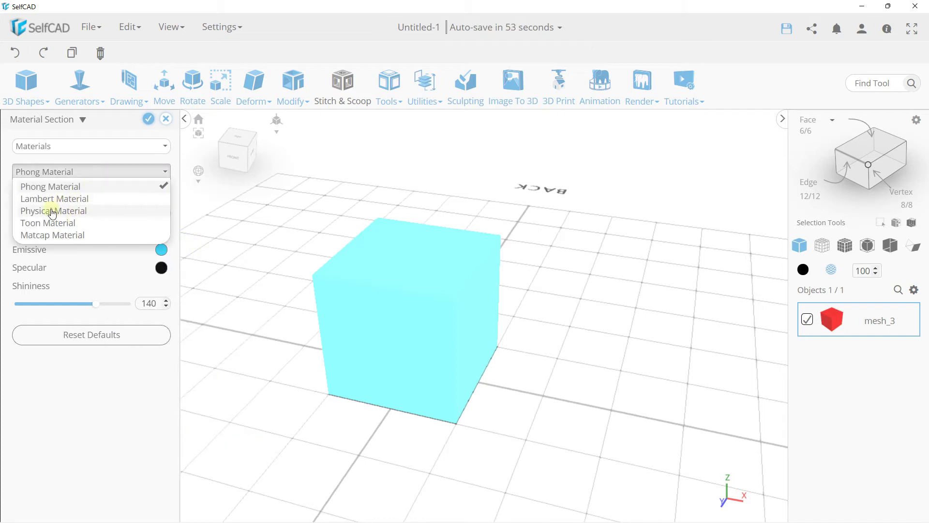
Switch the cube to Physical Material with a pure red base colour
click(79, 211)
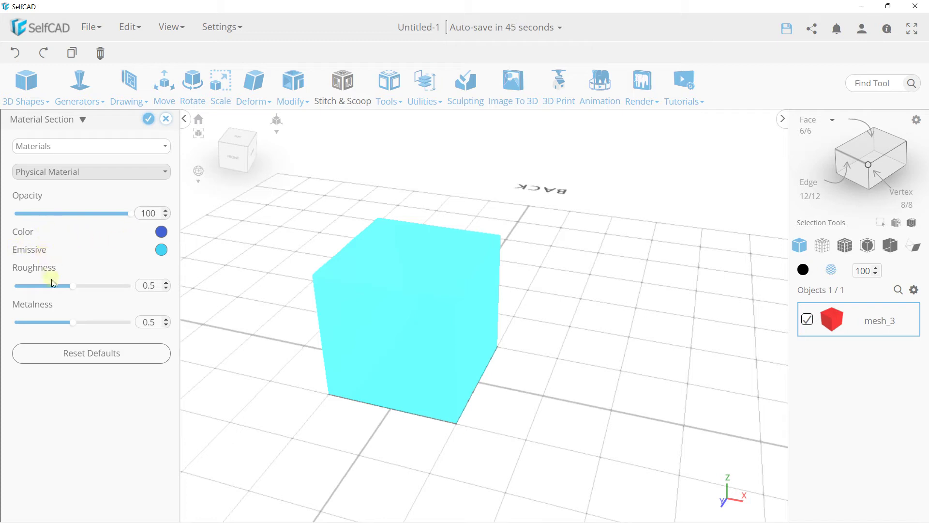
click(162, 233)
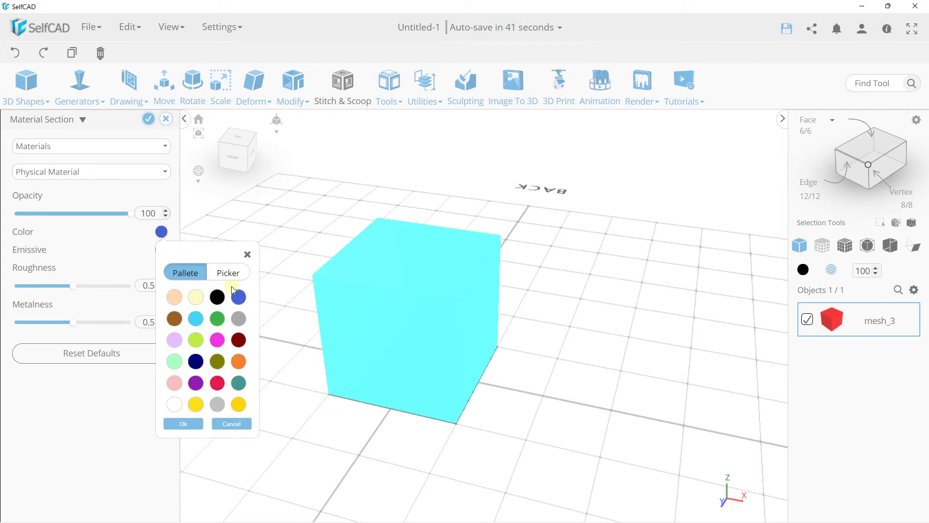
click(227, 273)
drag(242, 295, 245, 278)
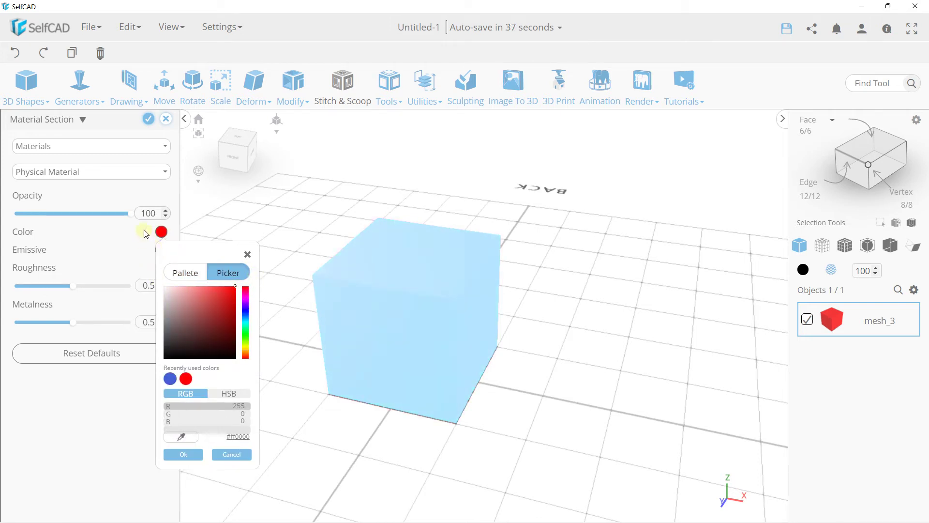
click(194, 454)
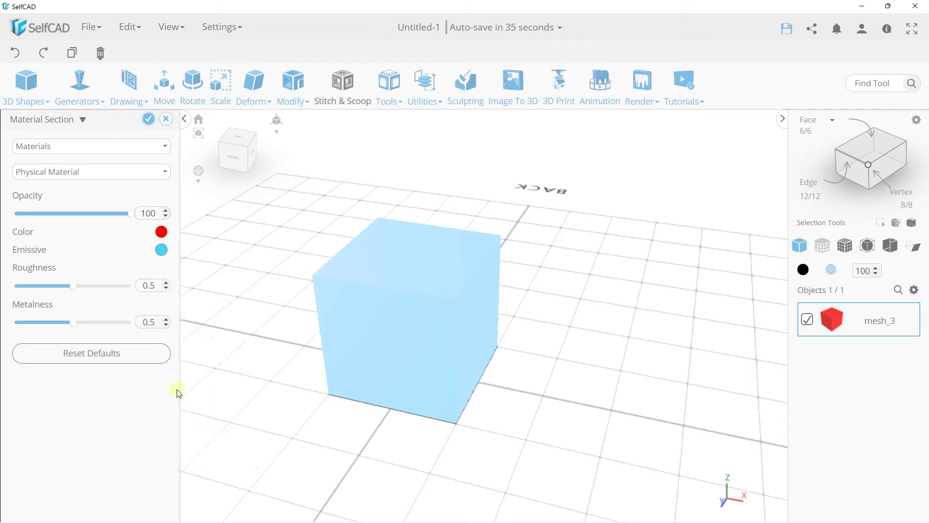
Make the emissive colour red and try different roughness and metalness values
click(161, 250)
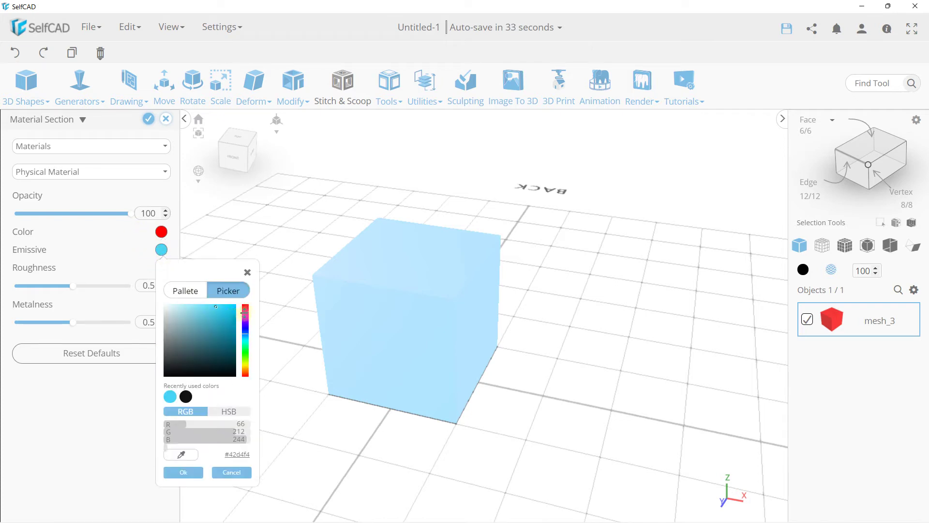
click(246, 307)
click(224, 311)
drag(224, 310, 252, 300)
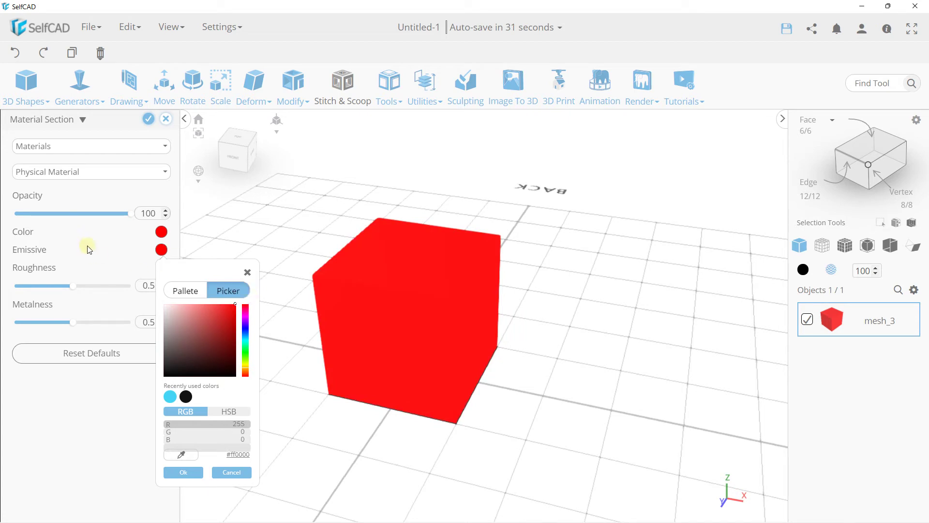
click(184, 472)
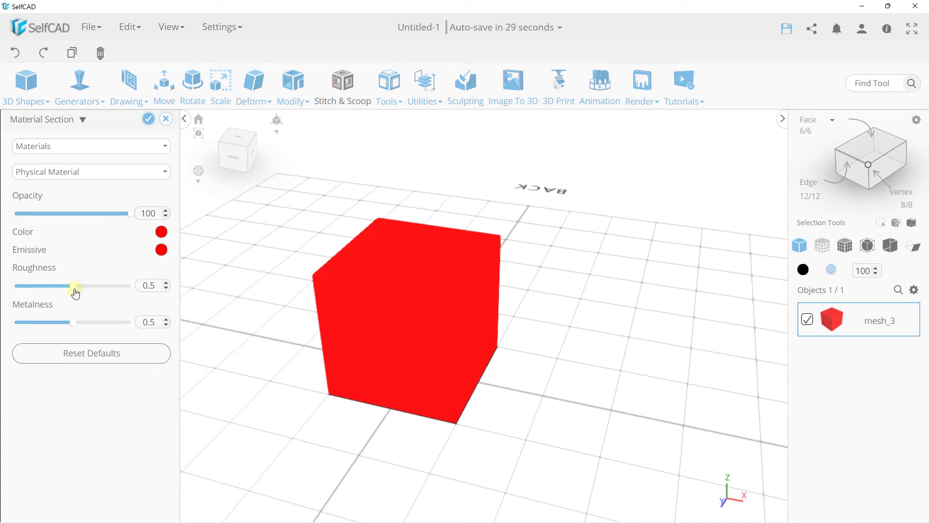
mouse_move(74, 286)
mouse_down()
mouse_move(28, 285)
mouse_move(78, 286)
mouse_up()
mouse_move(72, 322)
mouse_down()
mouse_move(87, 322)
mouse_move(23, 321)
mouse_up()
scroll(335, 305, up, 3)
right_drag(336, 305, 292, 282)
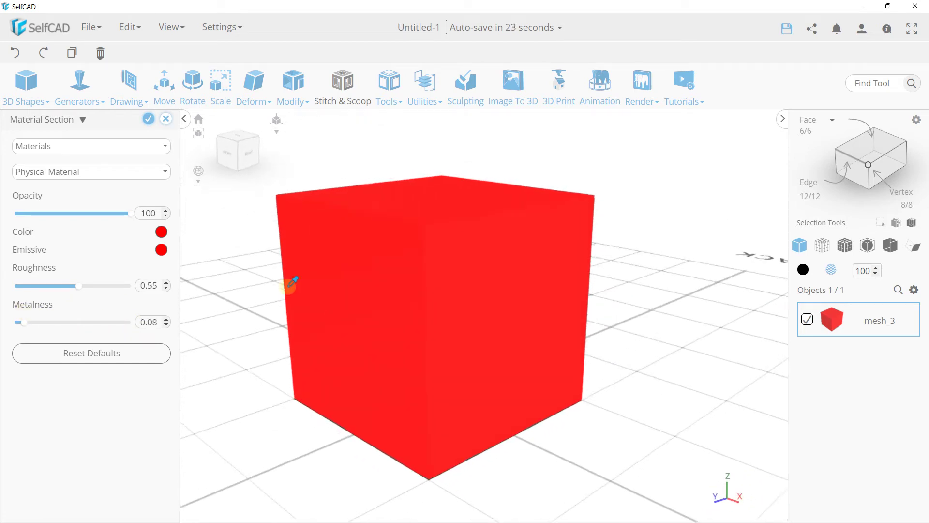
Change the emissive glow to a lighter red shade
click(161, 250)
click(213, 304)
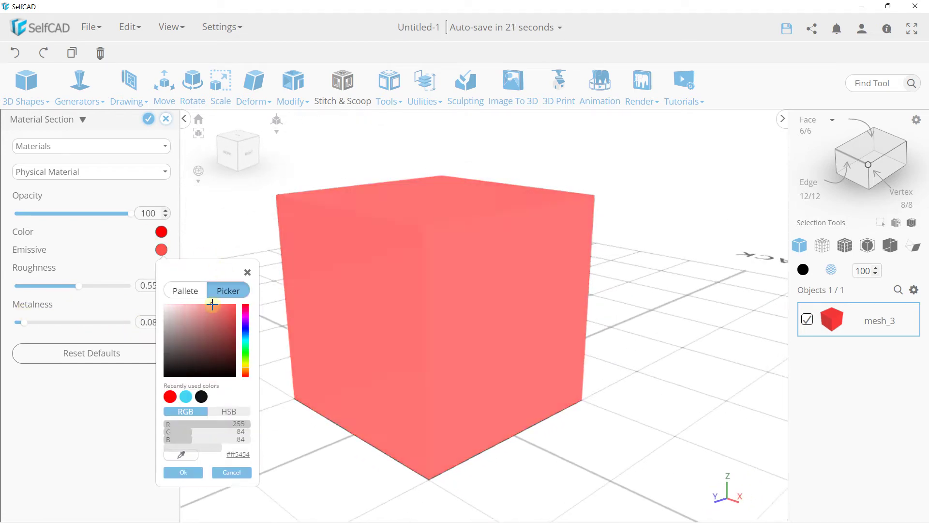
drag(213, 304, 214, 304)
mouse_move(78, 286)
mouse_down()
mouse_move(128, 292)
mouse_move(6, 284)
mouse_move(94, 295)
mouse_up()
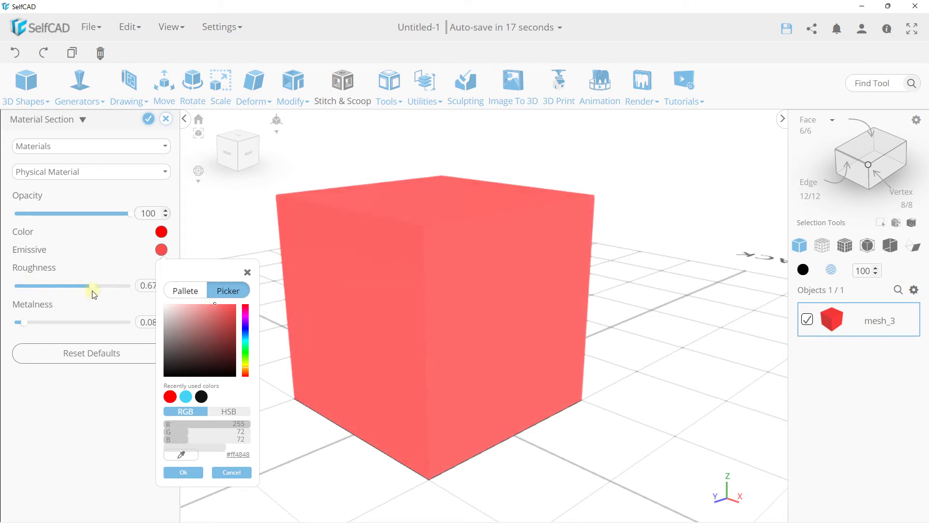
click(209, 302)
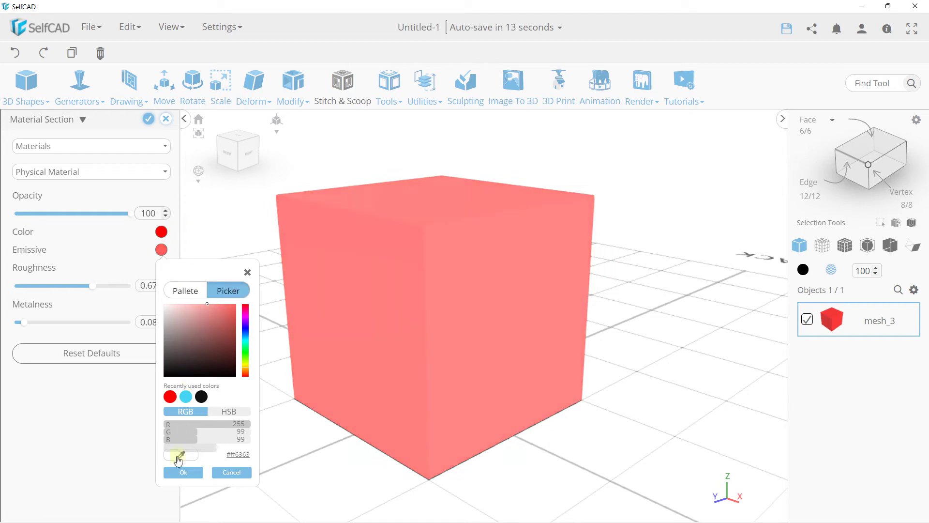
click(185, 472)
Set roughness to 0.33 and metalness to 0.72, keeping full opacity
mouse_move(91, 289)
mouse_down()
mouse_move(139, 287)
mouse_move(3, 286)
mouse_move(103, 285)
mouse_move(51, 283)
mouse_up()
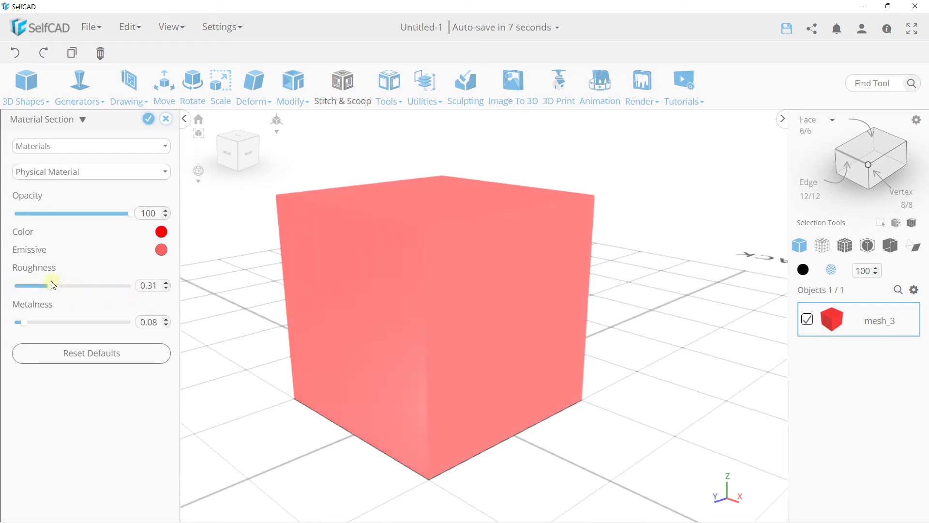
mouse_move(25, 327)
mouse_down()
mouse_move(150, 324)
mouse_move(10, 314)
mouse_move(132, 320)
mouse_up()
scroll(391, 327, up, 2)
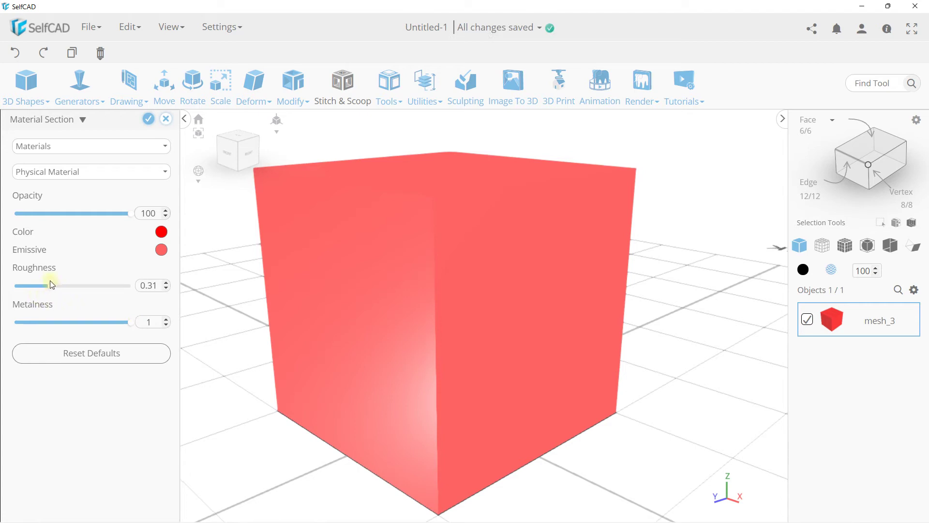
mouse_move(53, 290)
mouse_down()
mouse_move(108, 288)
mouse_move(31, 291)
mouse_move(121, 298)
mouse_move(32, 290)
mouse_move(55, 298)
mouse_up()
mouse_move(93, 329)
mouse_down()
mouse_move(76, 324)
mouse_move(99, 327)
mouse_up()
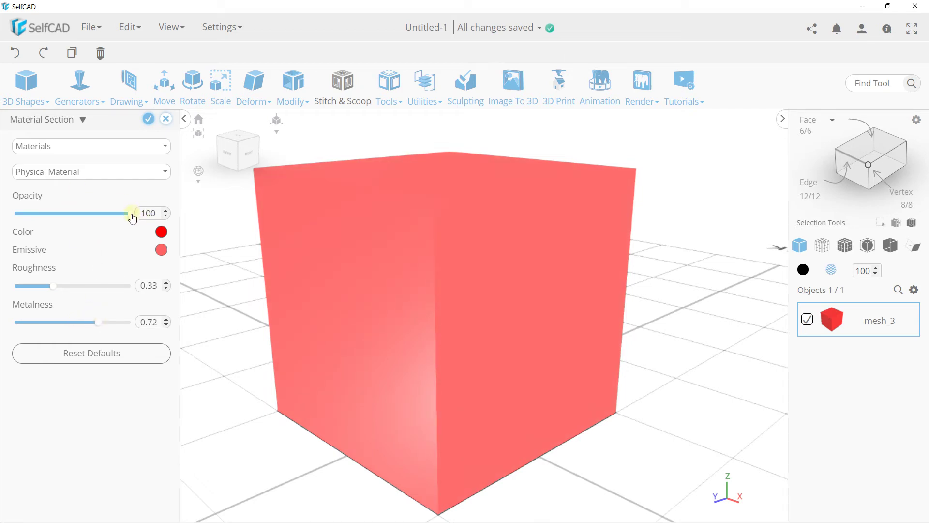
mouse_move(131, 213)
mouse_down()
mouse_move(70, 216)
mouse_move(138, 223)
mouse_up()
Switch the material panel to Textures and apply Wood 1 from the Wood images
click(116, 151)
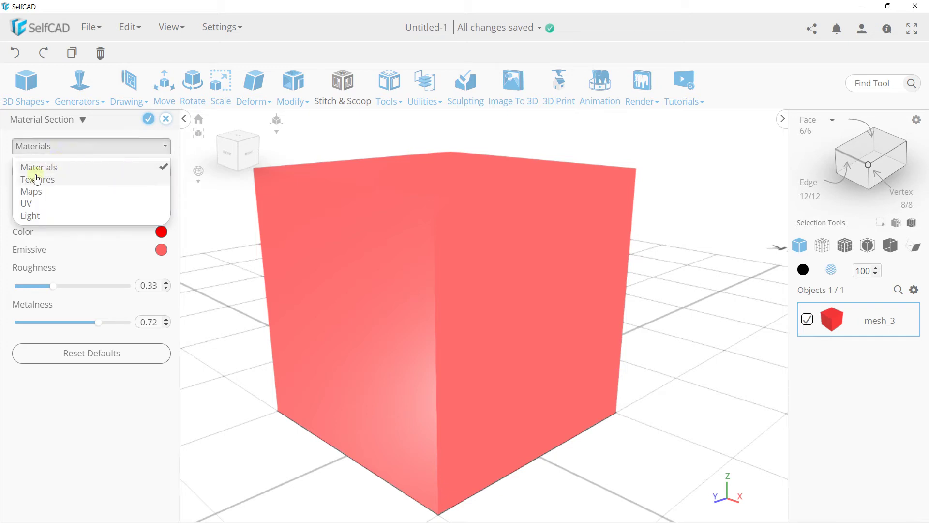
scroll(343, 299, down, 2)
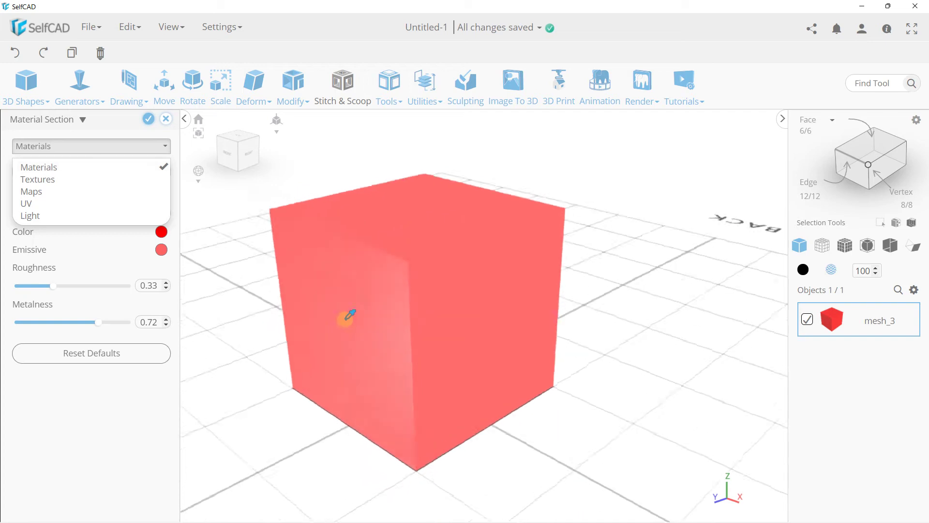
right_drag(348, 317, 155, 242)
click(58, 149)
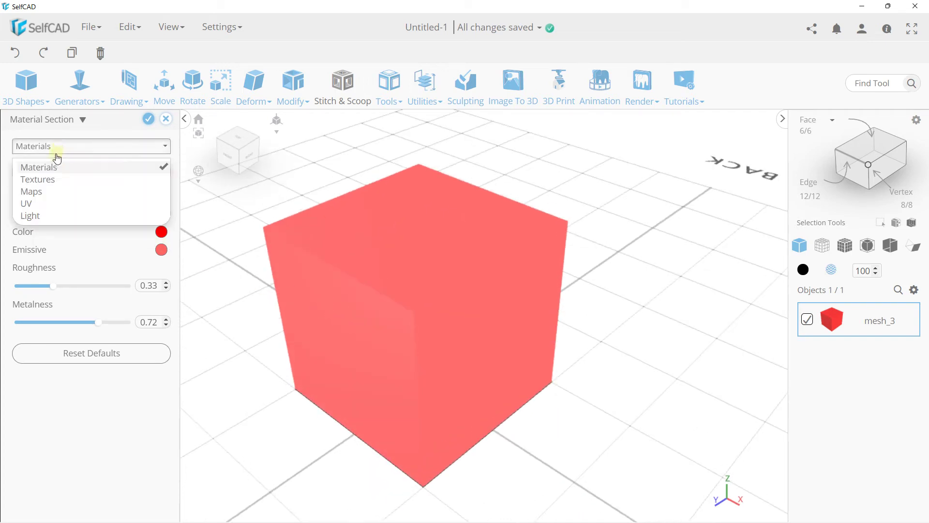
click(45, 181)
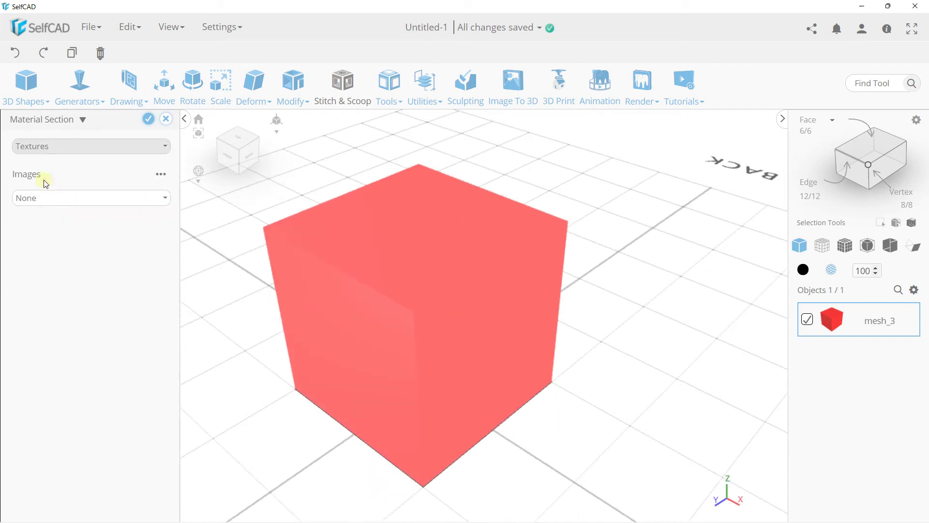
click(58, 199)
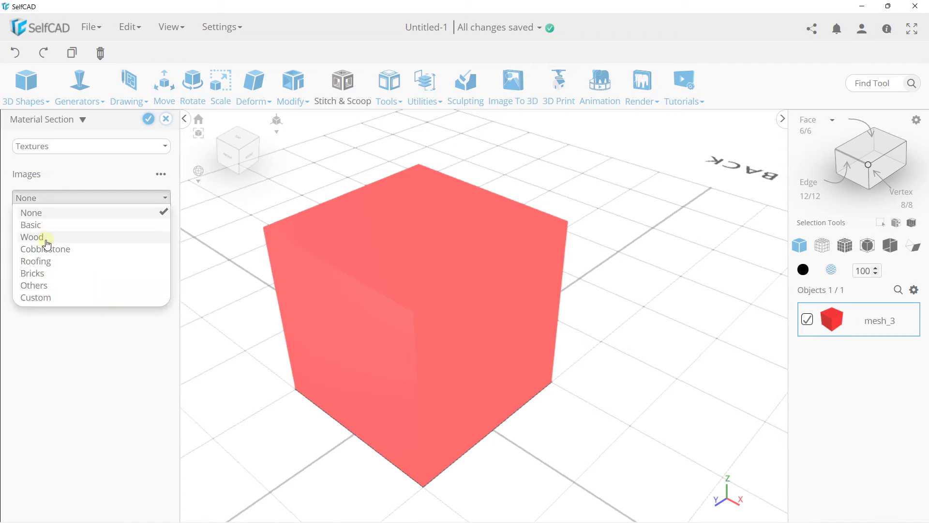
click(39, 237)
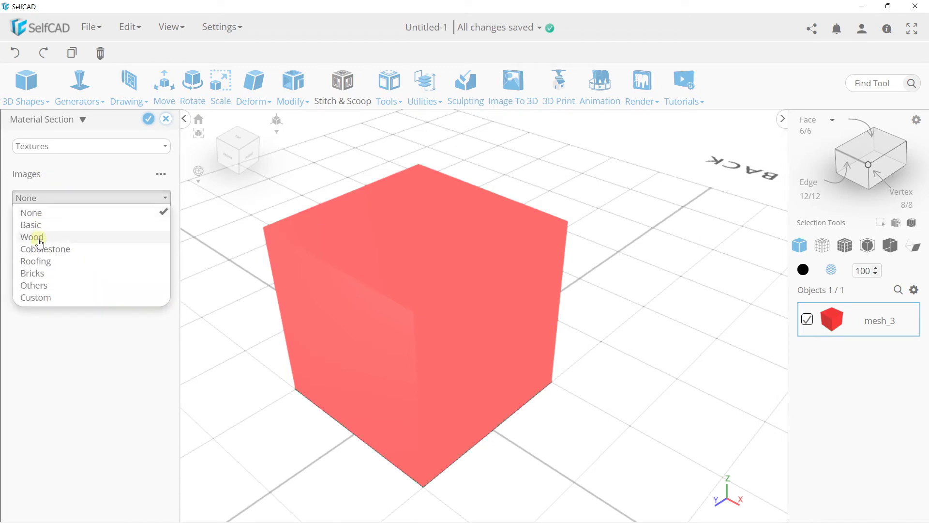
click(49, 255)
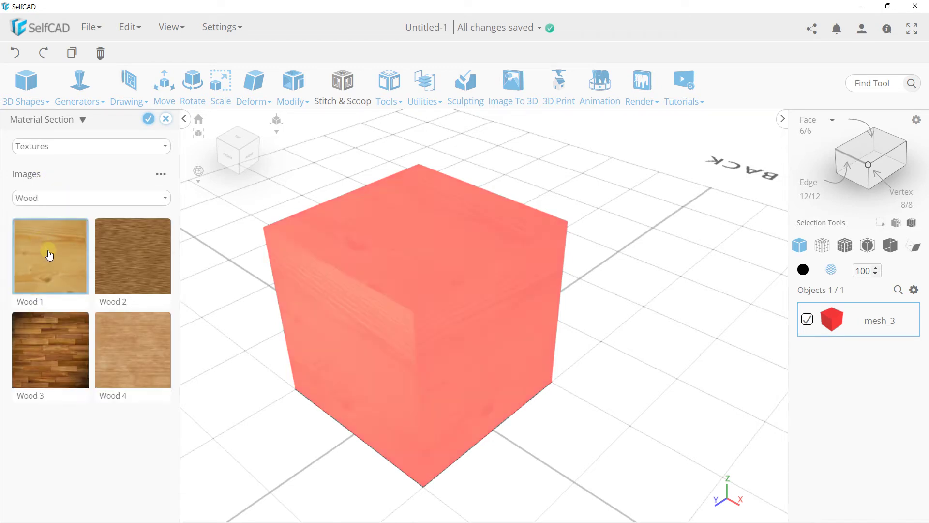
click(88, 147)
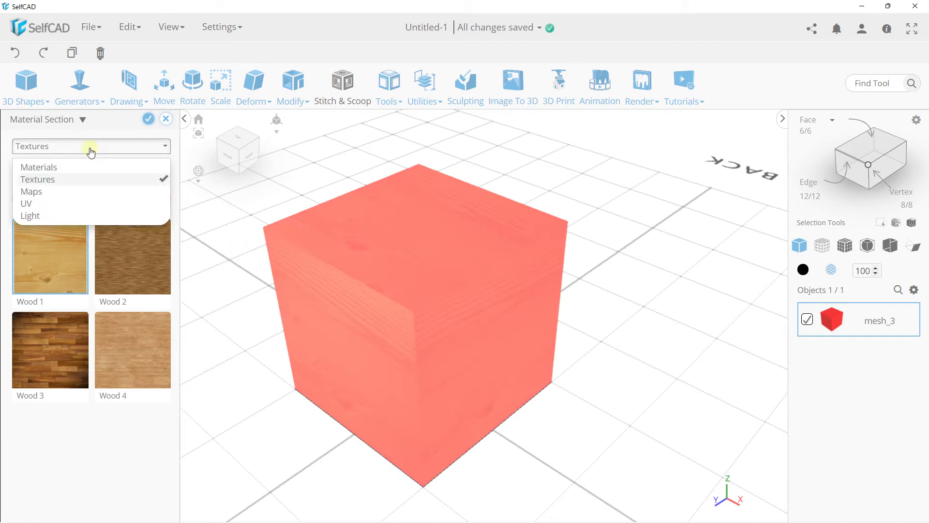
Go back to the material properties and reset them to their defaults
click(48, 168)
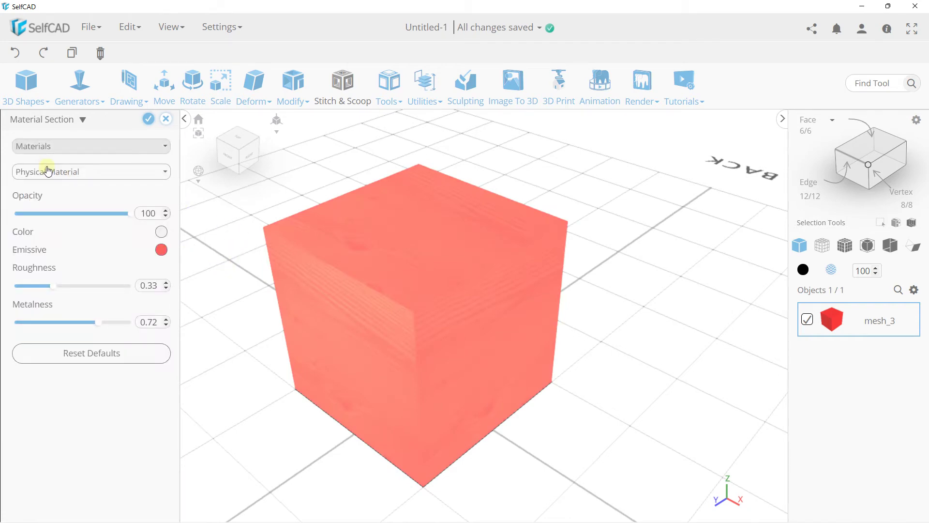
click(95, 356)
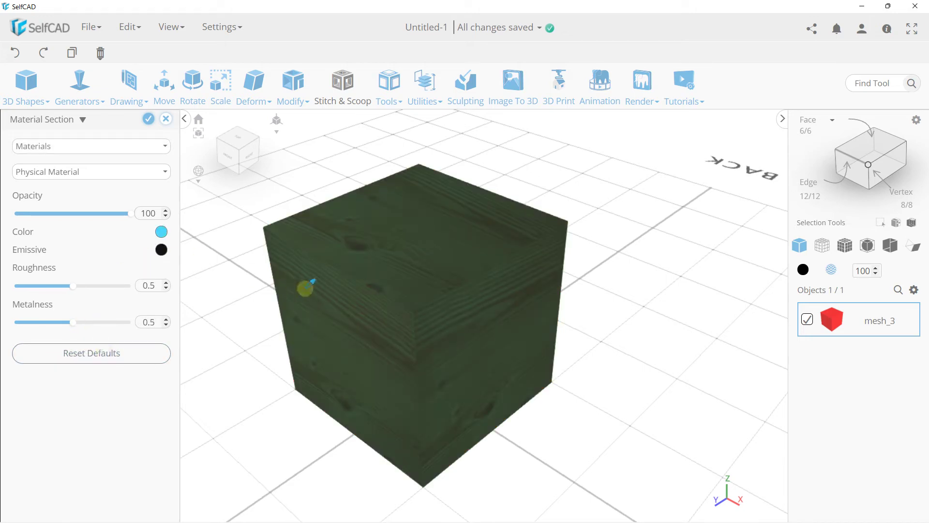
scroll(296, 286, down, 2)
scroll(290, 285, down, 2)
scroll(292, 286, down, 2)
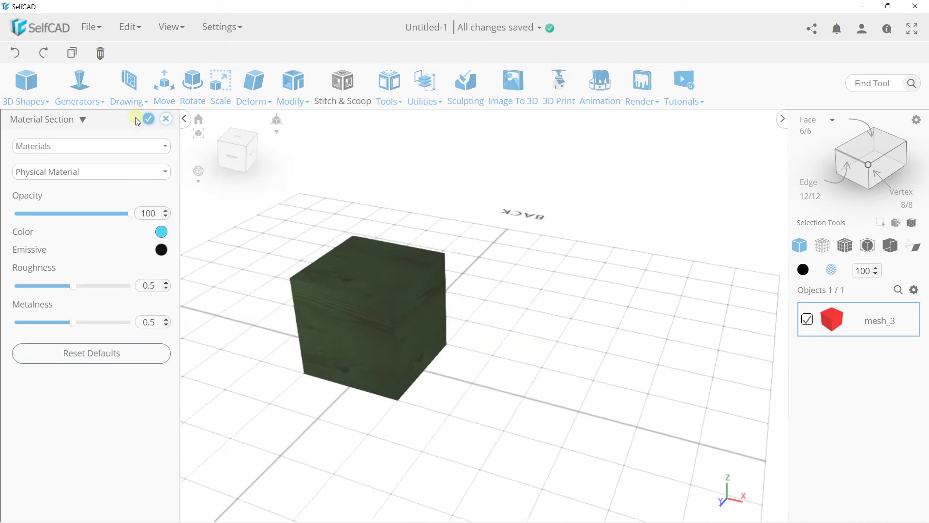
Switch to a default Phong material (shininess 50), then close the settings without keeping changes
click(79, 147)
click(36, 168)
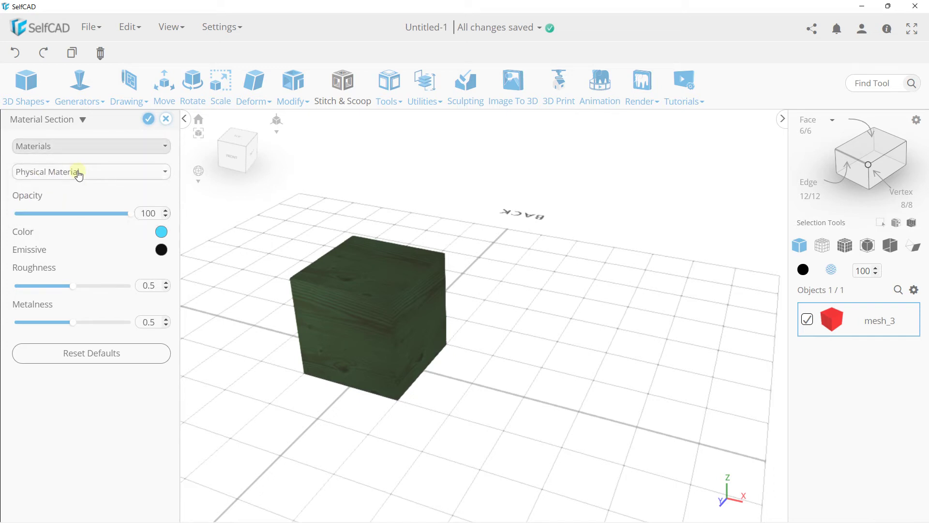
click(77, 172)
click(46, 188)
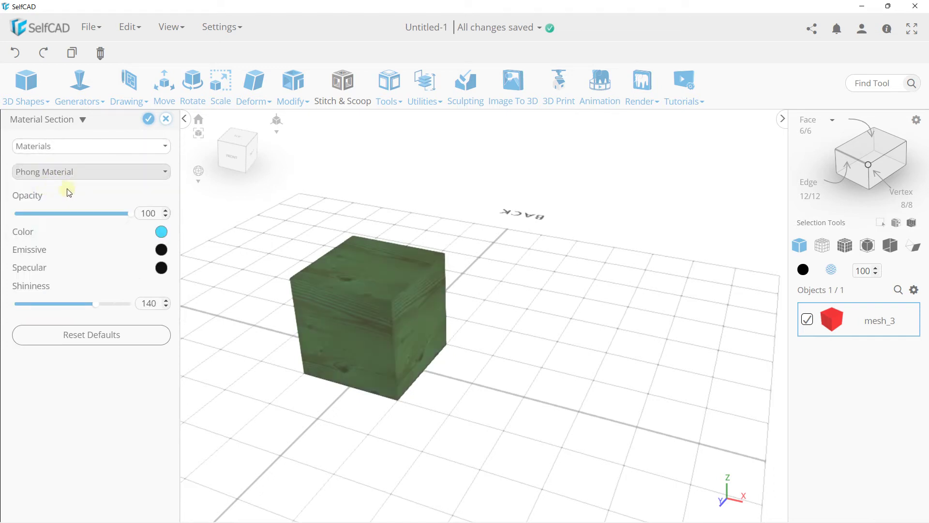
click(102, 335)
mouse_move(374, 336)
mouse_down()
mouse_move(366, 360)
mouse_move(285, 274)
mouse_up()
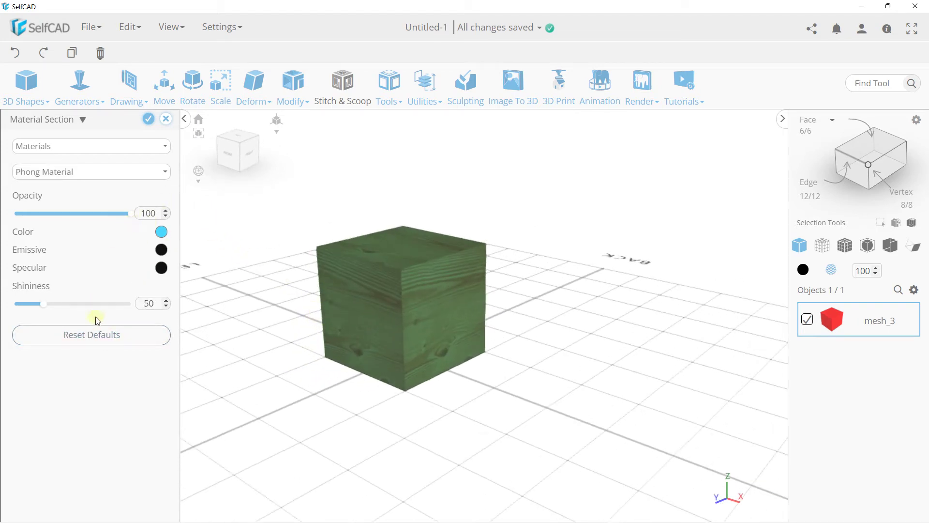
click(167, 121)
Discard the material changes and make the cube white
click(455, 304)
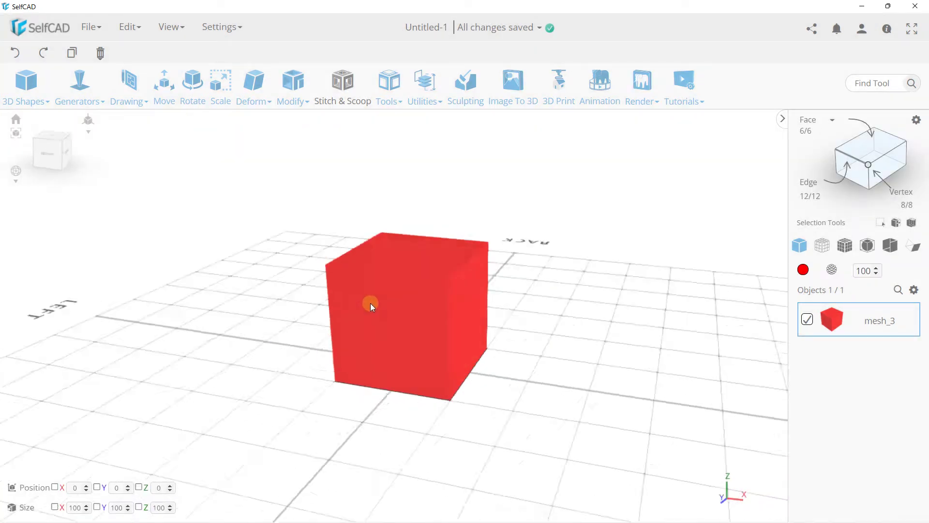
drag(370, 303, 345, 283)
click(803, 270)
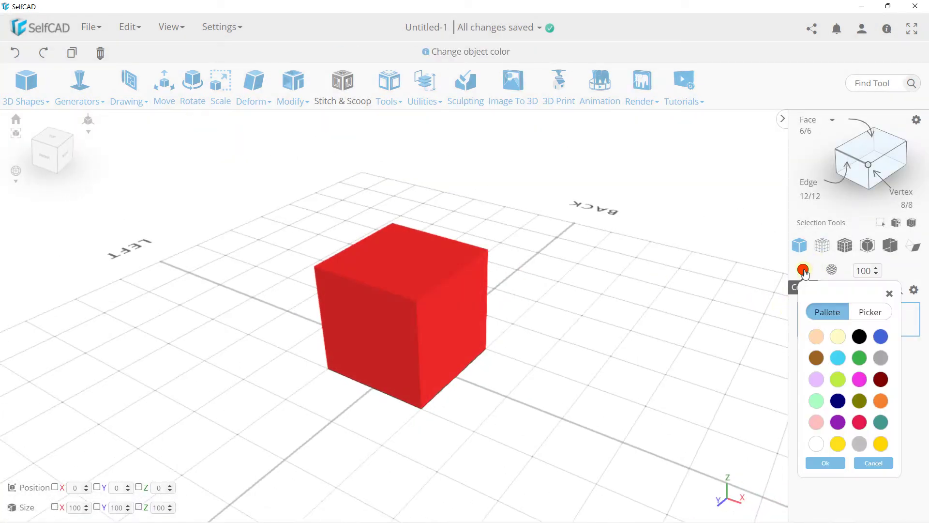
click(867, 312)
click(827, 309)
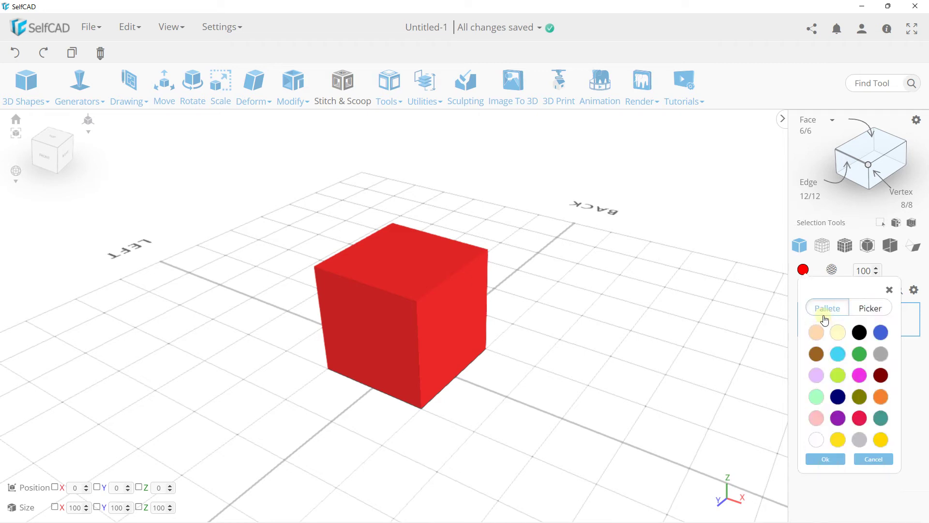
click(815, 440)
click(817, 461)
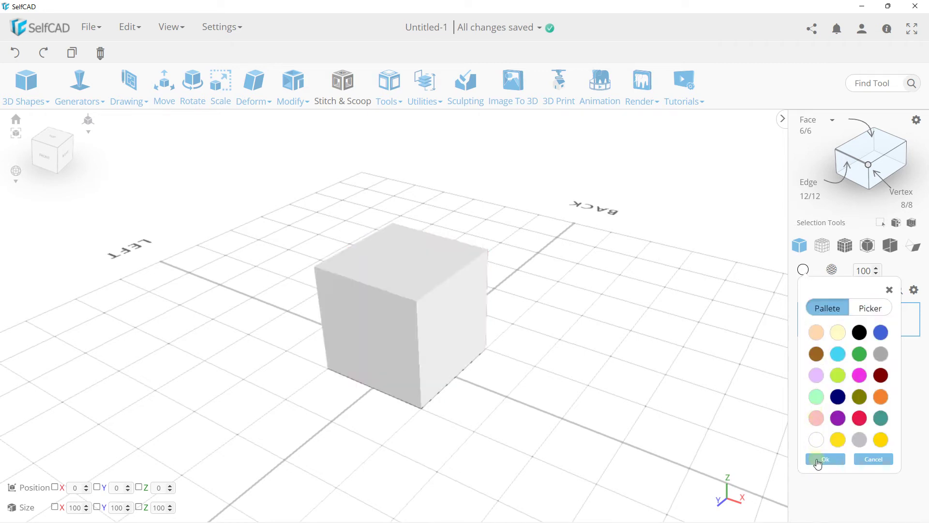
Apply the Wood 1 texture from the Wood category in Textures
click(832, 270)
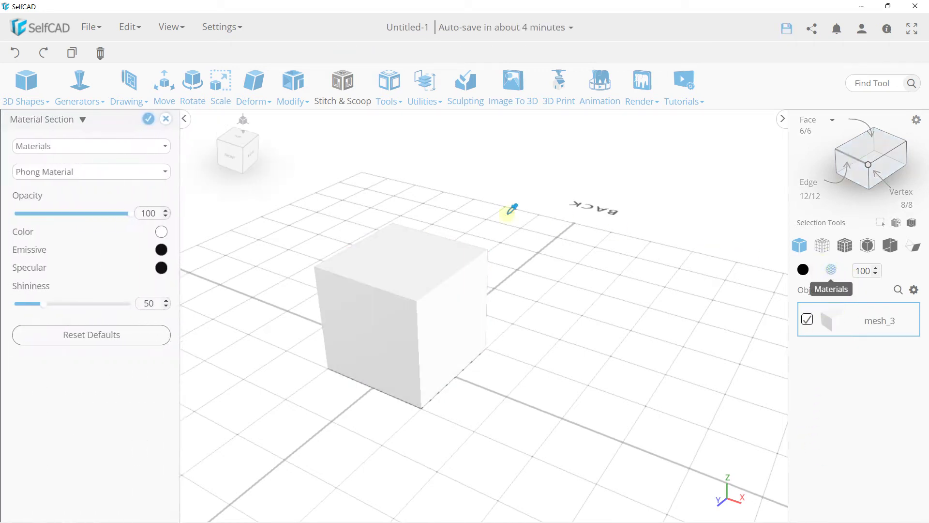
click(62, 148)
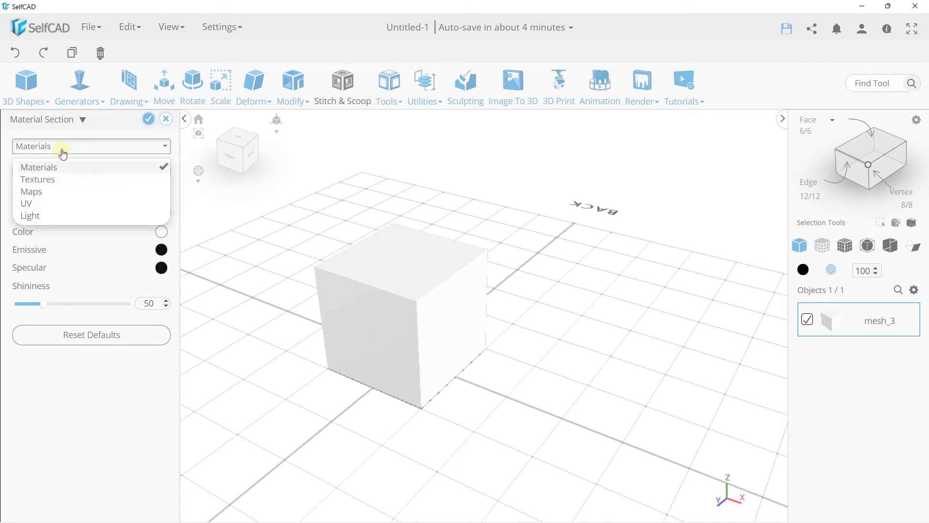
click(52, 180)
click(59, 202)
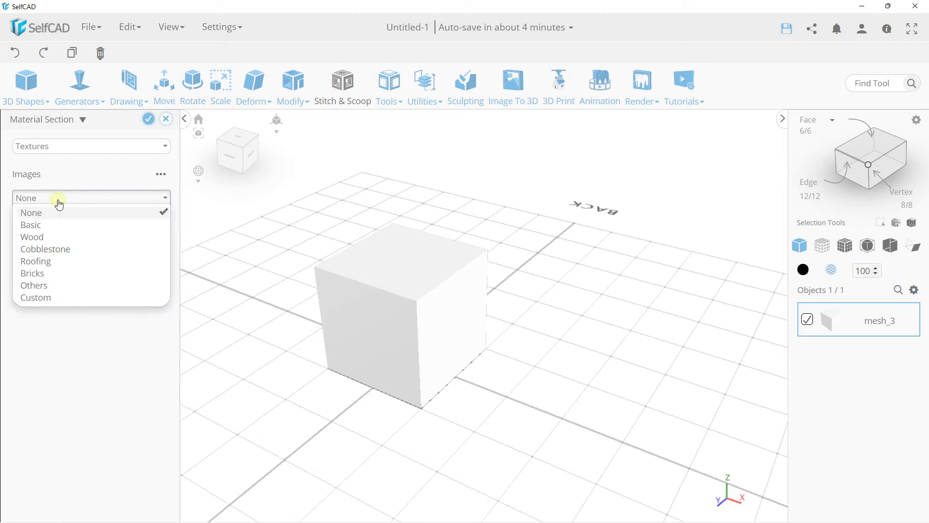
click(53, 225)
click(39, 201)
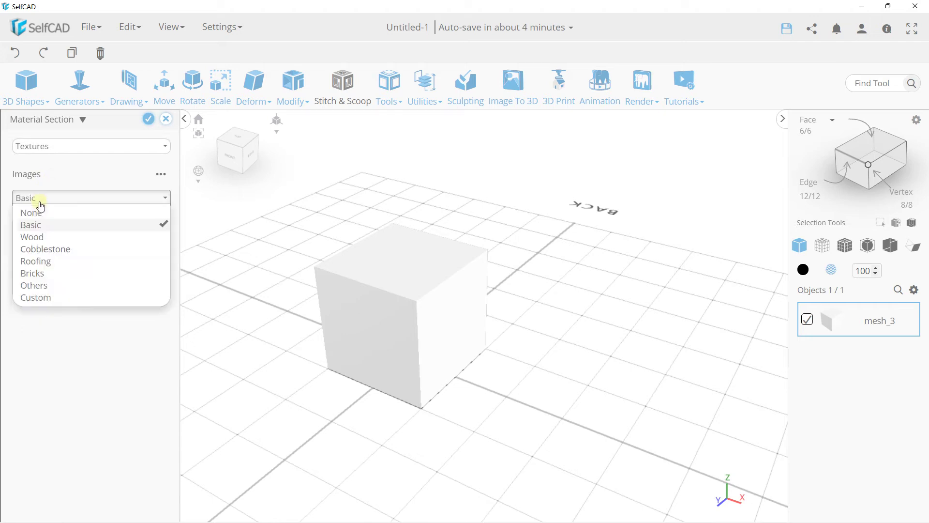
click(31, 236)
click(44, 258)
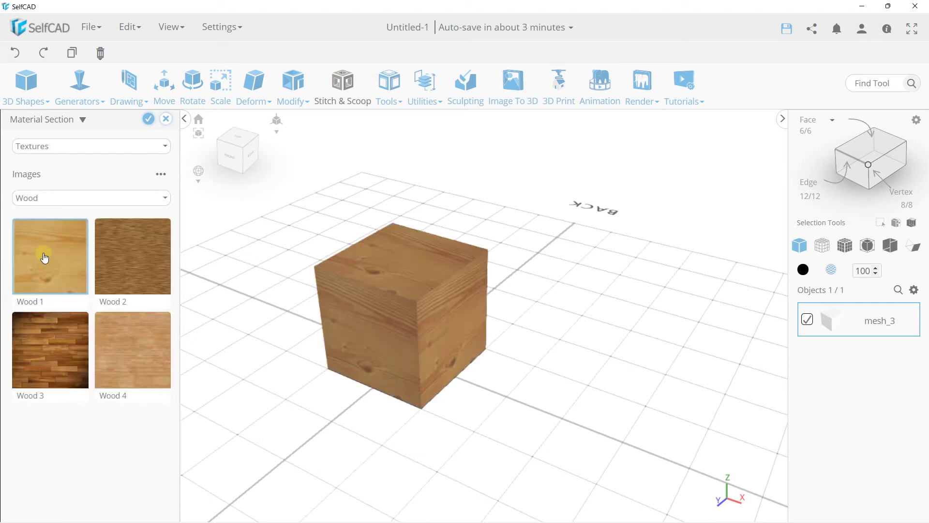
mouse_move(373, 293)
mouse_down()
mouse_move(360, 277)
mouse_move(394, 228)
mouse_move(414, 300)
mouse_up()
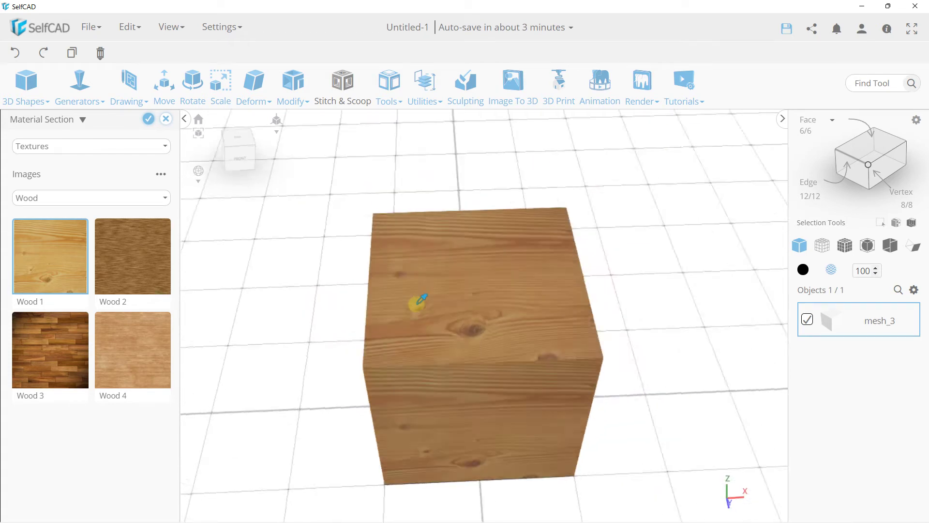
Try the Wood 2, Wood 3 and Wood 4 textures, settling back on Wood 3
click(150, 256)
click(52, 334)
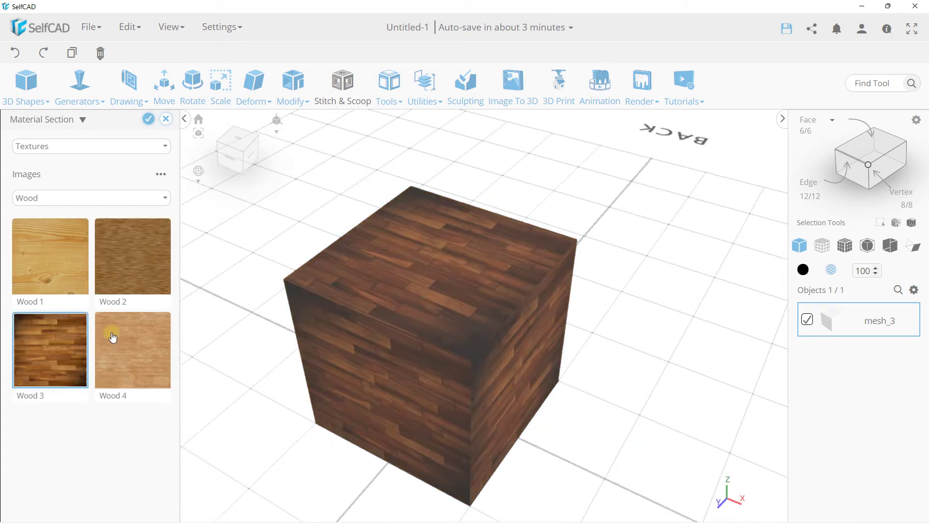
click(124, 335)
click(70, 343)
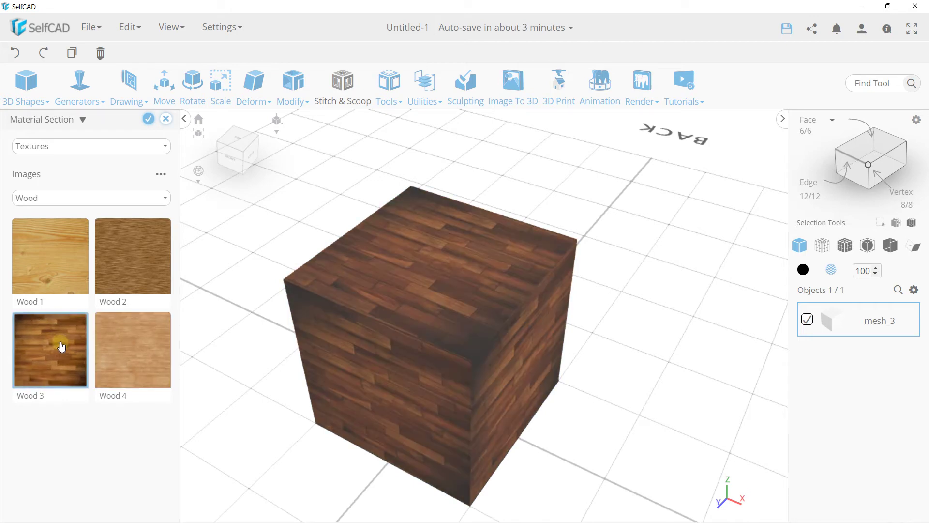
Preview the Roof 2 tile texture, then brick textures ending on Bricks 3
click(67, 198)
click(53, 261)
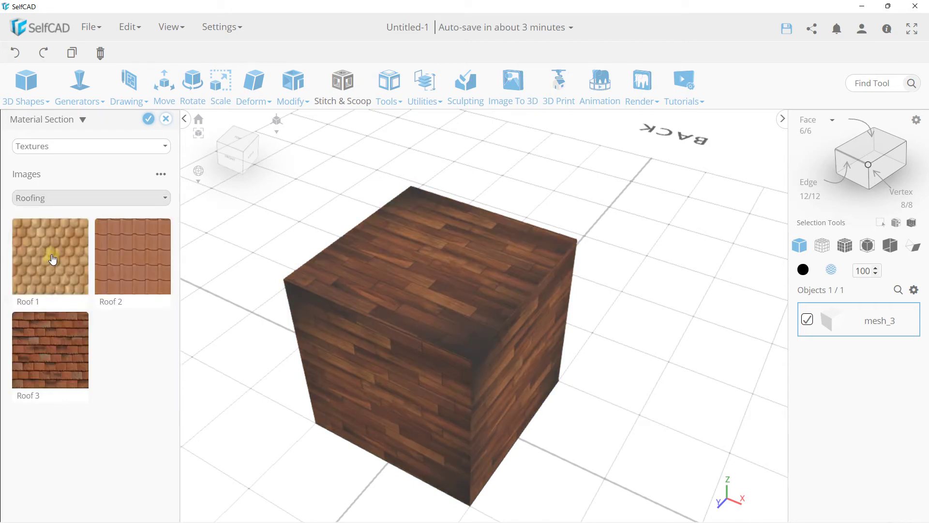
click(107, 255)
click(73, 197)
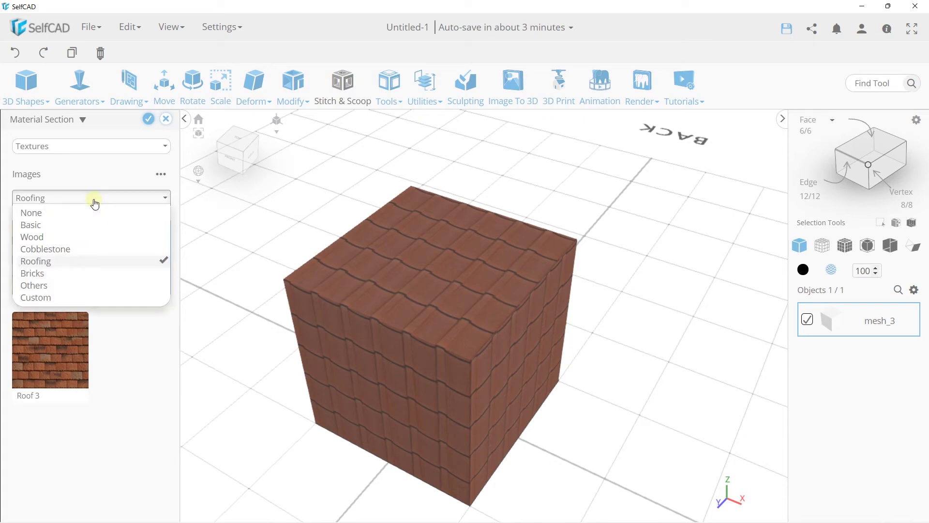
click(42, 274)
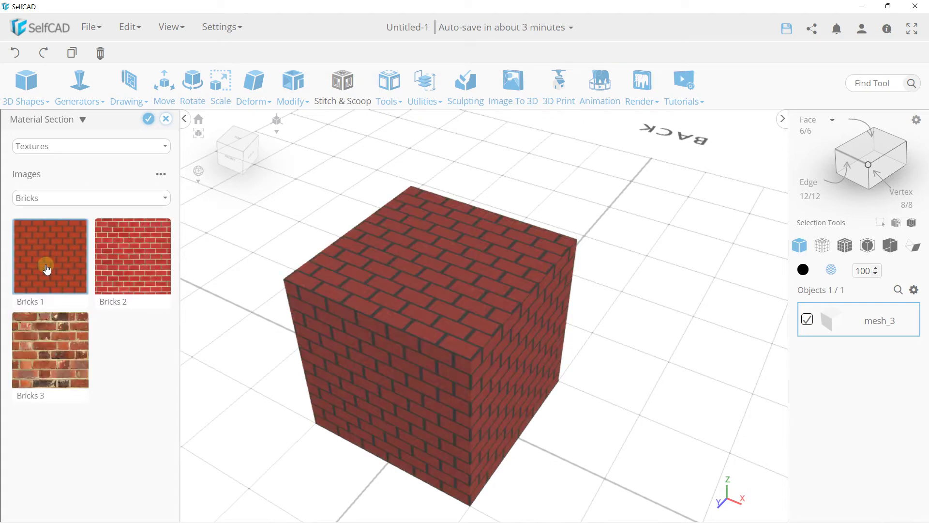
click(101, 256)
click(59, 341)
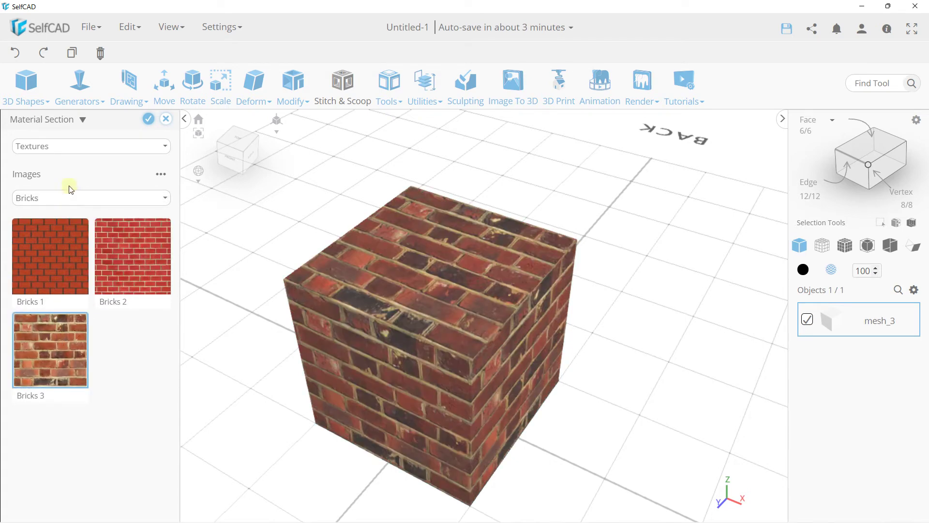
Apply the blue Ice Texture from the Others category
click(67, 198)
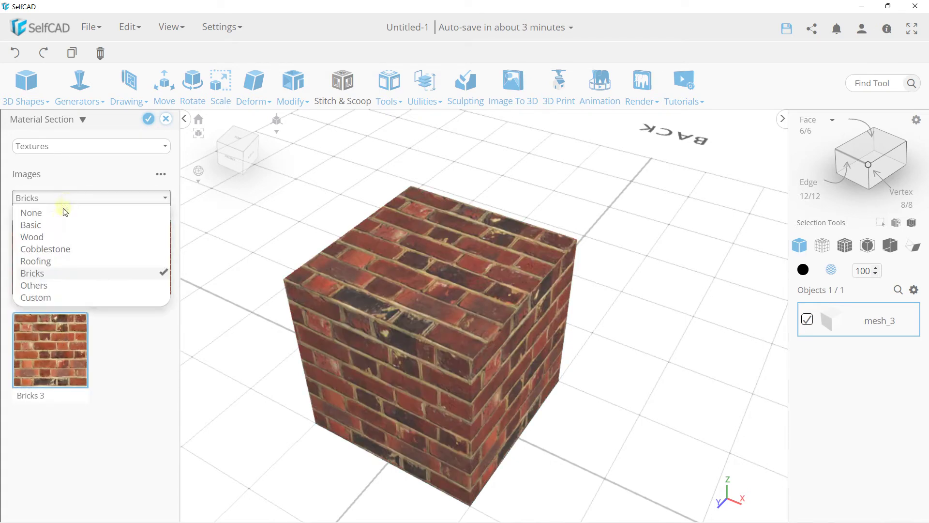
click(44, 285)
click(46, 254)
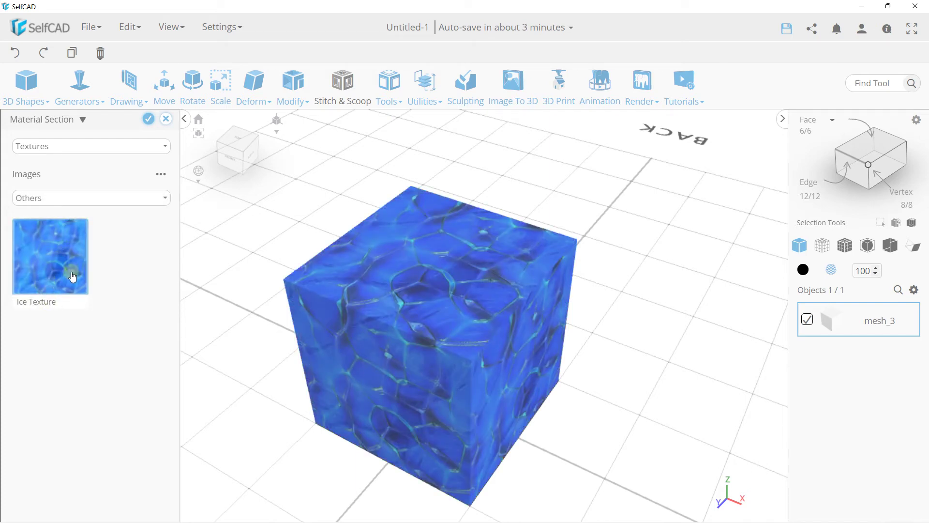
click(84, 198)
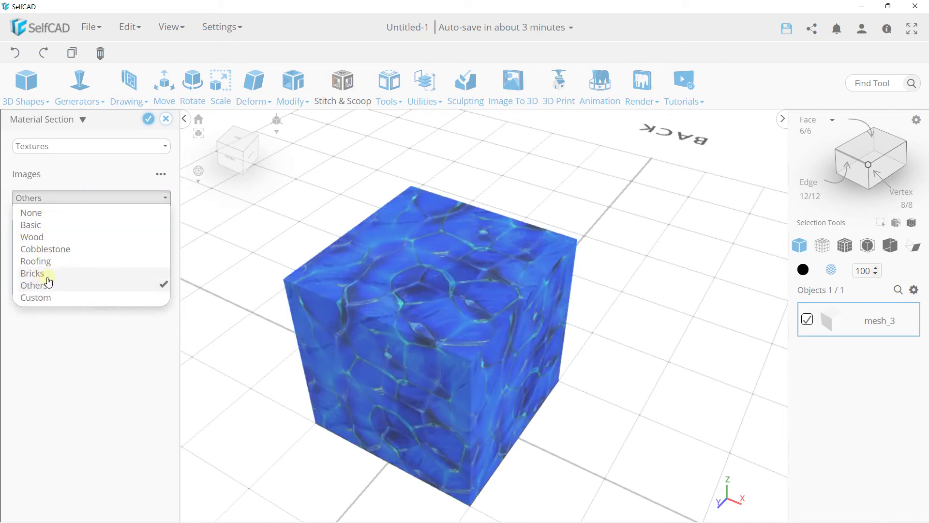
click(50, 297)
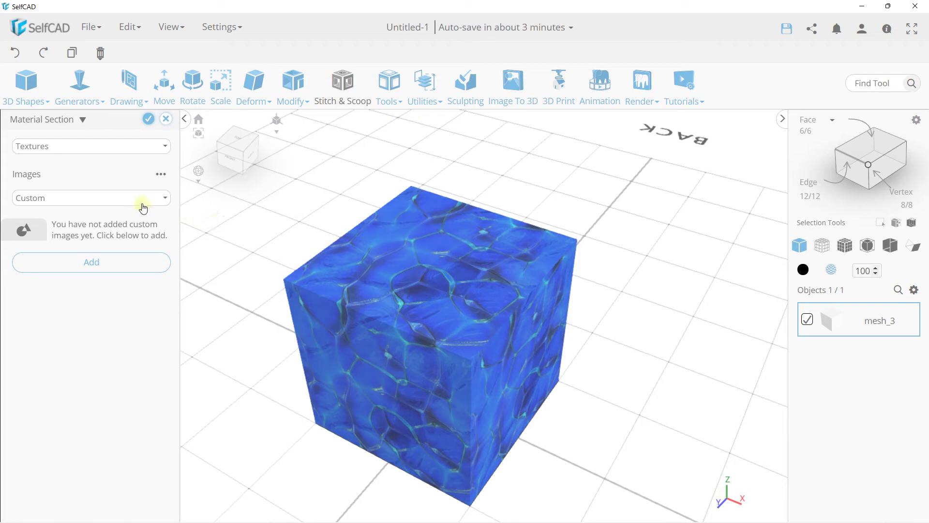
Upload the Brique.jpg image as a custom texture
click(82, 268)
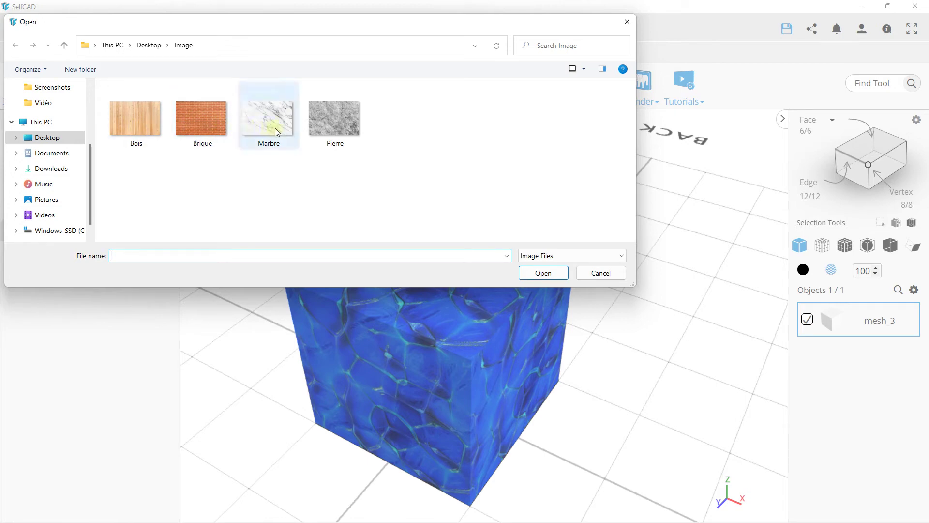
double_click(204, 125)
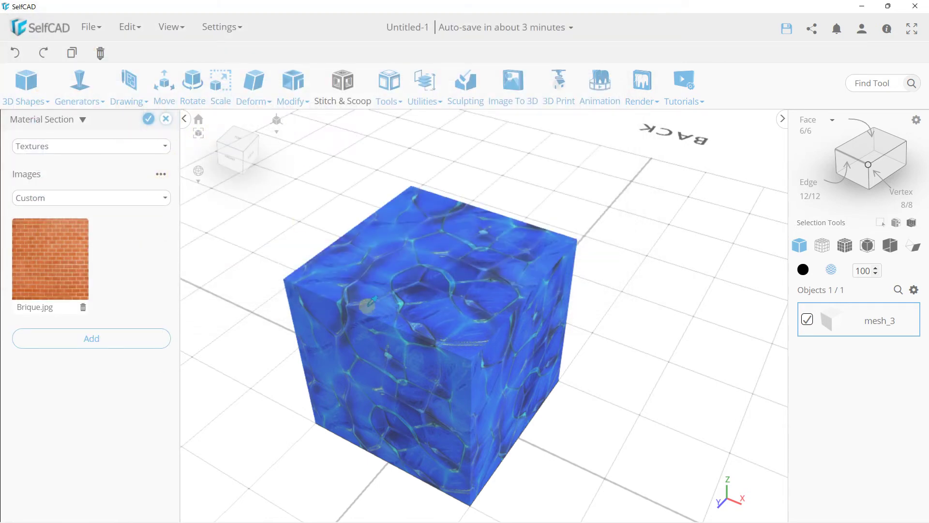
click(92, 343)
click(83, 147)
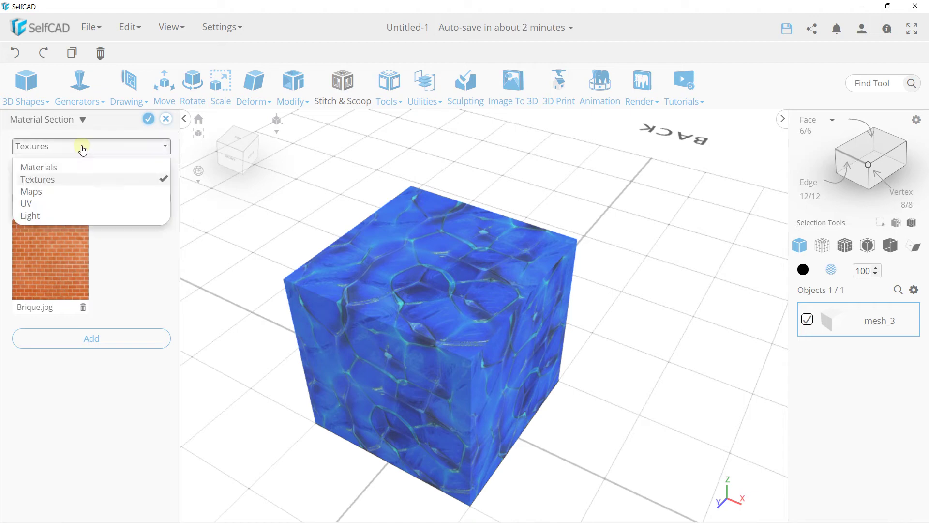
click(82, 179)
click(80, 342)
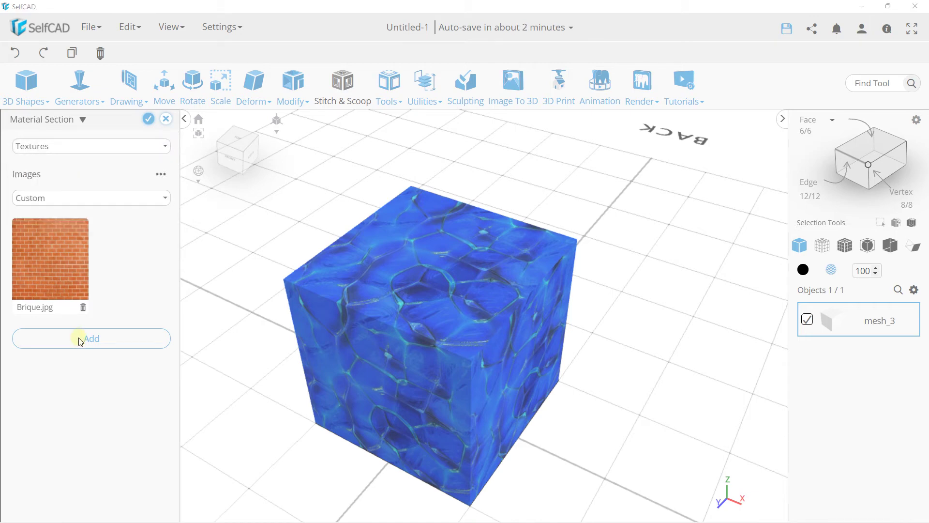
click(601, 272)
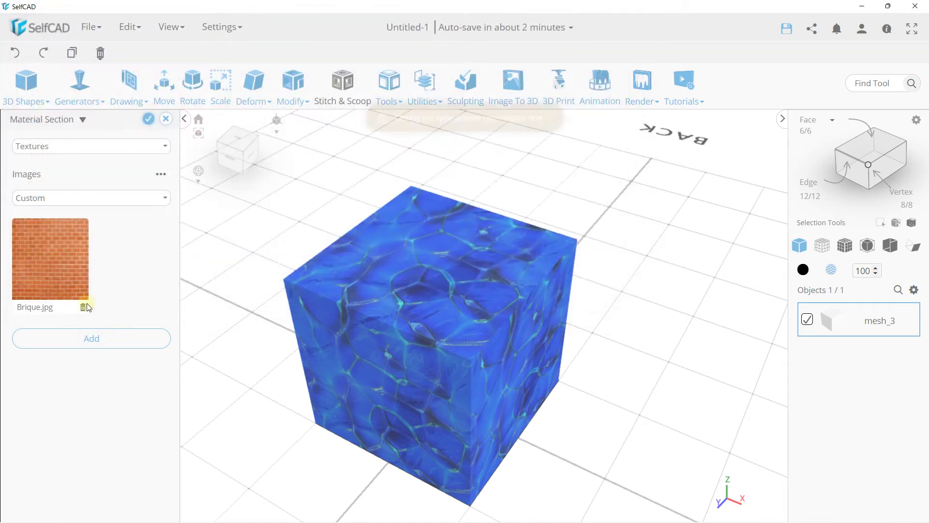
Apply the Brique brick texture to the cube and orbit around it
click(40, 249)
mouse_move(424, 346)
mouse_down()
mouse_move(393, 357)
mouse_move(421, 336)
mouse_move(390, 342)
mouse_move(196, 240)
mouse_up()
mouse_move(514, 339)
mouse_down()
mouse_move(373, 328)
mouse_move(465, 249)
mouse_move(610, 359)
mouse_move(481, 341)
mouse_up()
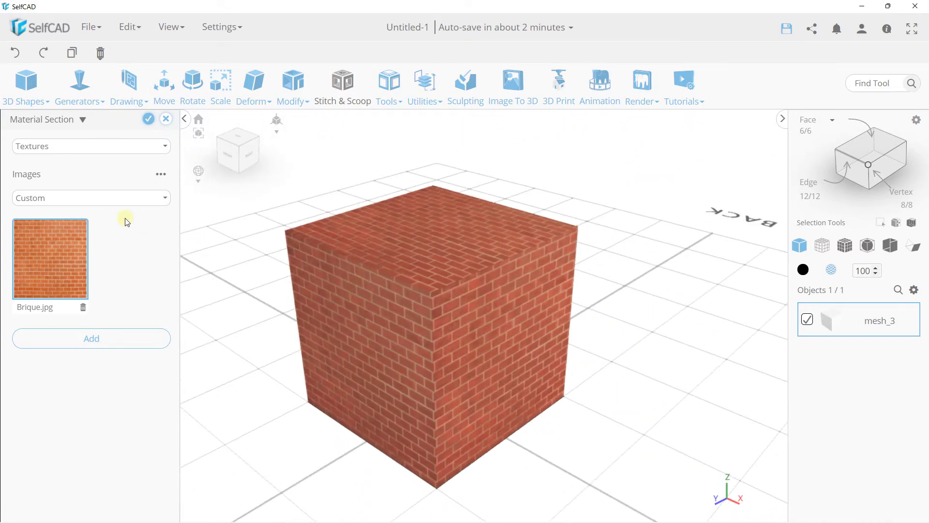
click(84, 203)
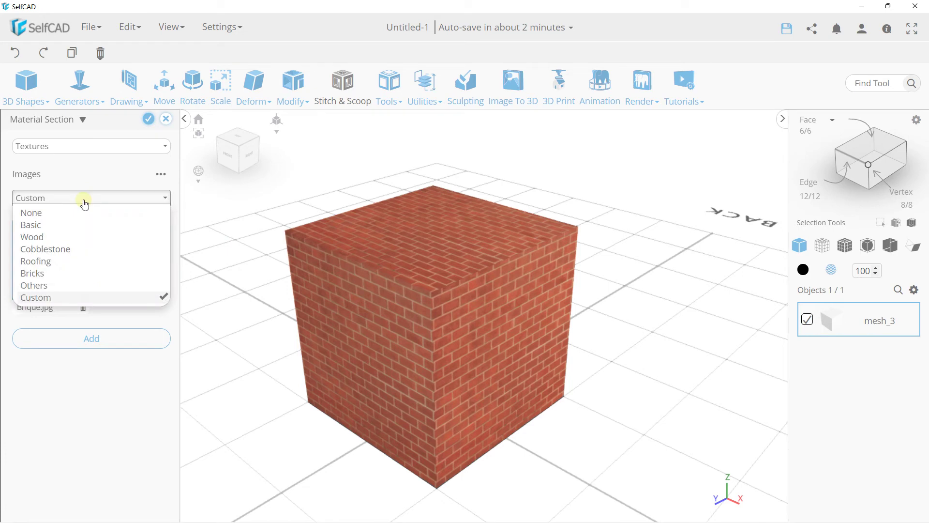
Apply Face UV mapping to the brick cube from the UV settings
click(84, 204)
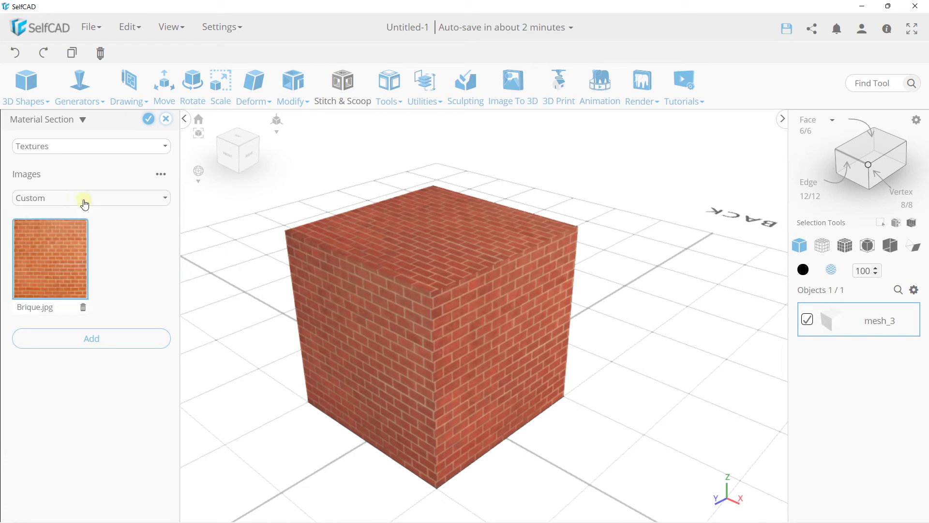
click(76, 147)
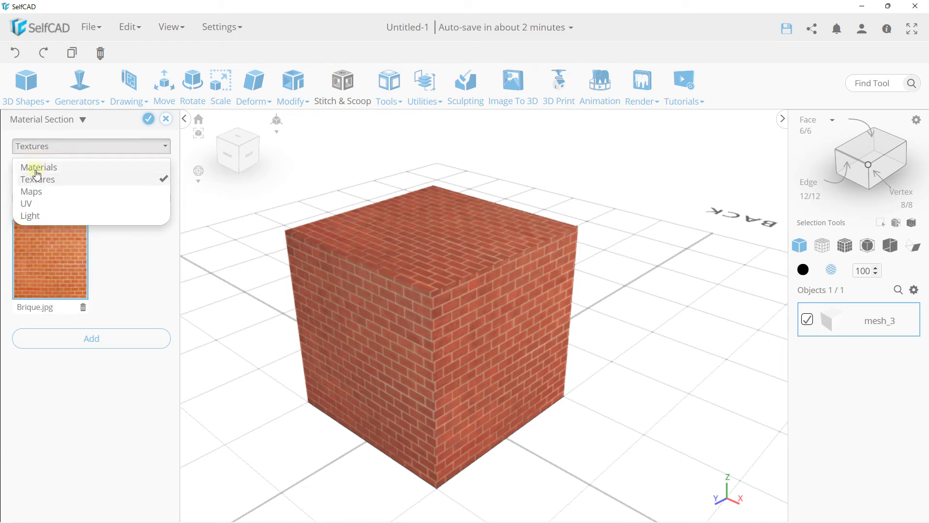
click(27, 208)
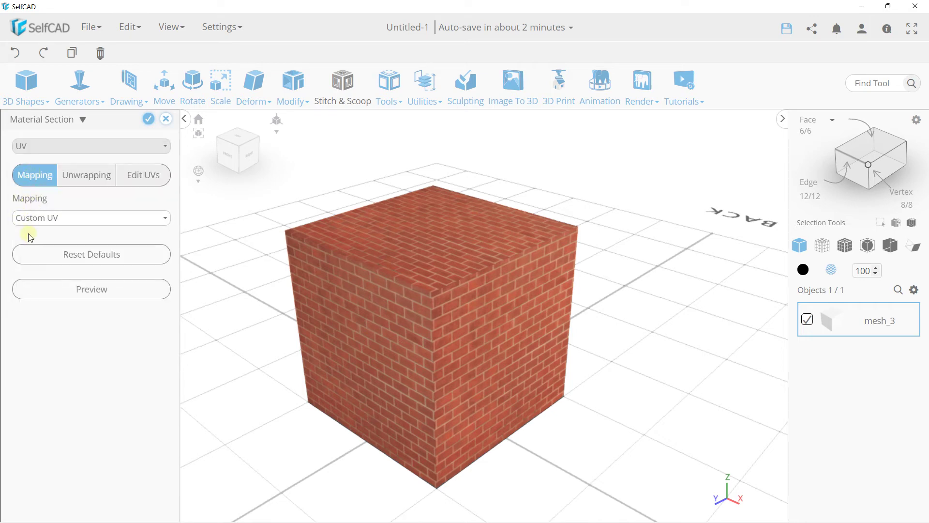
click(61, 223)
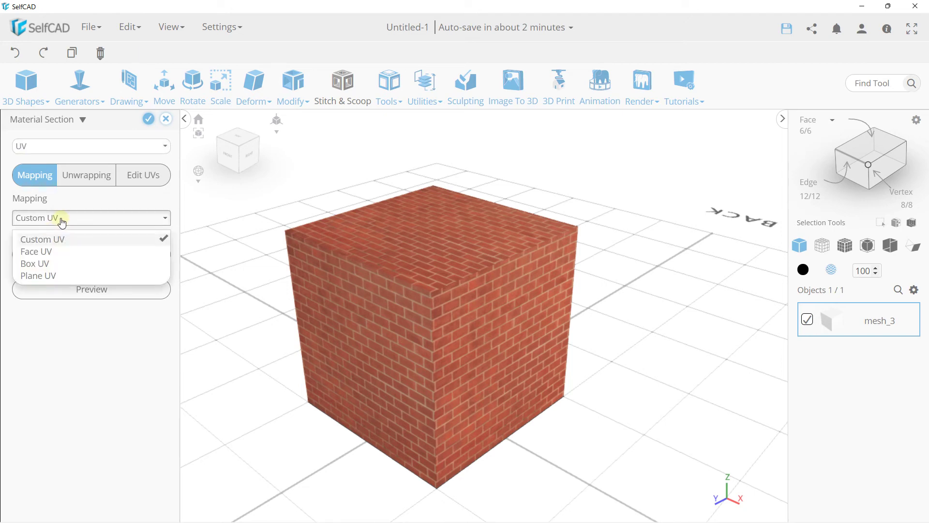
click(37, 251)
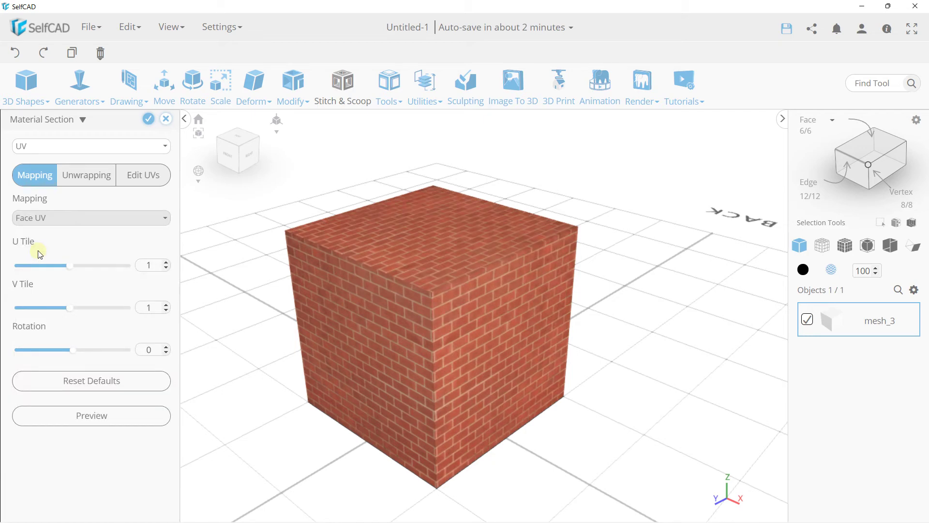
Set the brick cube's UV mapping back to Custom UV
click(52, 222)
scroll(576, 285, up, 2)
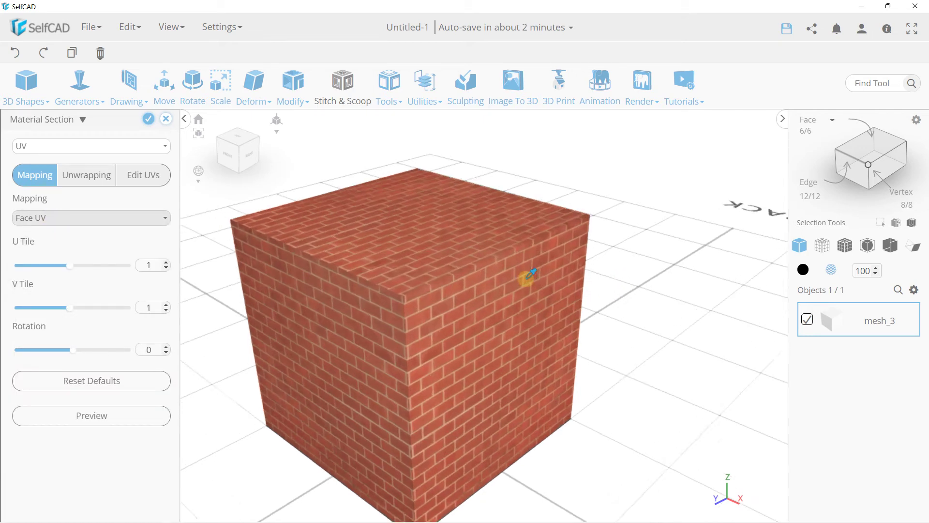
click(62, 217)
click(40, 239)
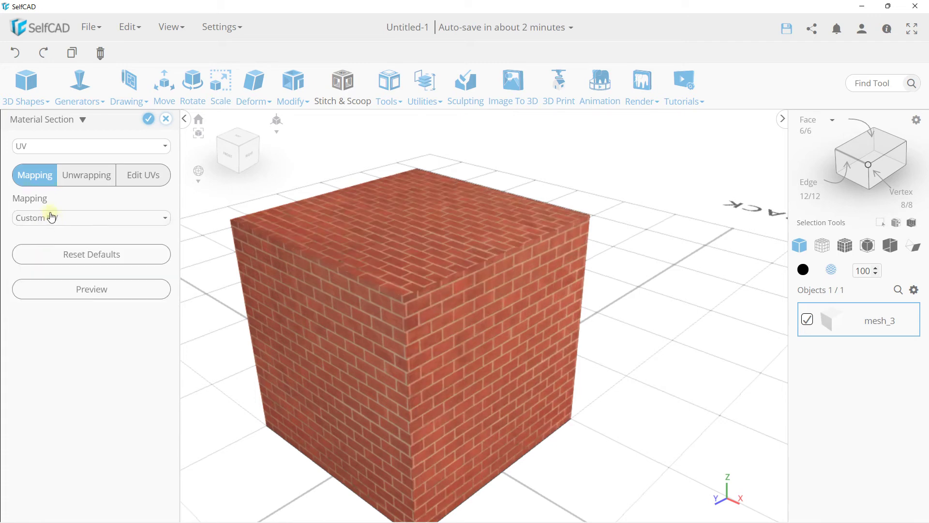
Preview the brick cube's Custom UV layout in split view, then move to Edit UVs
click(83, 290)
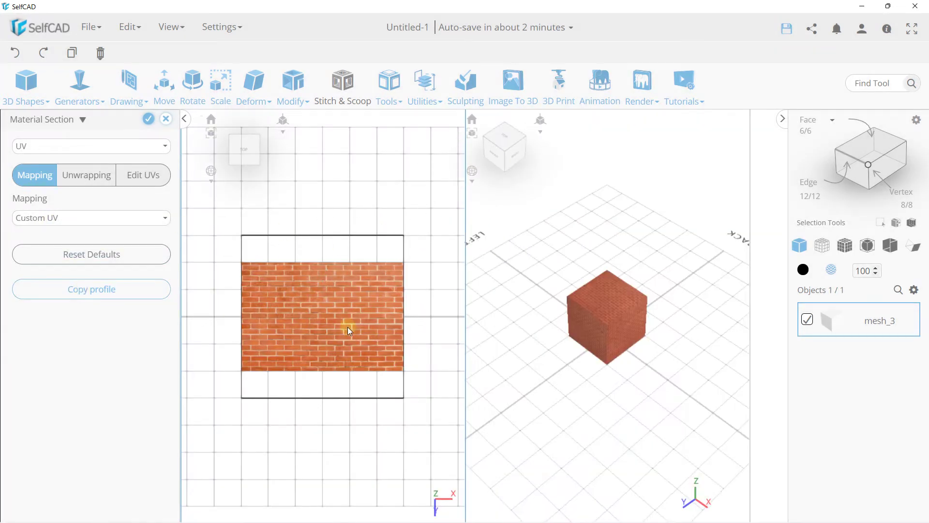
scroll(338, 283, up, 3)
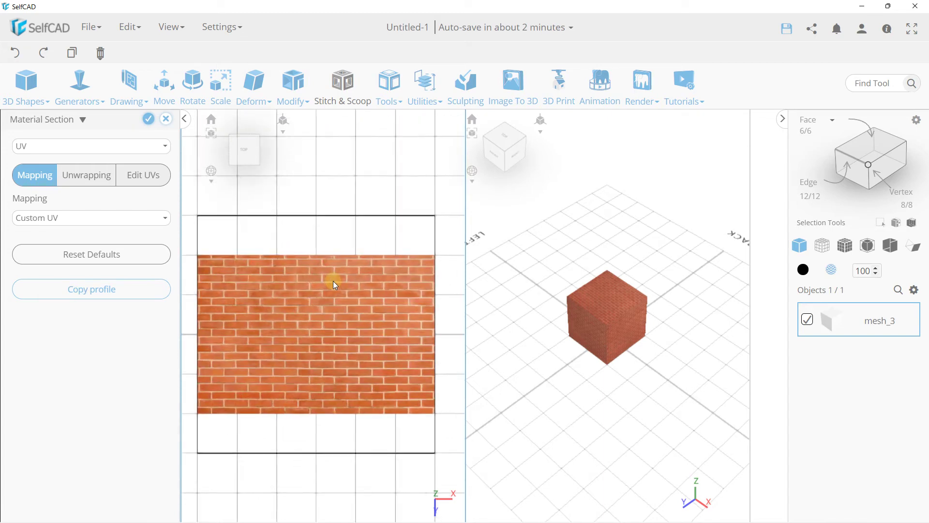
scroll(222, 221, down, 2)
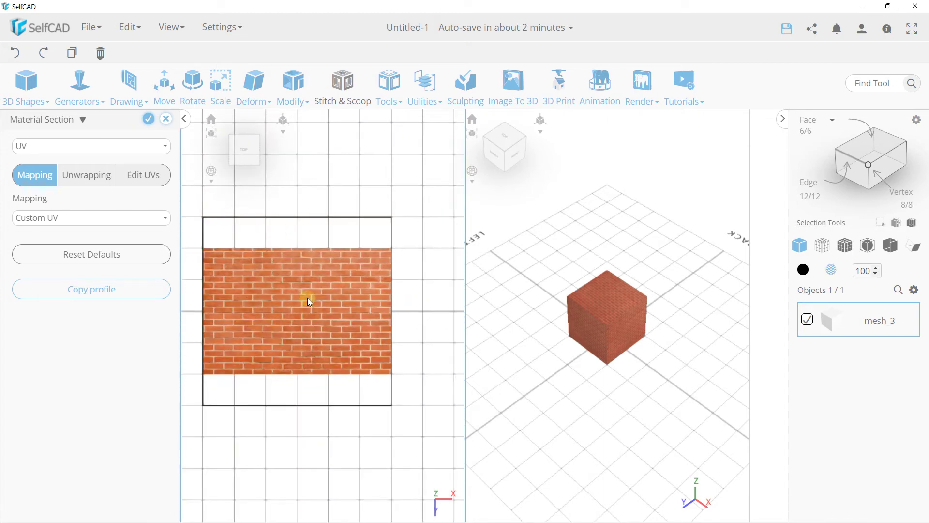
scroll(307, 296, down, 1)
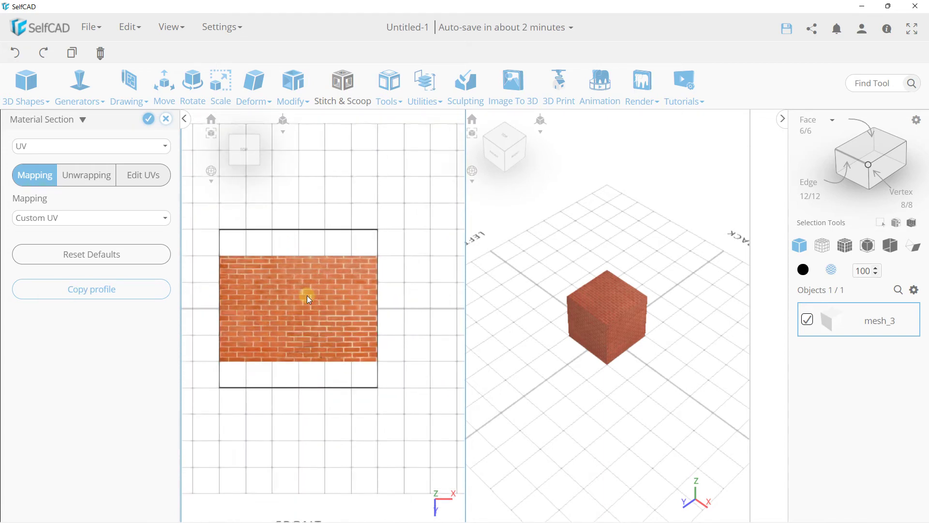
click(100, 224)
click(99, 220)
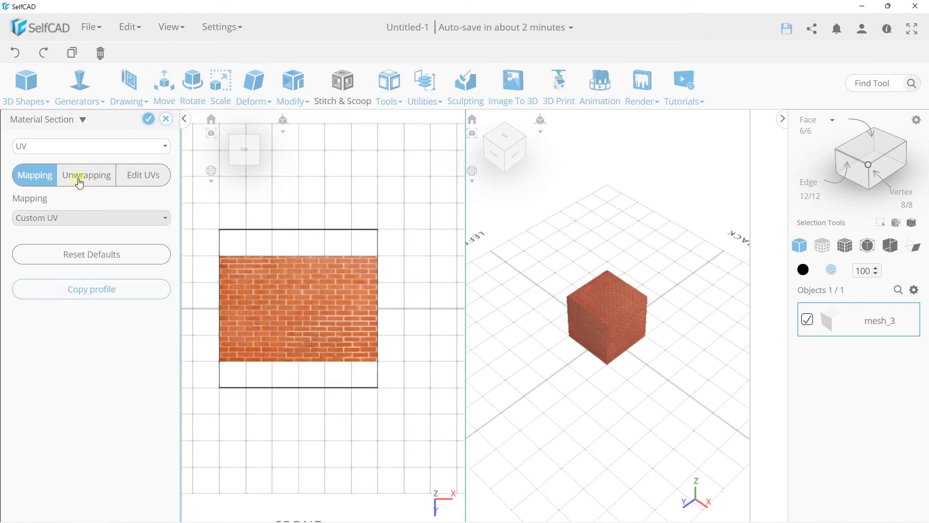
click(134, 180)
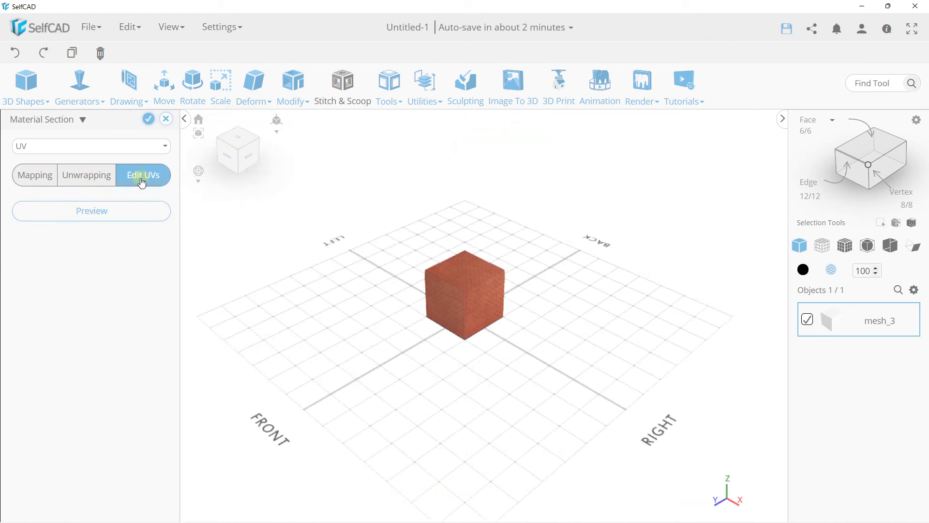
Scale the cube's UV profile box taller and wider on both sides
click(114, 214)
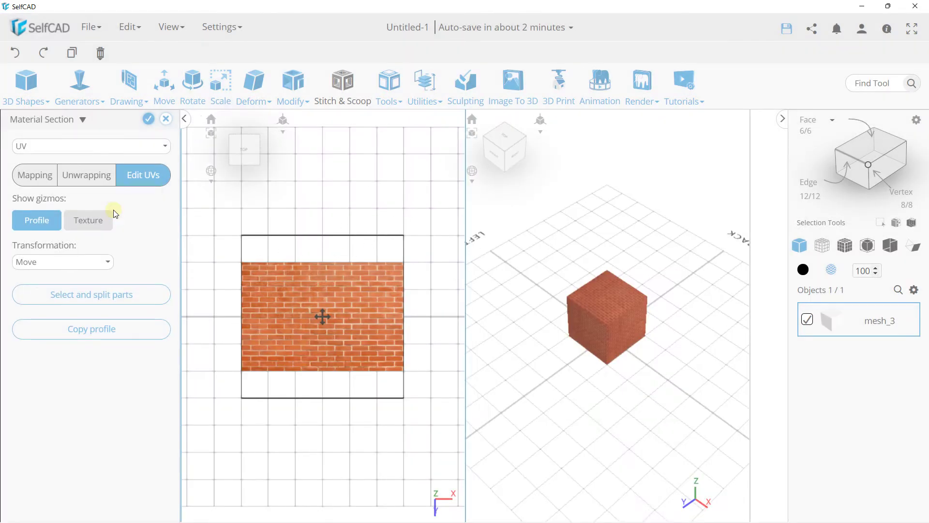
scroll(304, 318, up, 1)
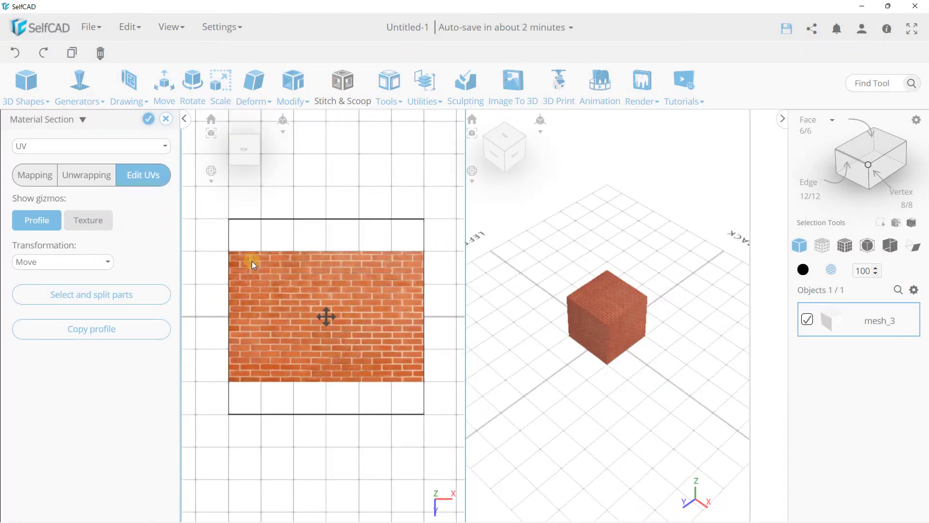
click(72, 261)
click(43, 294)
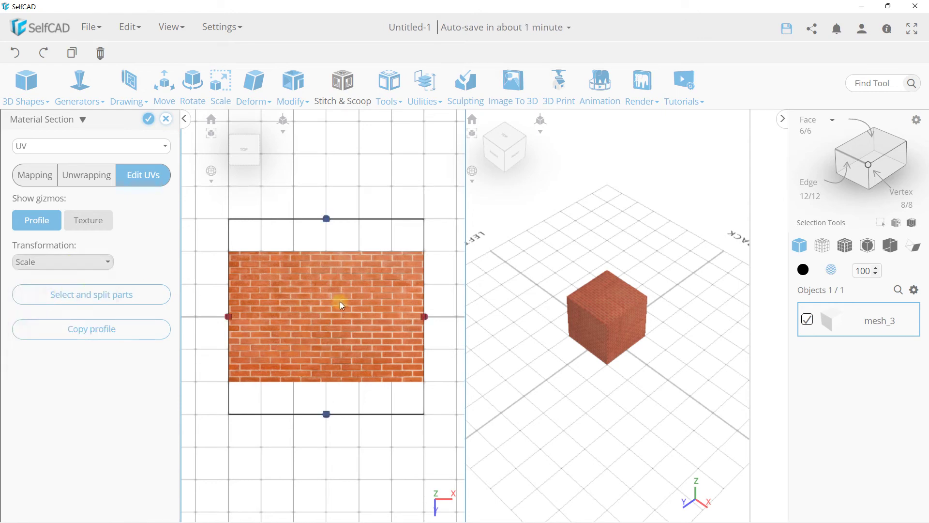
drag(326, 219, 326, 199)
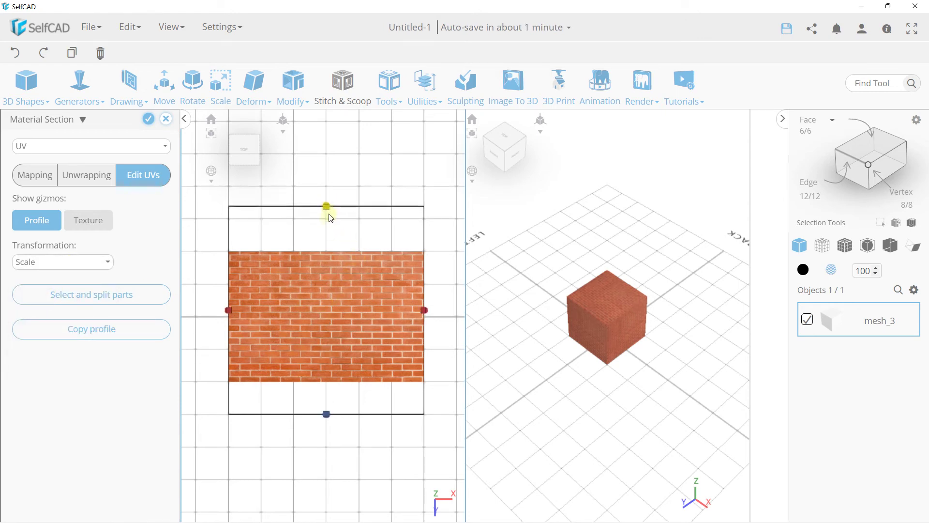
scroll(584, 281, up, 2)
scroll(606, 307, up, 3)
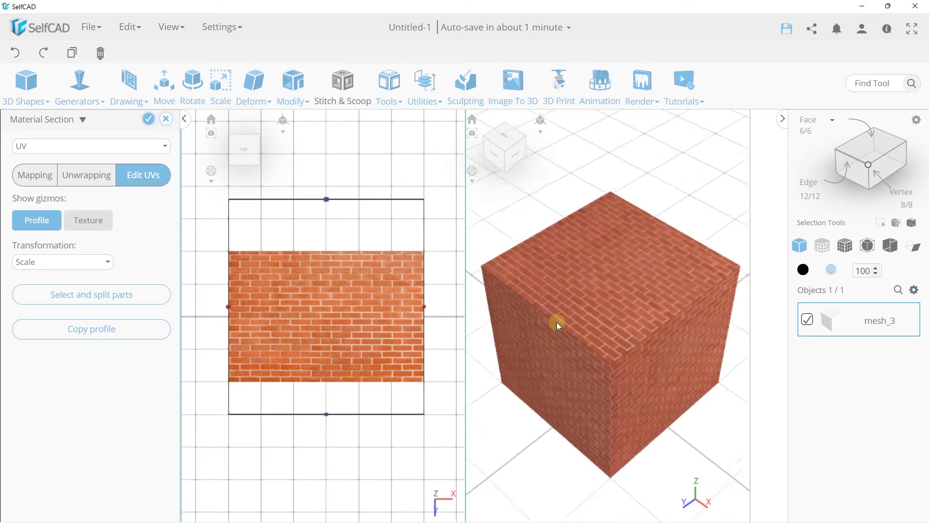
scroll(556, 321, up, 2)
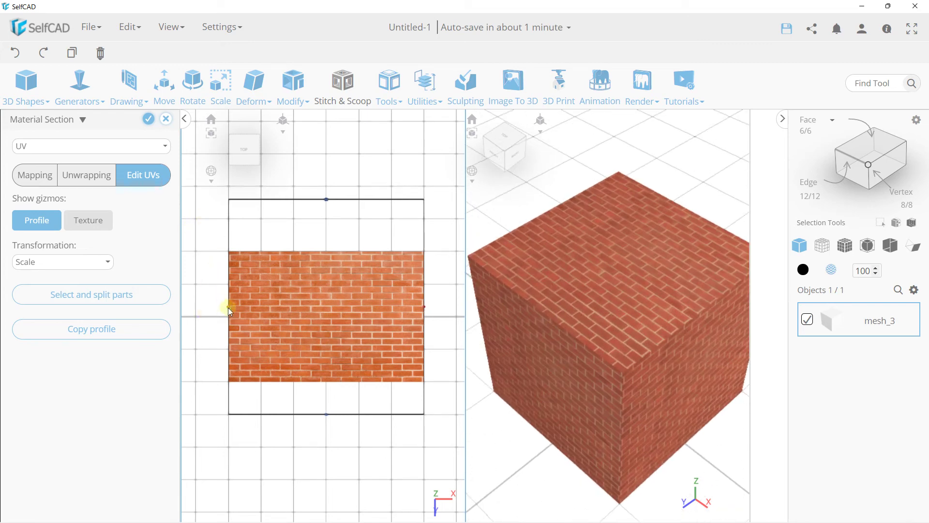
drag(228, 306, 196, 307)
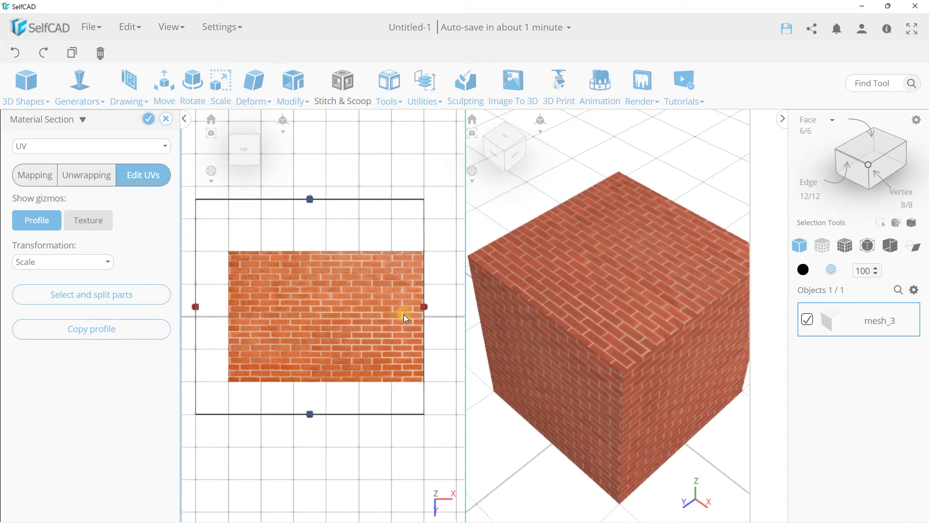
drag(425, 307, 465, 306)
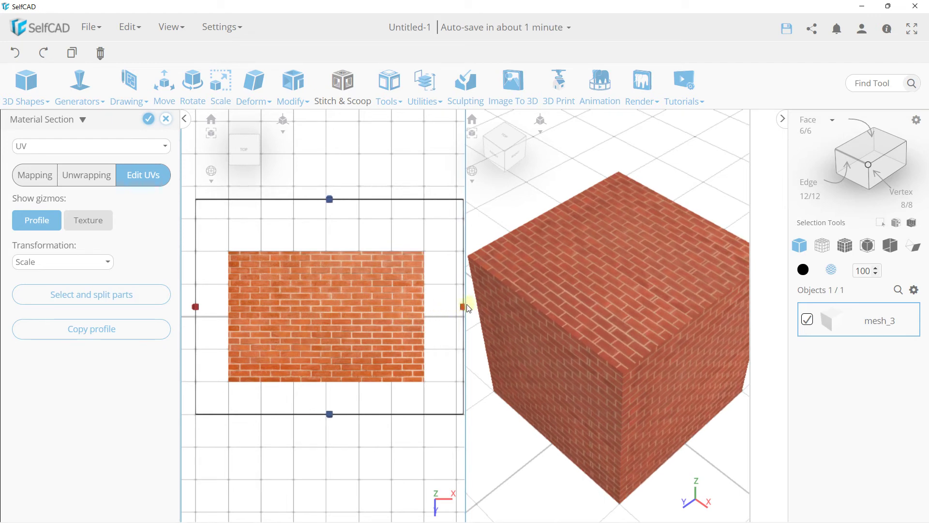
Rotate the UV profile box slightly and compare texture and profile handles
click(68, 264)
click(42, 309)
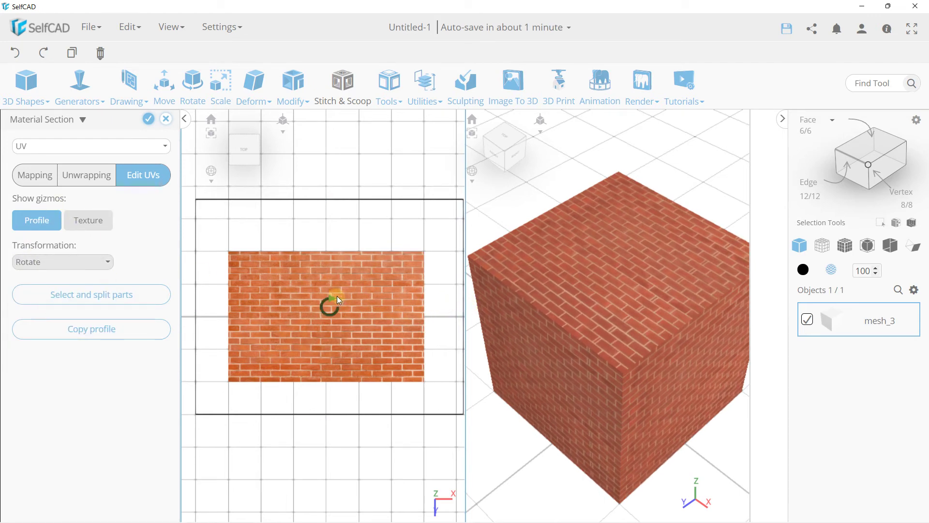
drag(331, 298, 332, 289)
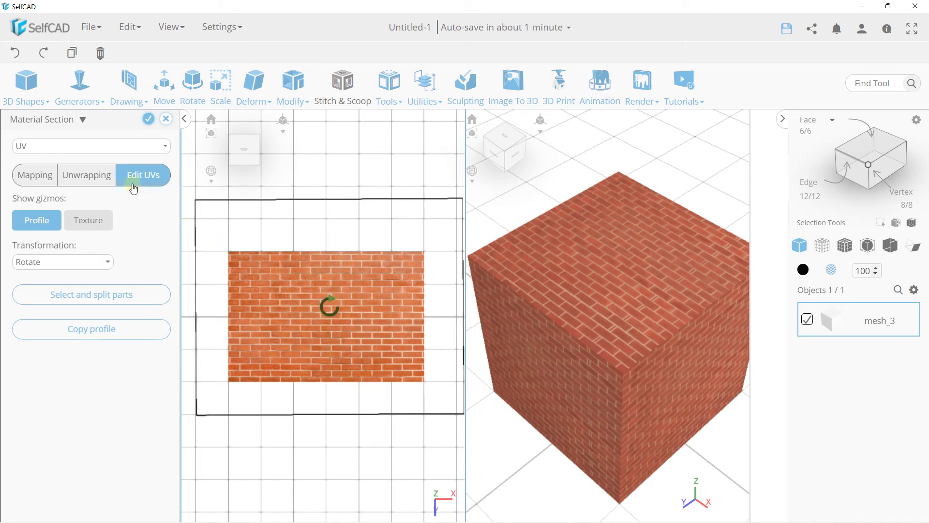
click(90, 227)
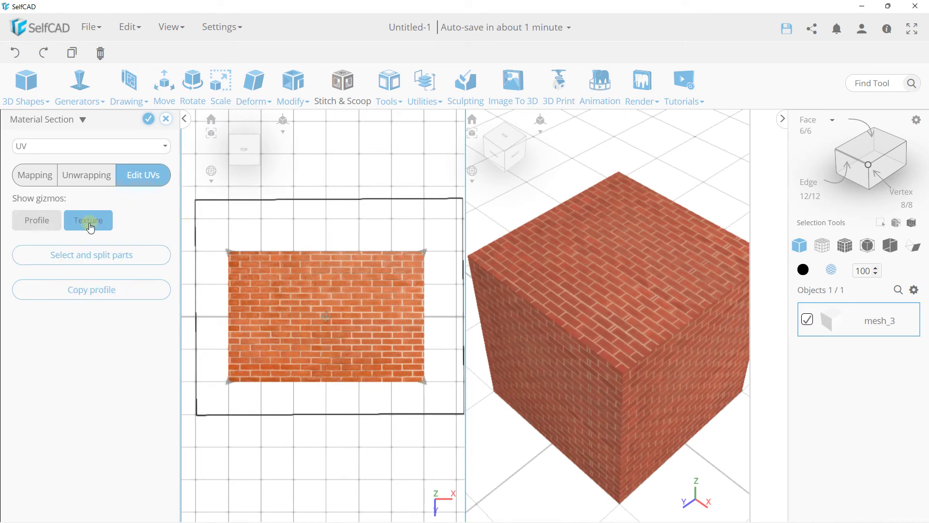
click(44, 228)
Switch the brick cube's mapping to Box UV
click(39, 179)
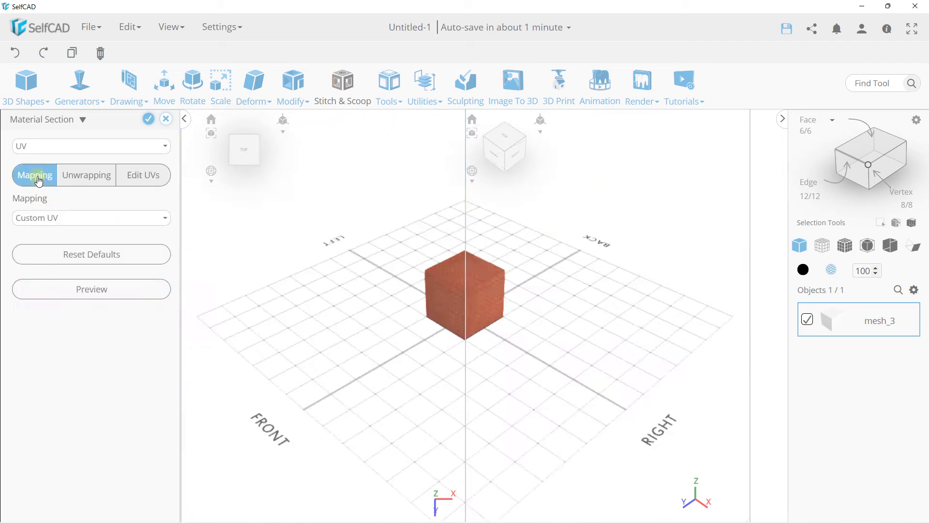
click(49, 224)
scroll(501, 283, up, 3)
scroll(445, 265, up, 3)
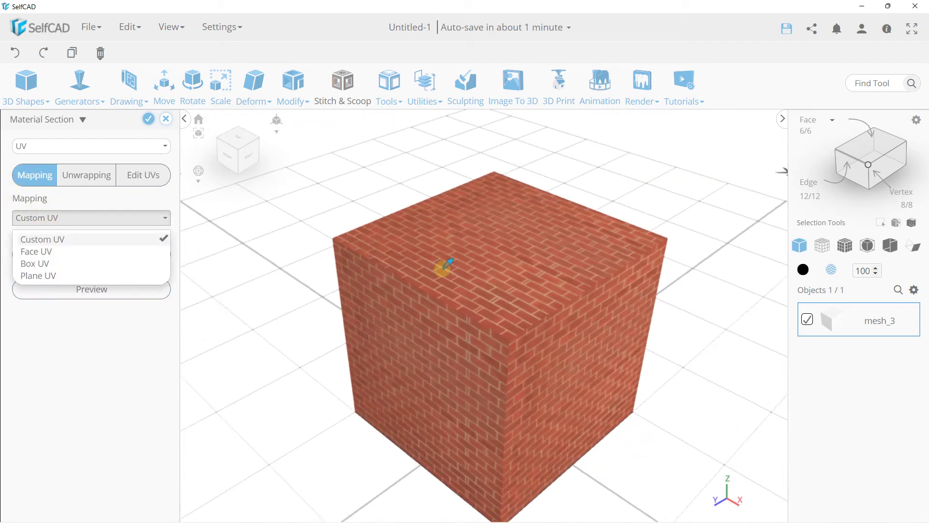
click(54, 263)
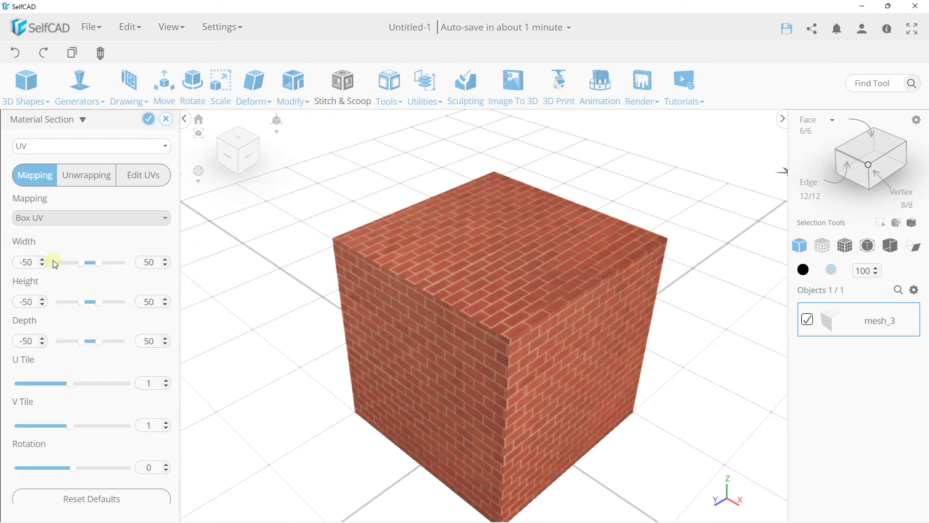
drag(348, 285, 358, 285)
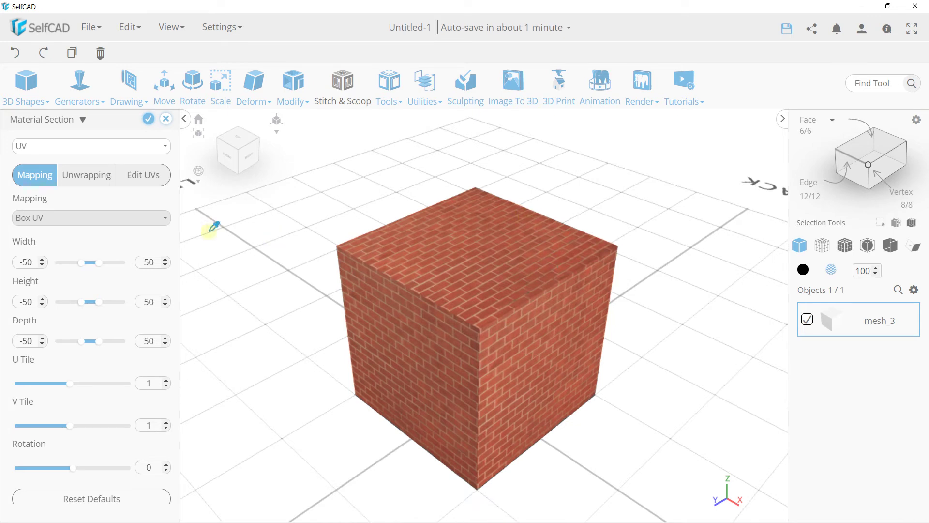
Widen the Box UV ranges: width -77–113, height -50–116, depth -126–107
mouse_move(99, 267)
mouse_down()
mouse_move(110, 266)
mouse_move(77, 269)
mouse_up()
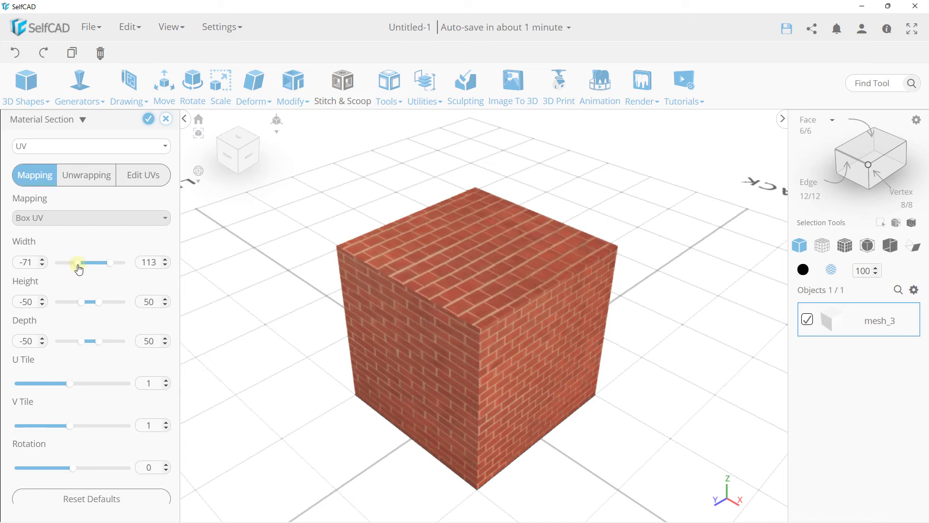
drag(99, 301, 115, 307)
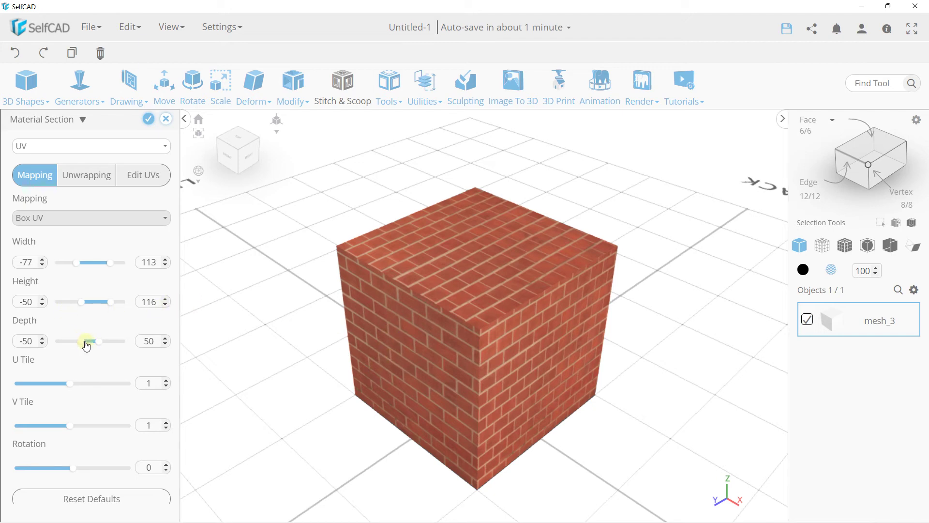
mouse_move(86, 345)
mouse_down()
mouse_move(71, 340)
mouse_move(109, 348)
mouse_move(69, 344)
mouse_up()
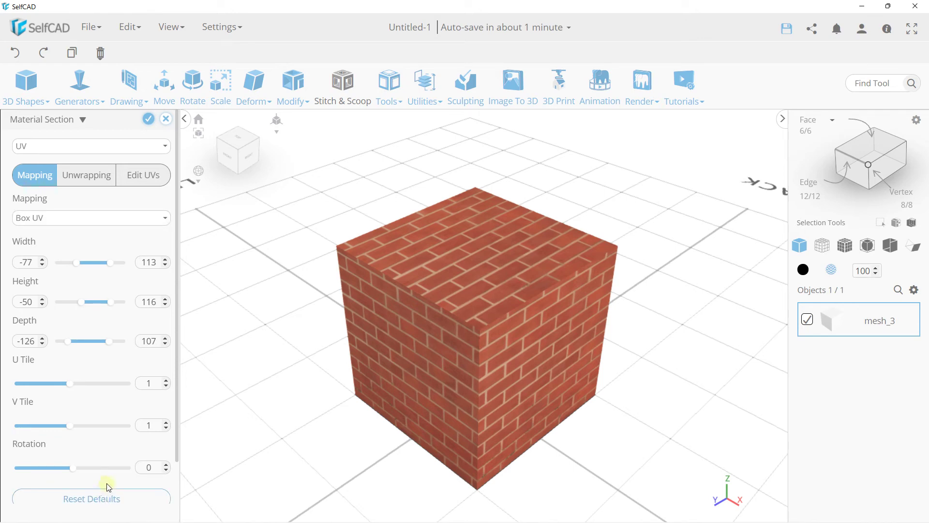
scroll(110, 463, down, 1)
click(105, 459)
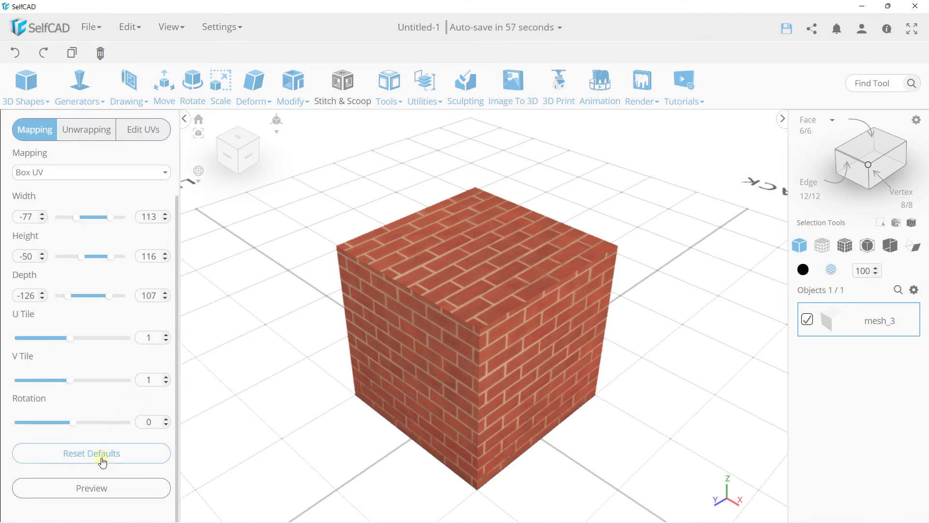
Preview the Box UV layout, reset defaults, and toggle mapping Custom UV then Box UV
click(92, 499)
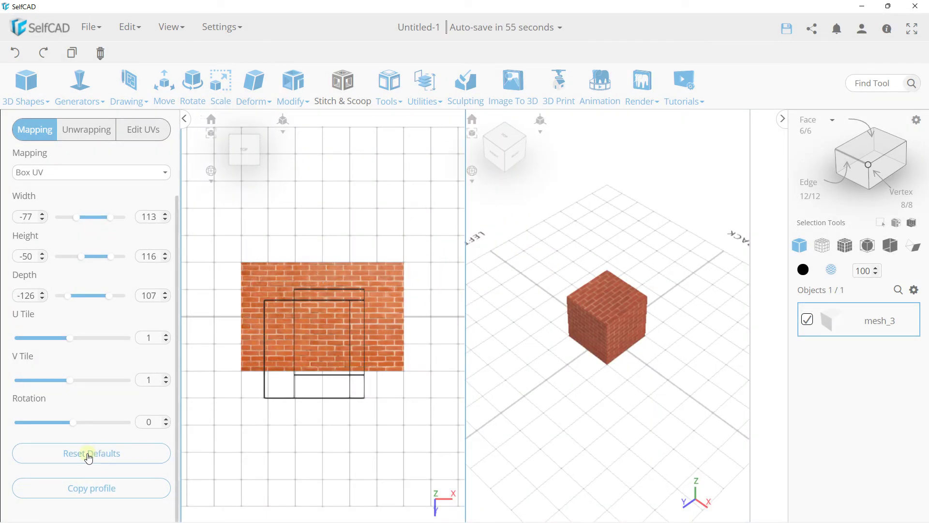
click(87, 457)
scroll(92, 228, up, 2)
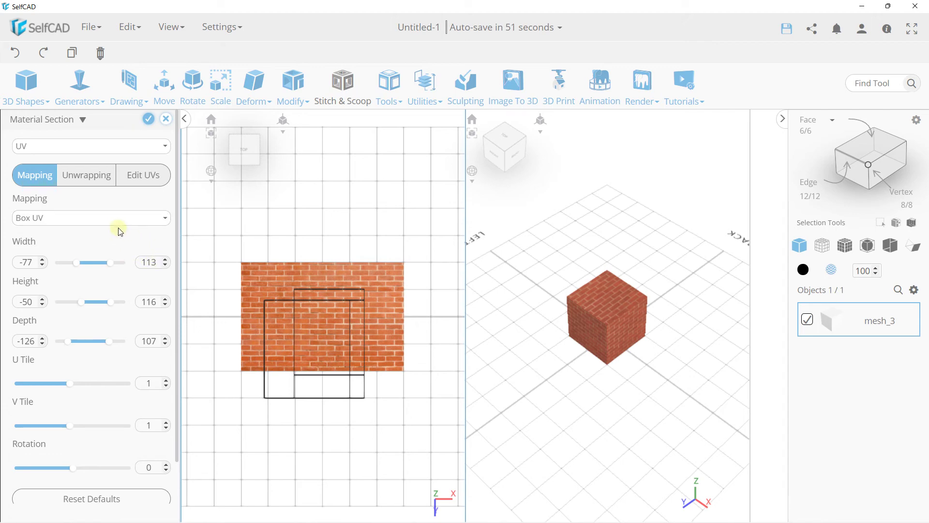
scroll(73, 225, down, 2)
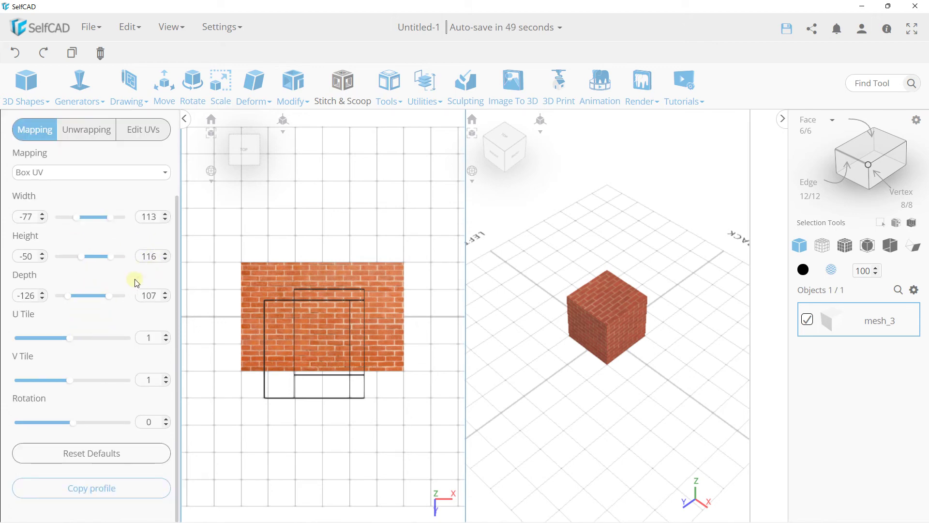
scroll(136, 285, up, 2)
click(56, 218)
click(53, 238)
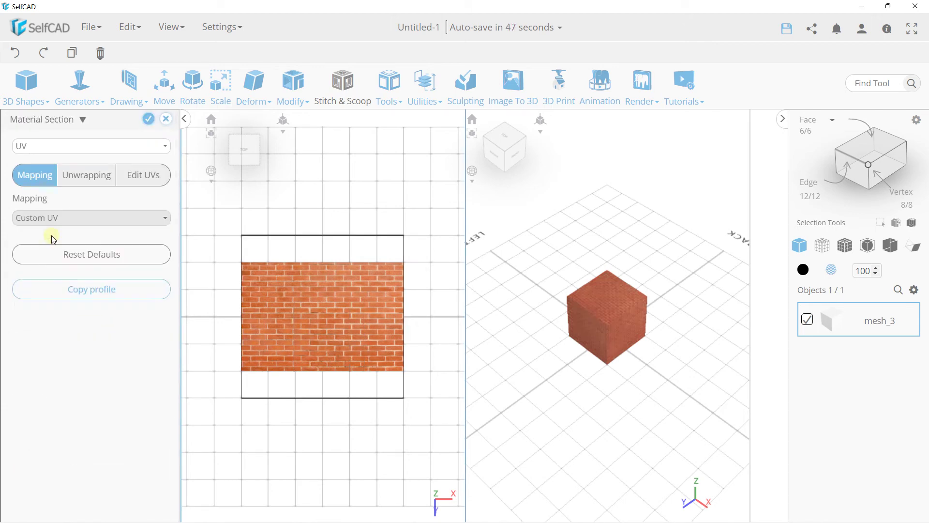
click(61, 218)
click(49, 263)
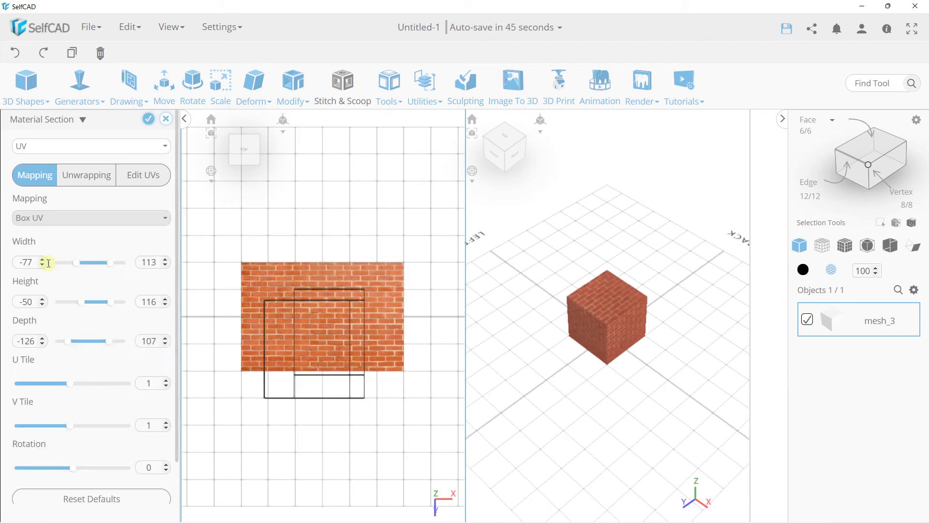
Retile the bricks to U Tile 0.75, V Tile 1.06, rotation -91.76
scroll(271, 350, up, 2)
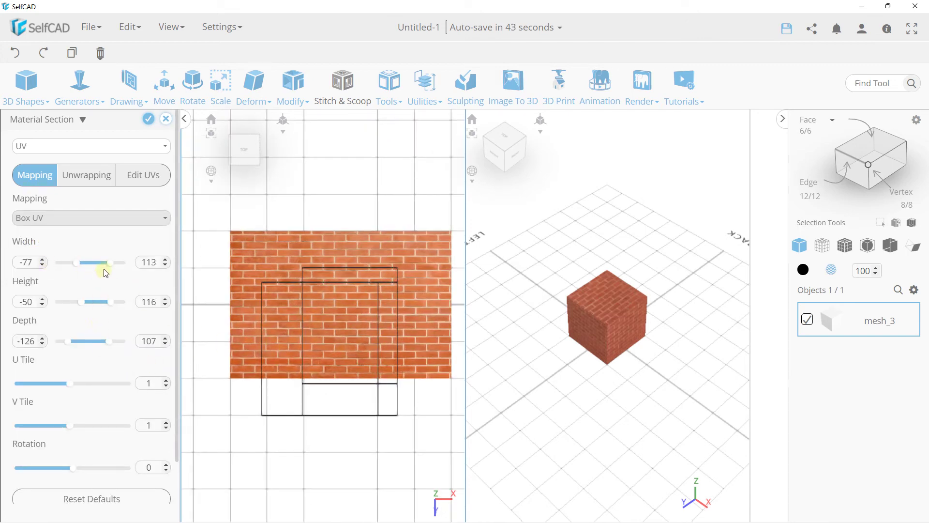
scroll(336, 276, up, 1)
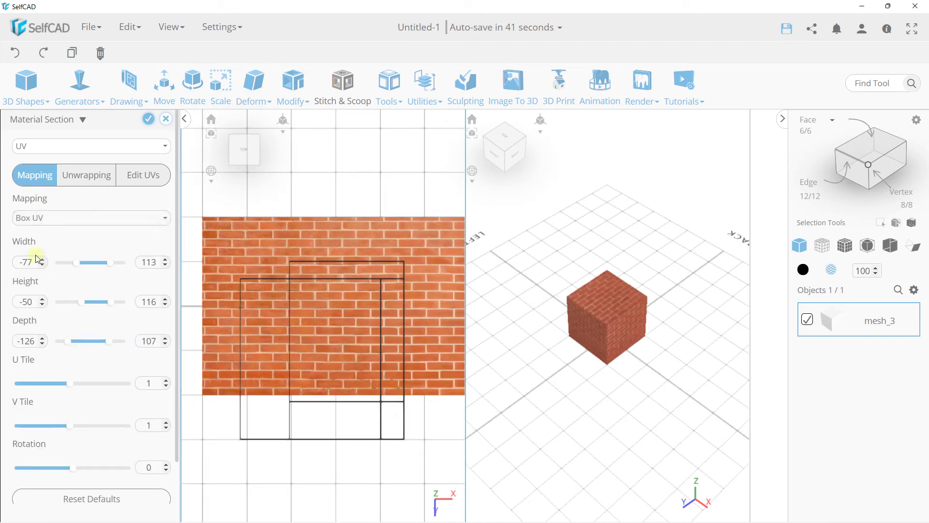
scroll(63, 330, down, 1)
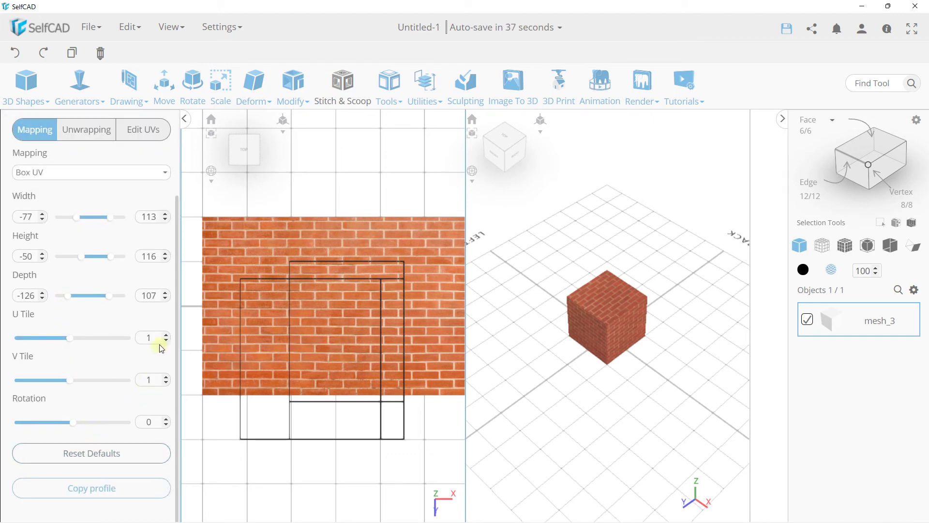
scroll(303, 307, up, 1)
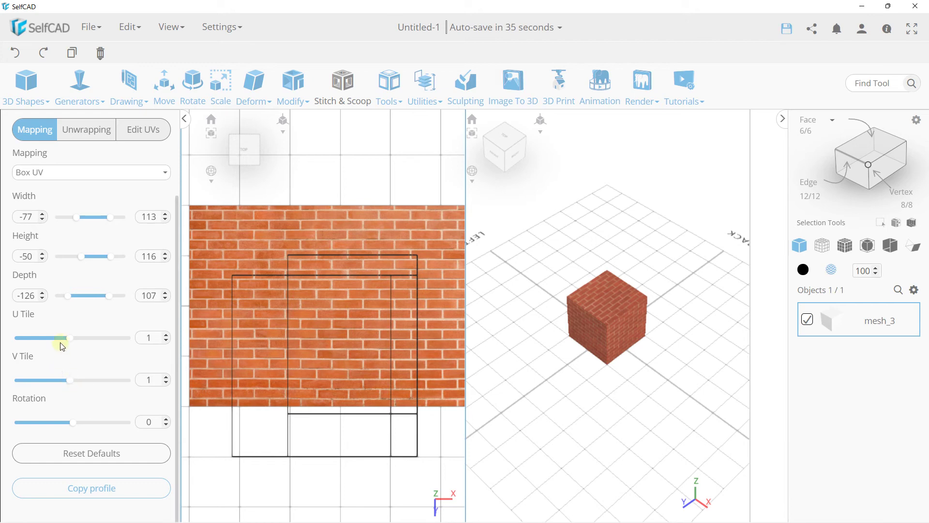
drag(71, 342, 69, 340)
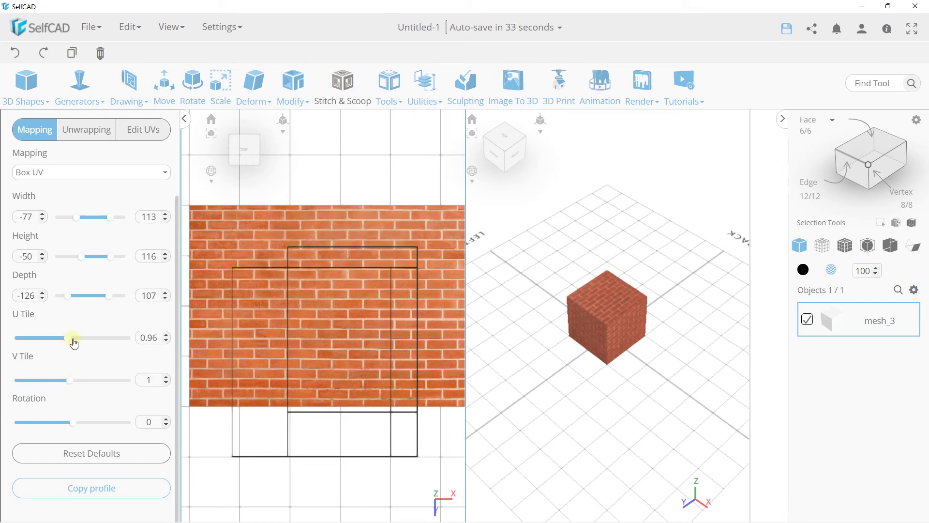
scroll(604, 304, up, 2)
scroll(604, 304, up, 3)
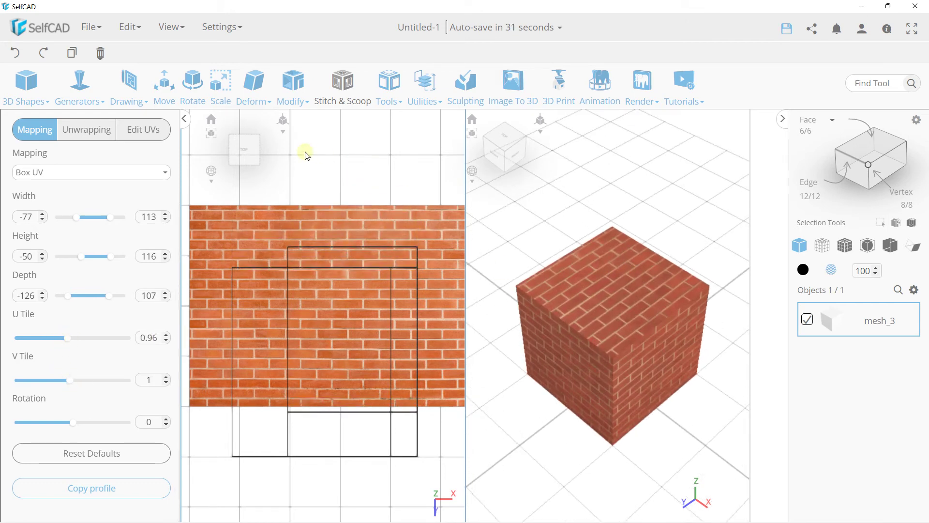
mouse_move(65, 341)
mouse_down()
mouse_move(124, 342)
mouse_move(56, 342)
mouse_up()
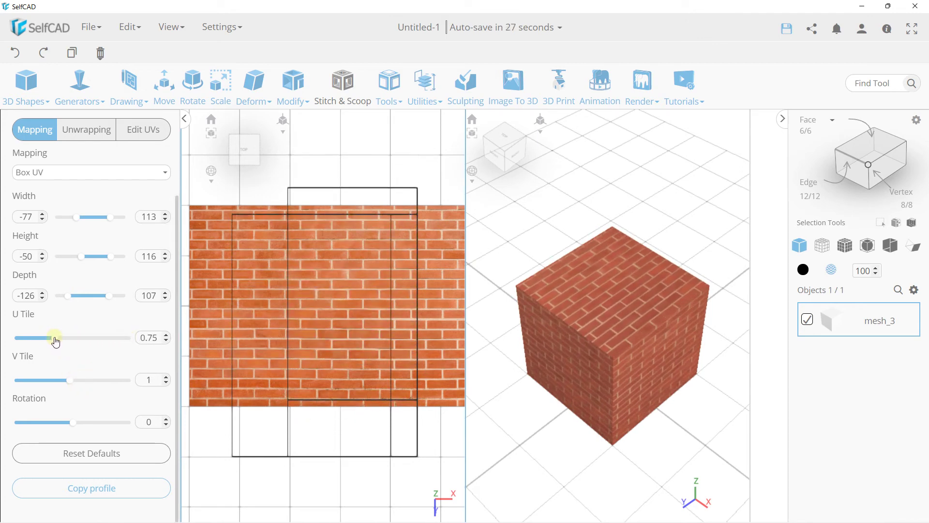
mouse_move(71, 382)
mouse_down()
mouse_move(31, 382)
mouse_move(93, 382)
mouse_move(38, 383)
mouse_move(89, 383)
mouse_move(75, 390)
mouse_up()
drag(77, 424, 44, 423)
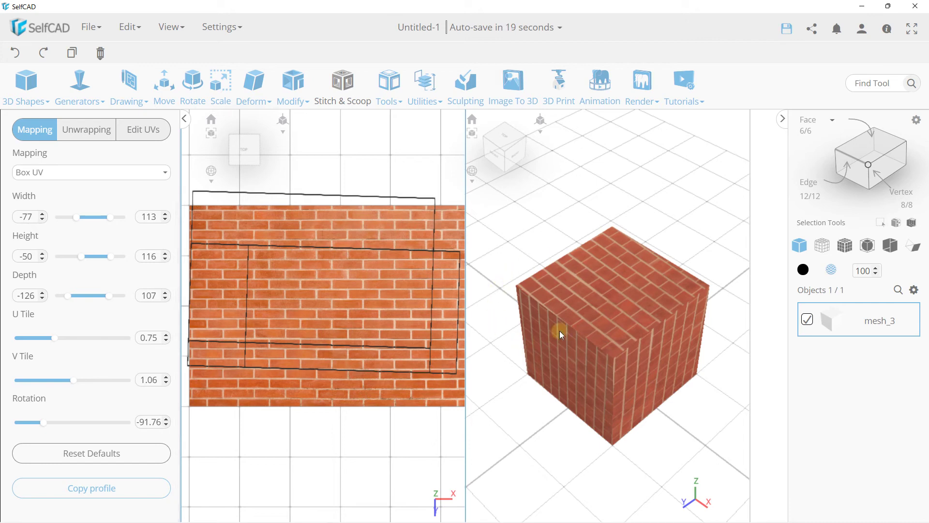
scroll(148, 165, up, 2)
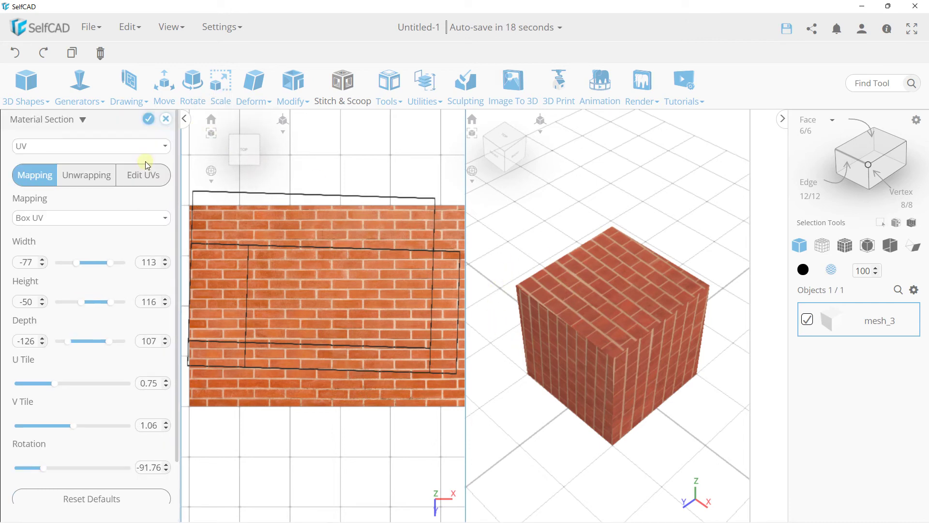
Discard the retiled texture changes, leaving the cube plain white
click(167, 120)
click(460, 309)
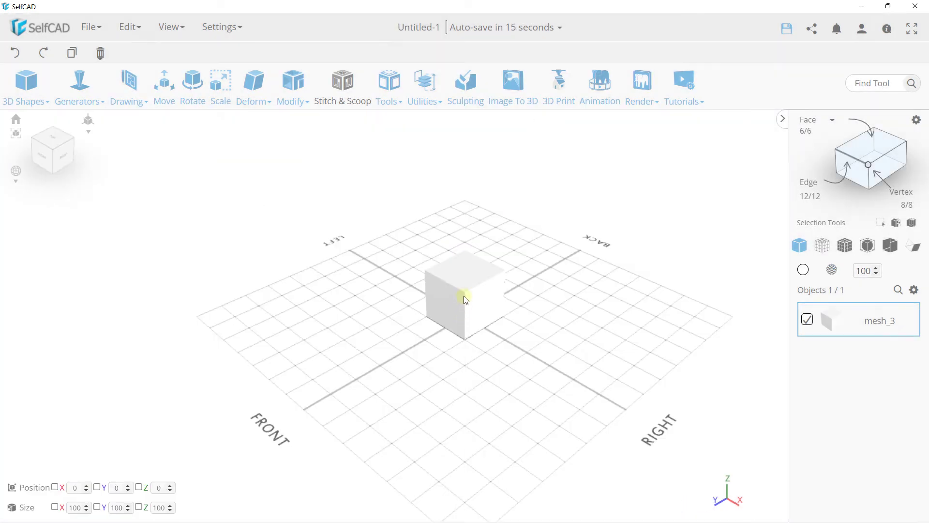
scroll(489, 258, up, 3)
scroll(489, 258, up, 1)
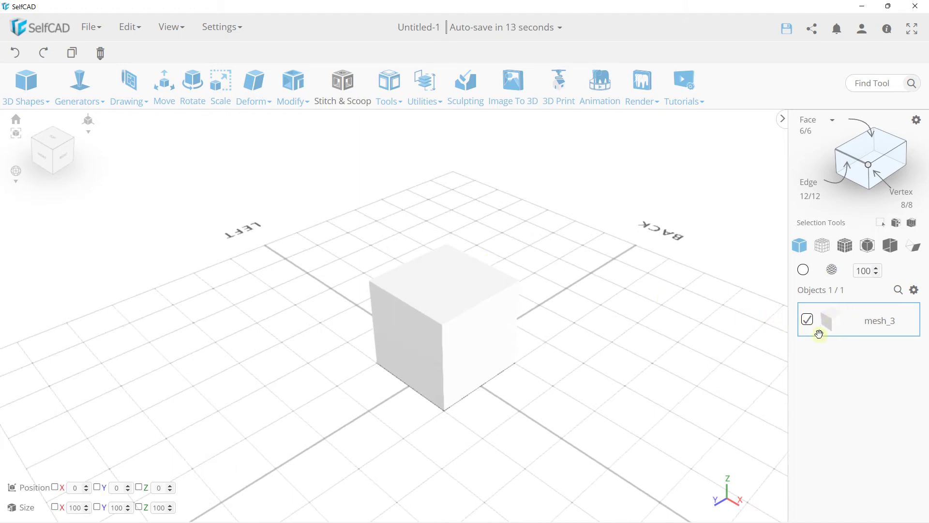
Apply the custom Brique.jpg brick image texture to the cube
click(831, 269)
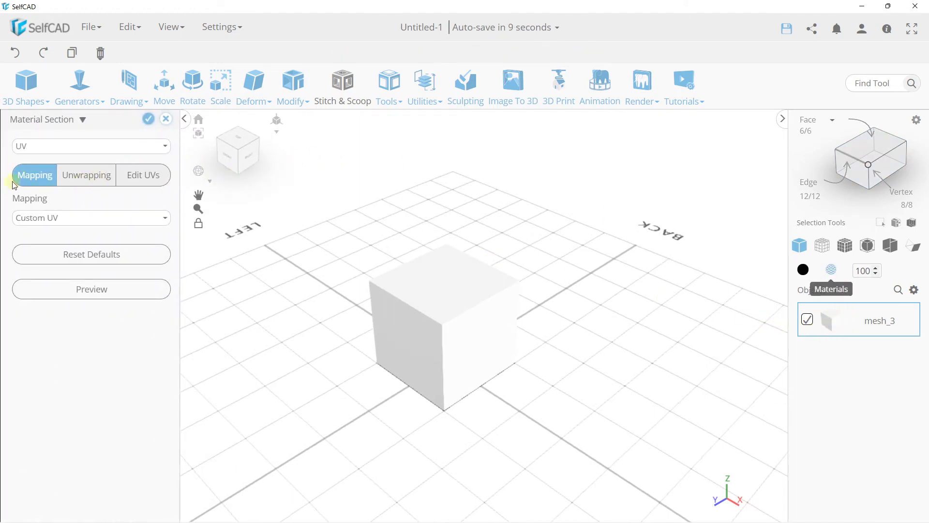
click(39, 147)
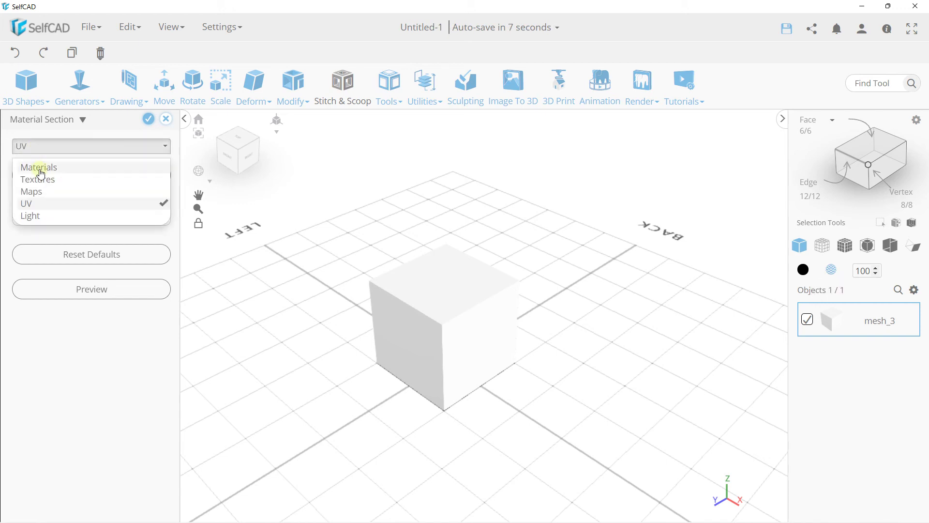
click(38, 180)
click(42, 200)
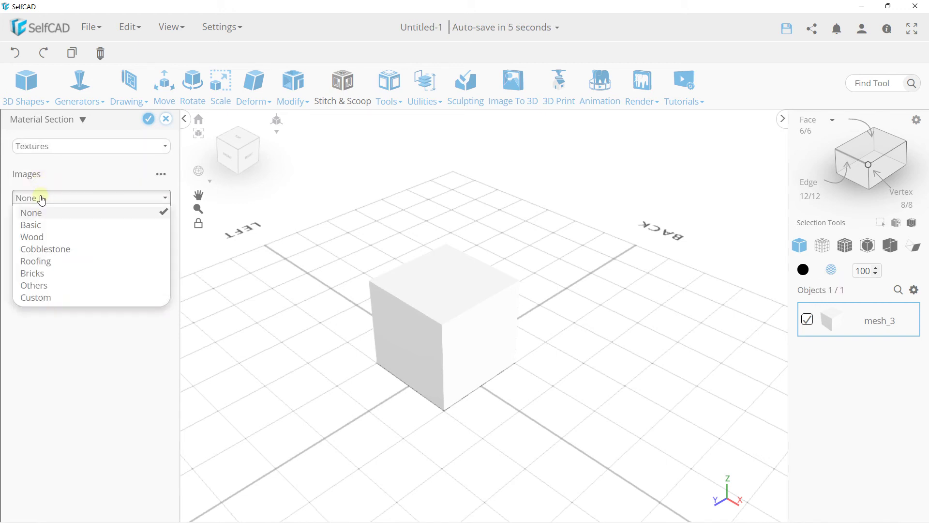
click(32, 297)
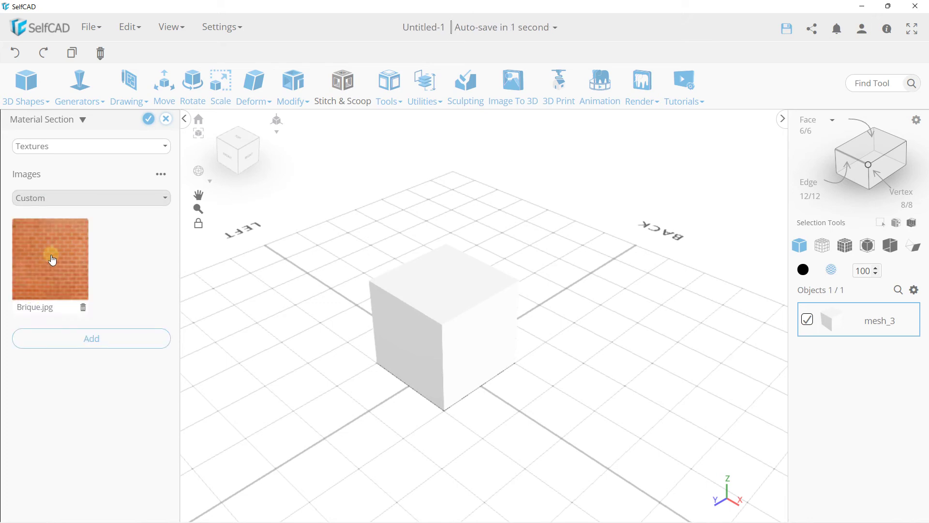
click(33, 300)
scroll(429, 306, up, 3)
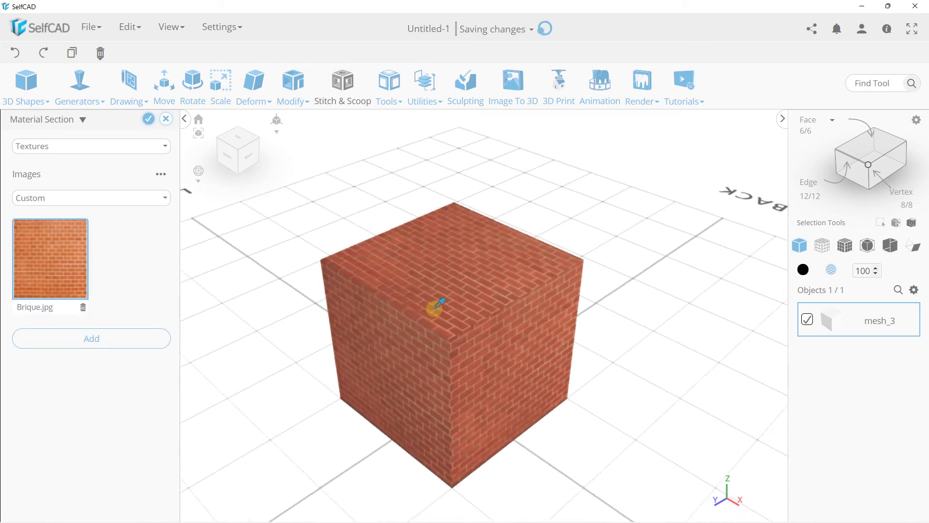
scroll(431, 307, up, 2)
Give the brick cube Box UV mapping at default ranges, checking the Unwrapping options
click(75, 151)
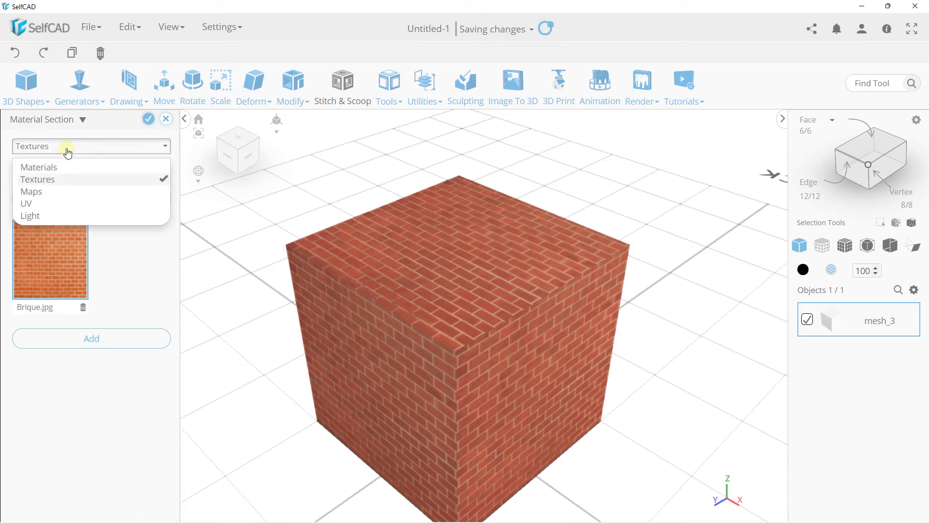
click(30, 205)
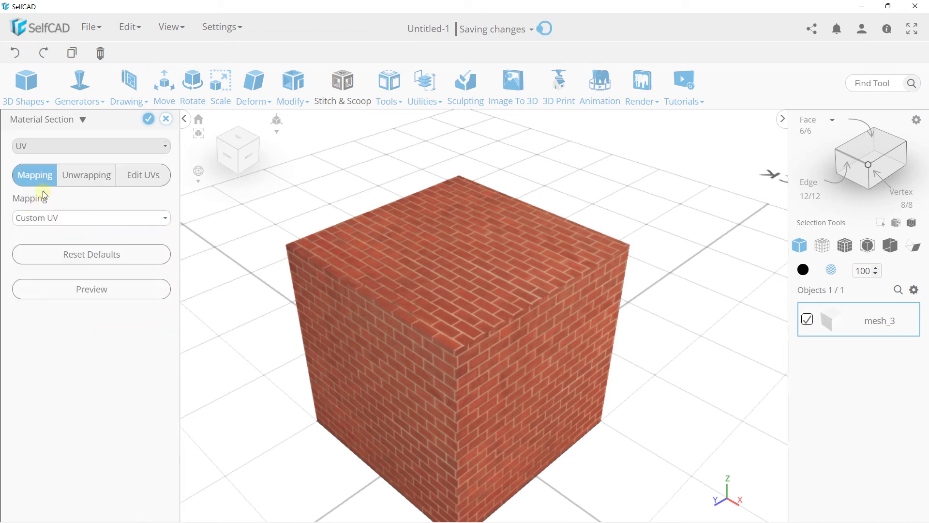
click(47, 186)
click(56, 224)
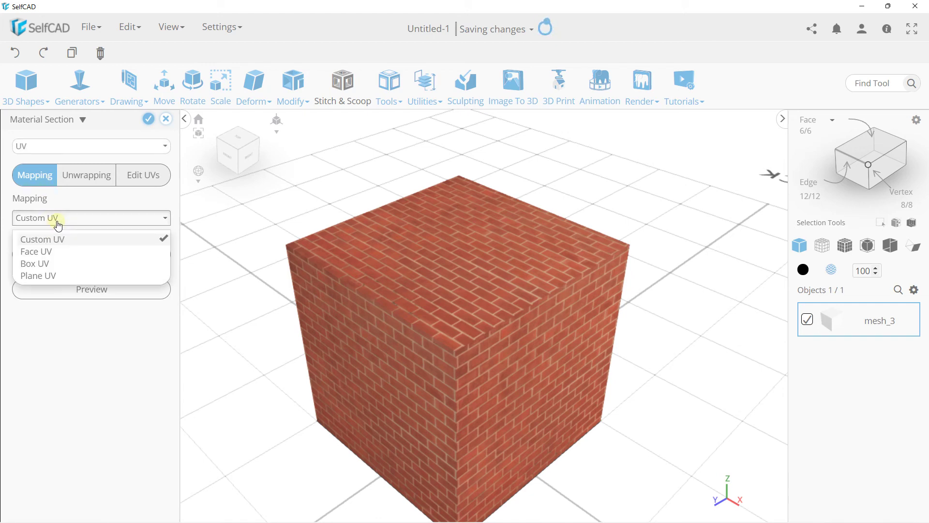
click(47, 264)
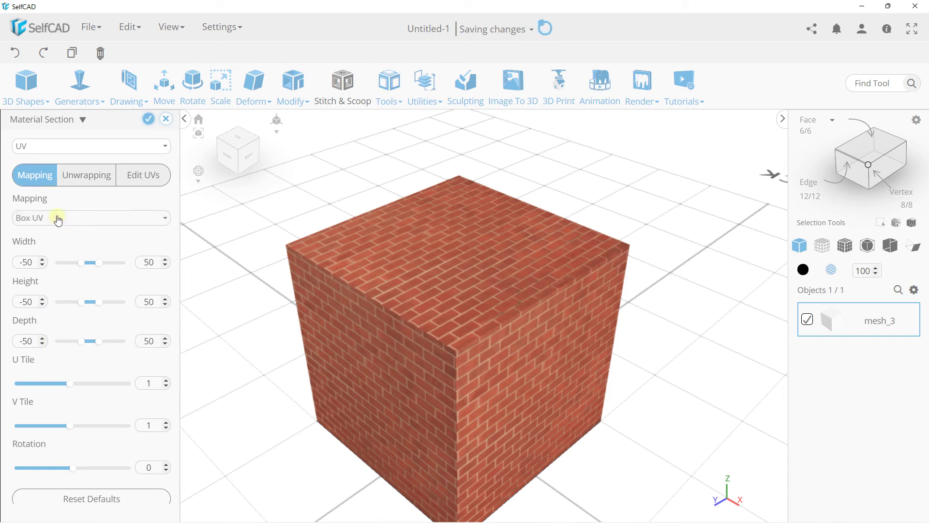
click(92, 186)
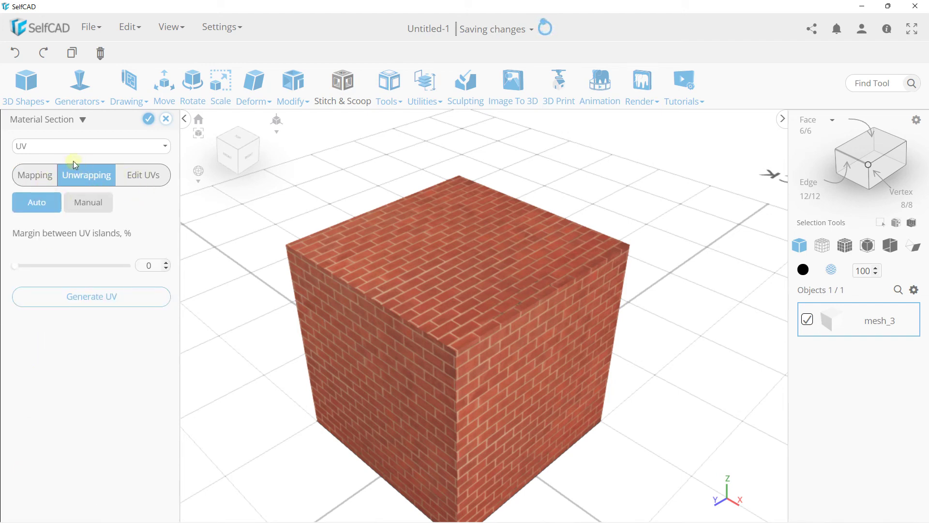
click(34, 180)
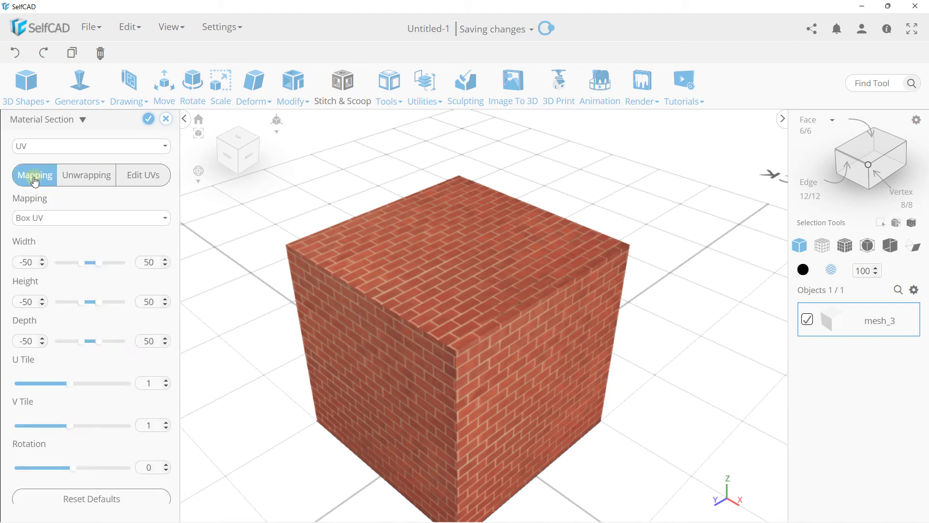
click(54, 150)
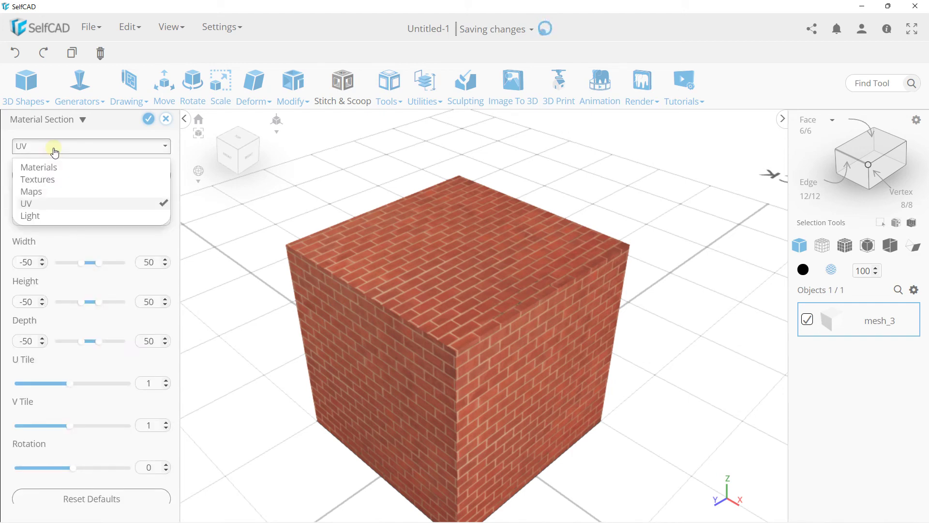
In the Maps section, switch the map type to Roughness
click(48, 191)
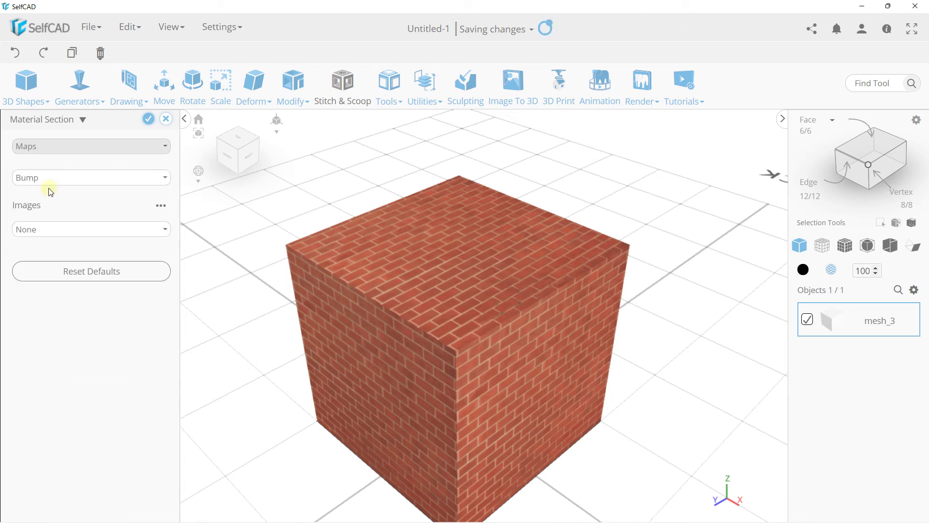
scroll(397, 324, up, 3)
scroll(366, 338, up, 3)
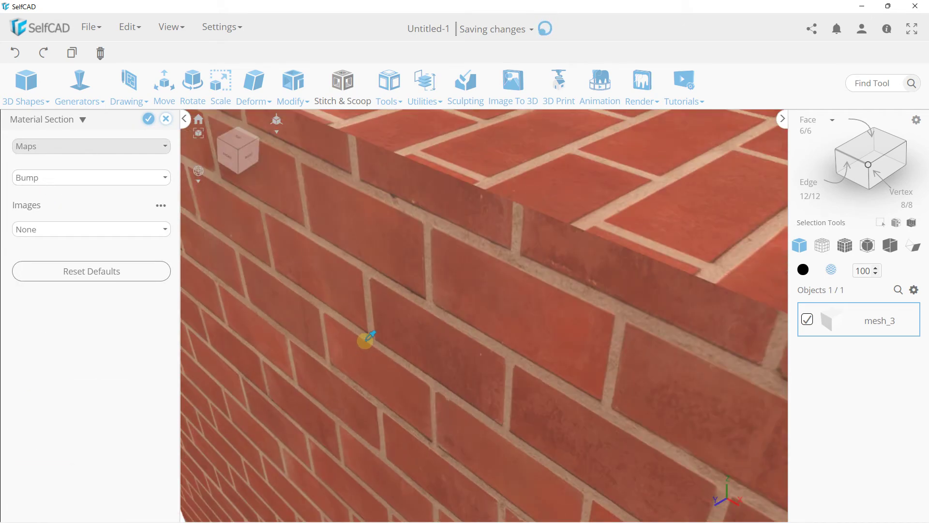
scroll(514, 264, up, 2)
scroll(522, 264, down, 2)
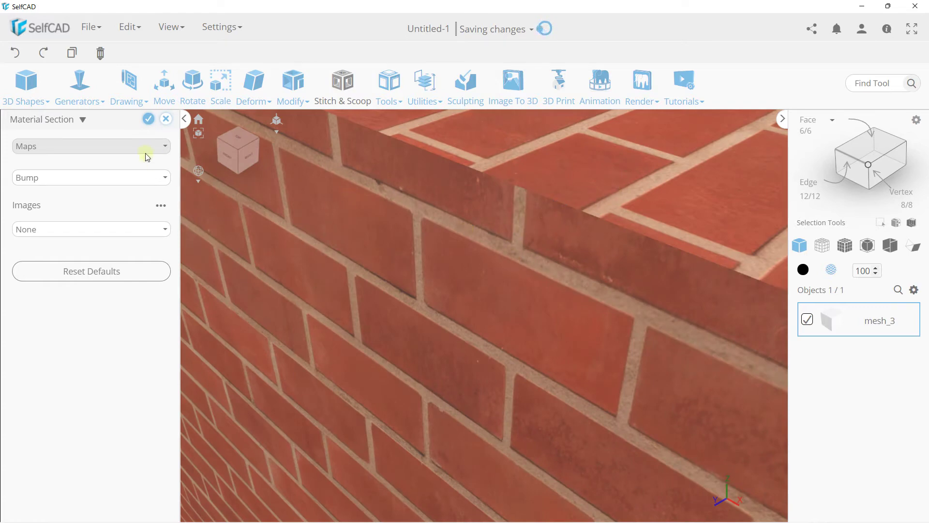
click(66, 180)
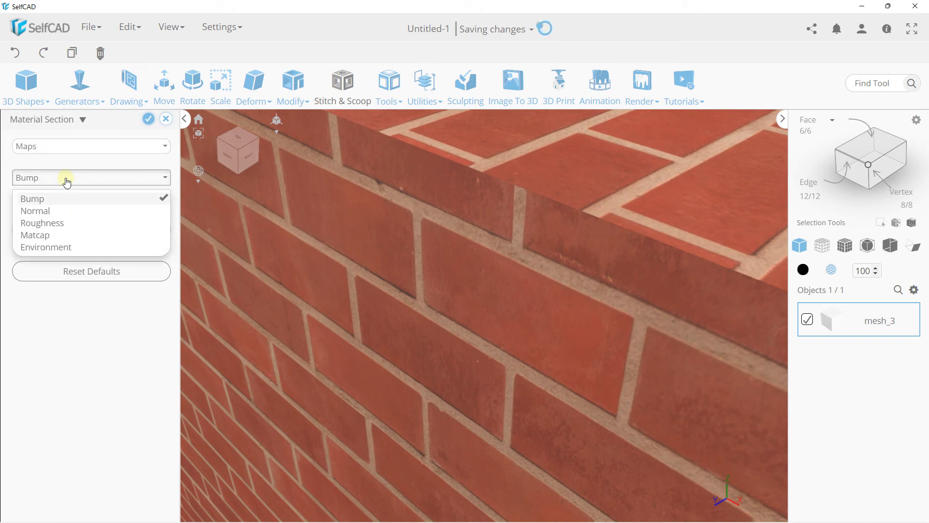
click(58, 226)
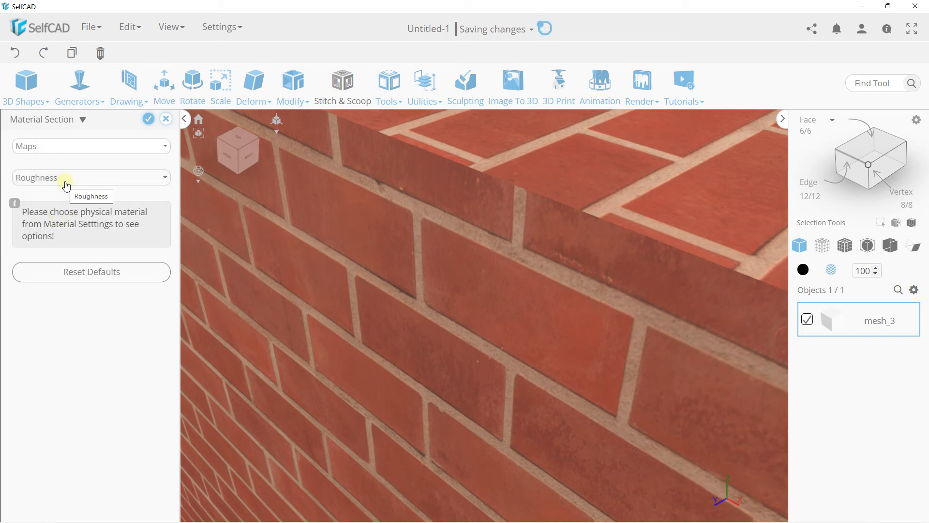
Cycle the map type through Matcap and Environment, then back to Bump
click(66, 184)
click(48, 235)
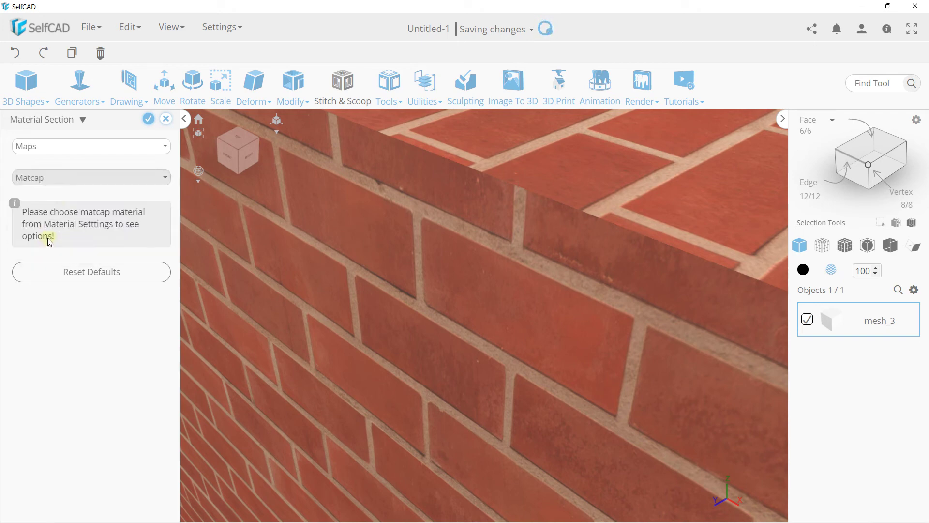
click(59, 180)
click(62, 245)
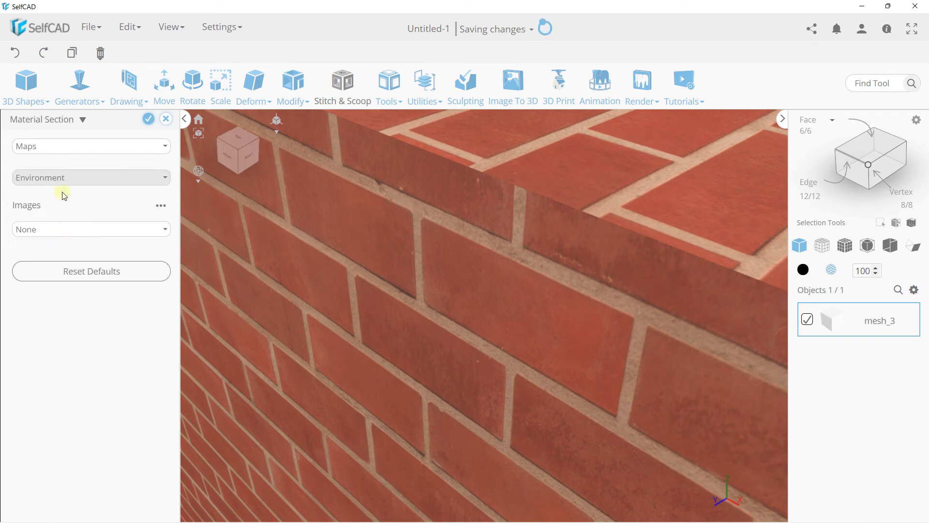
click(58, 179)
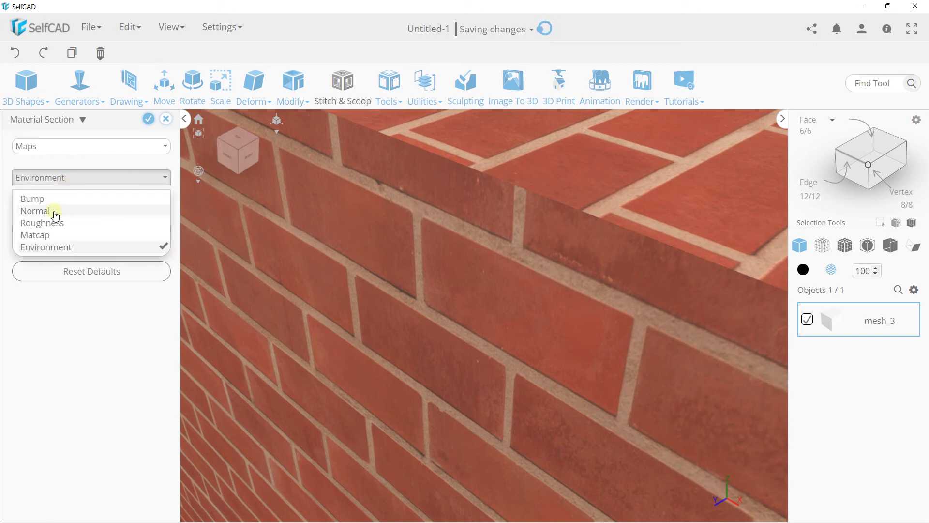
click(32, 199)
Set bump images to Custom and upload the Pierre.jpg stone image
click(92, 230)
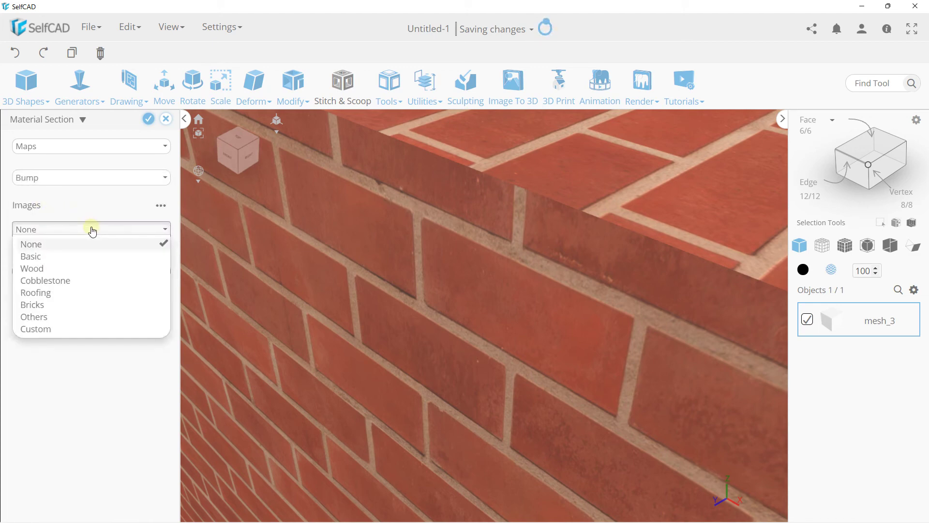
click(48, 334)
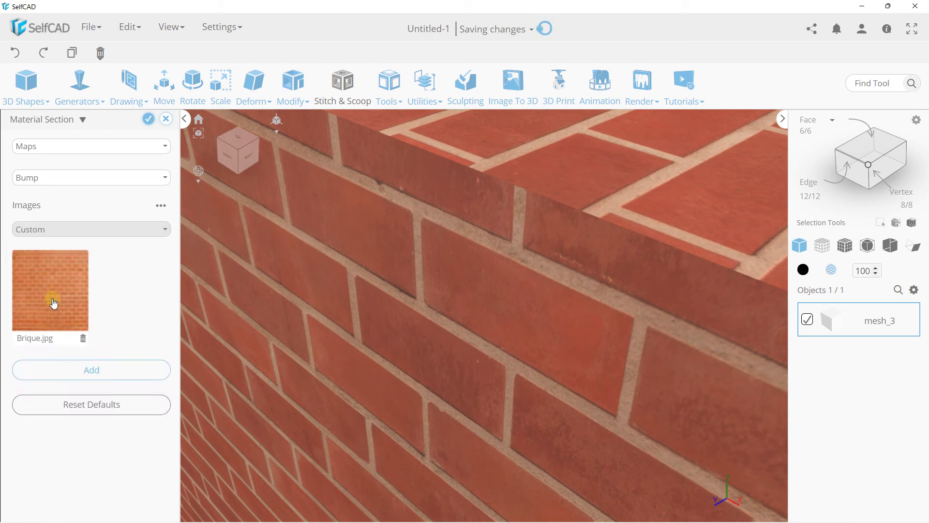
click(74, 371)
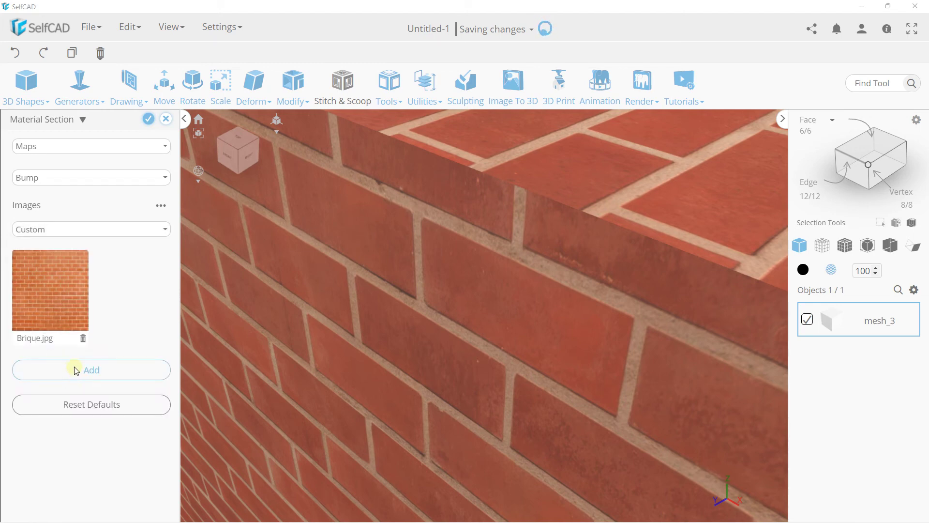
click(284, 125)
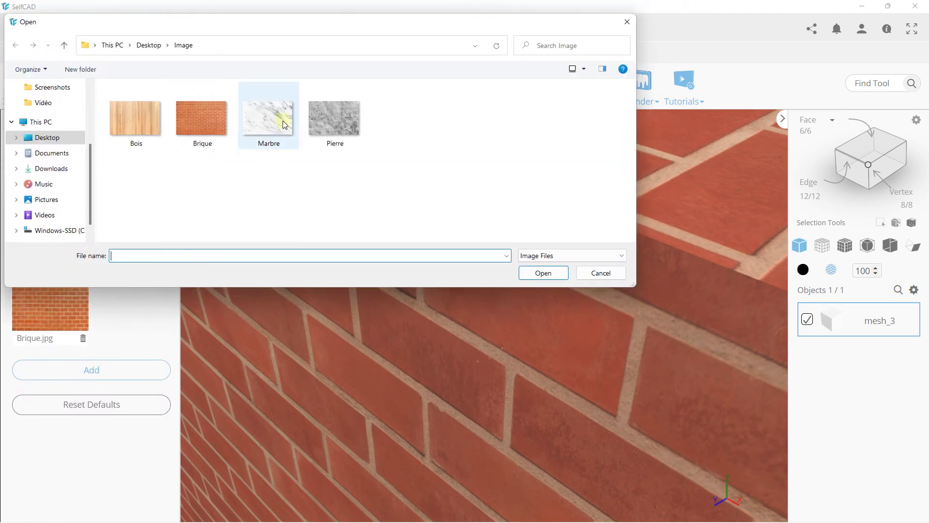
double_click(334, 122)
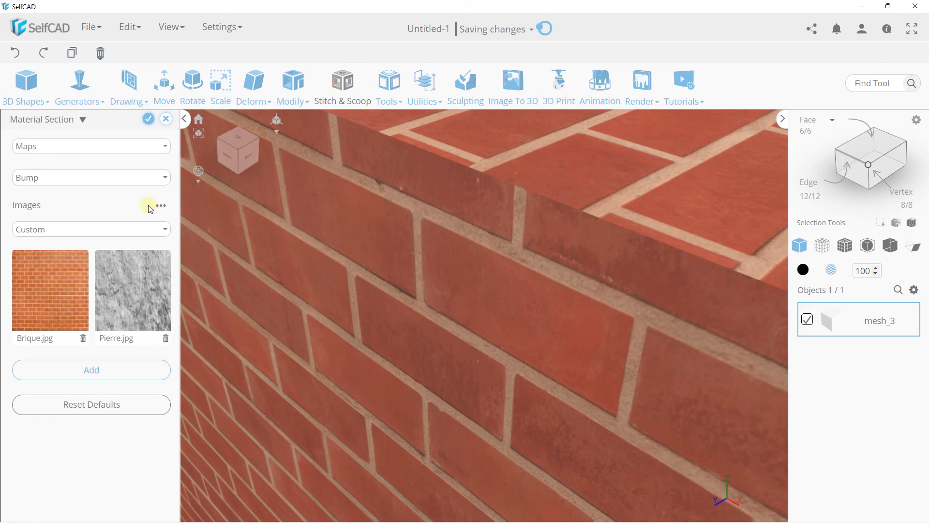
Use Pierre.jpg as the cube's bump map and inspect the rough brick relief
click(125, 289)
drag(507, 274, 511, 259)
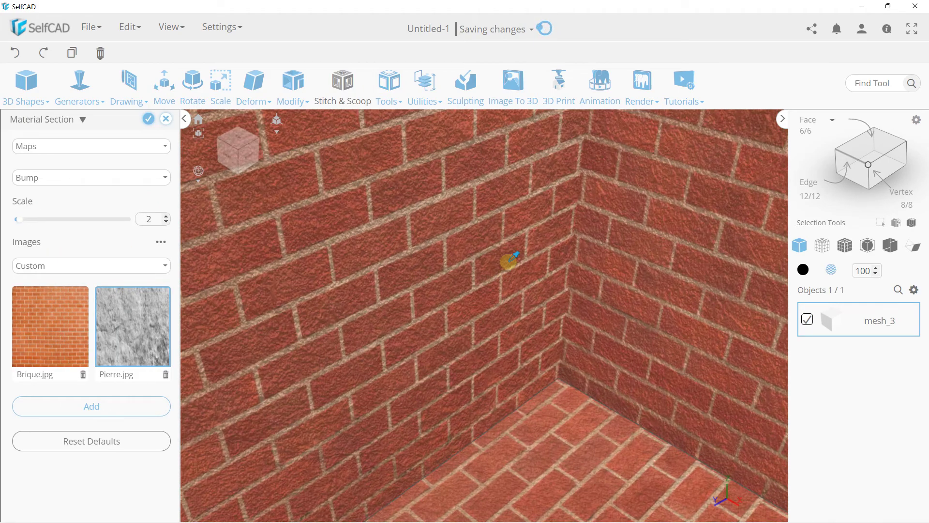
scroll(509, 258, up, 3)
scroll(520, 235, up, 2)
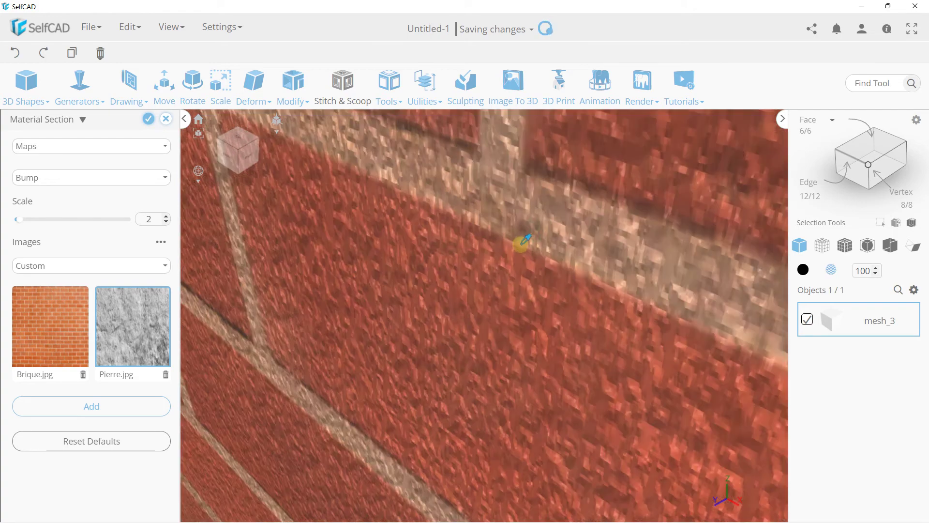
scroll(521, 243, up, 2)
click(58, 147)
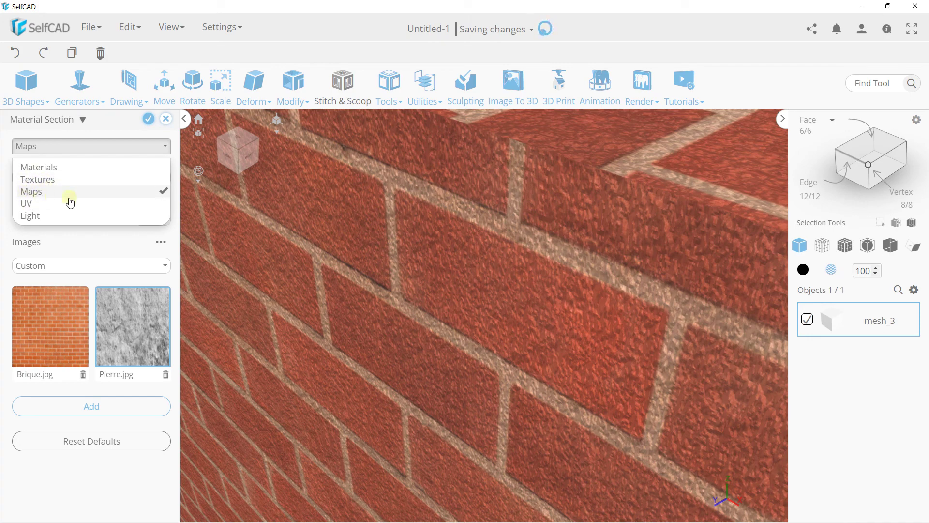
scroll(557, 244, down, 5)
scroll(556, 245, up, 5)
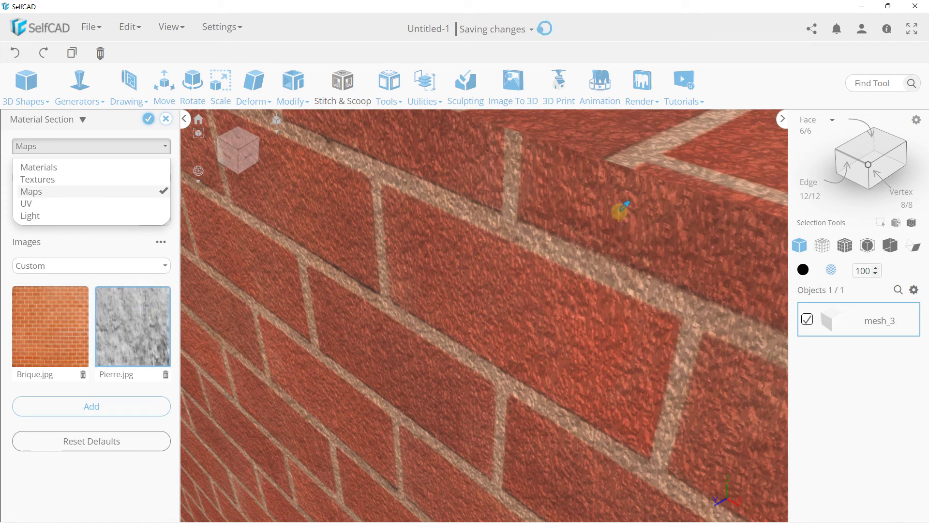
In Maps, switch the map type to Roughness and then back to Bump
click(32, 193)
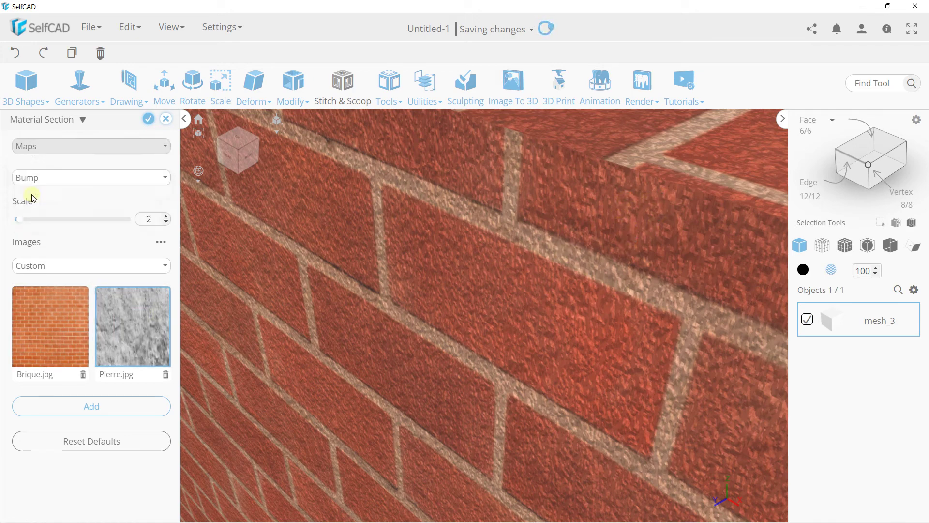
click(45, 179)
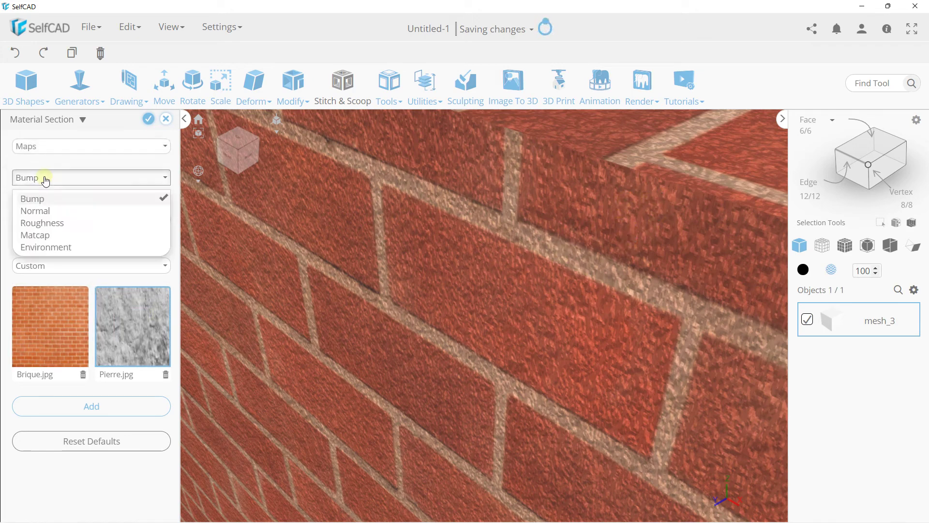
click(42, 223)
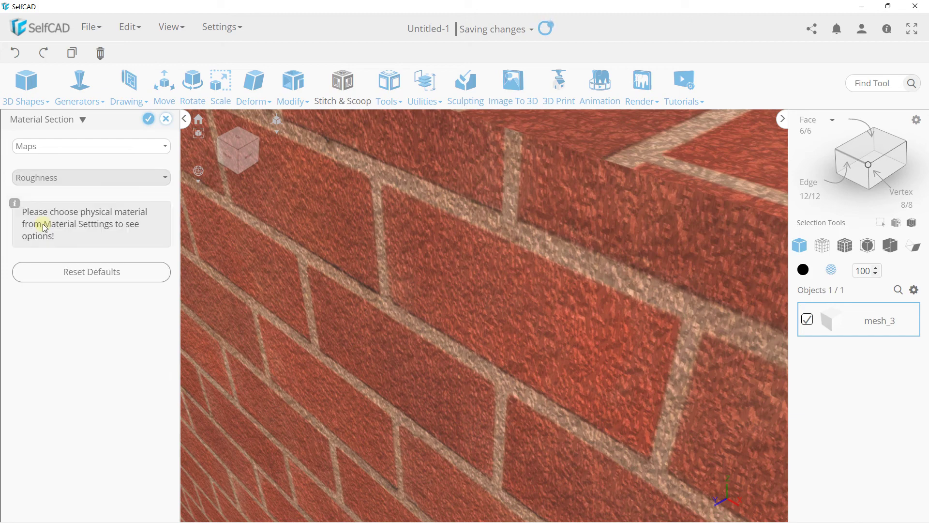
click(53, 179)
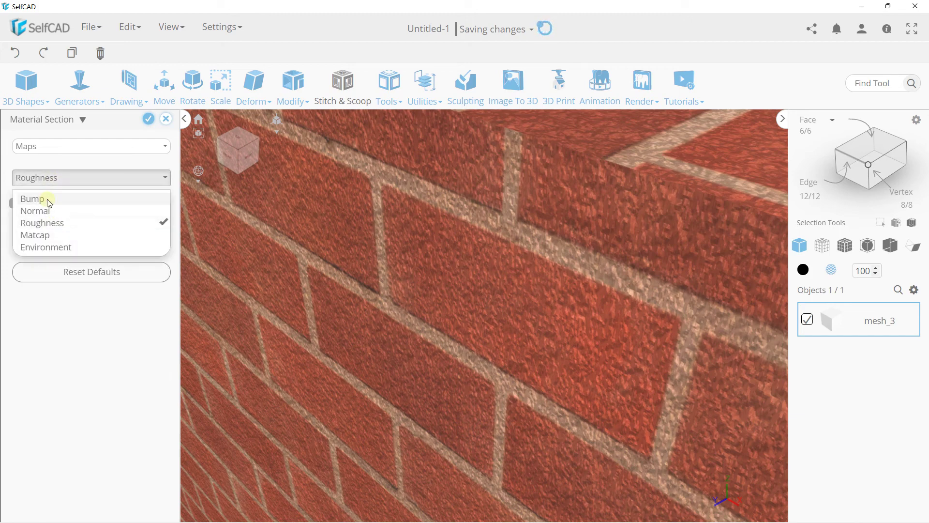
click(36, 199)
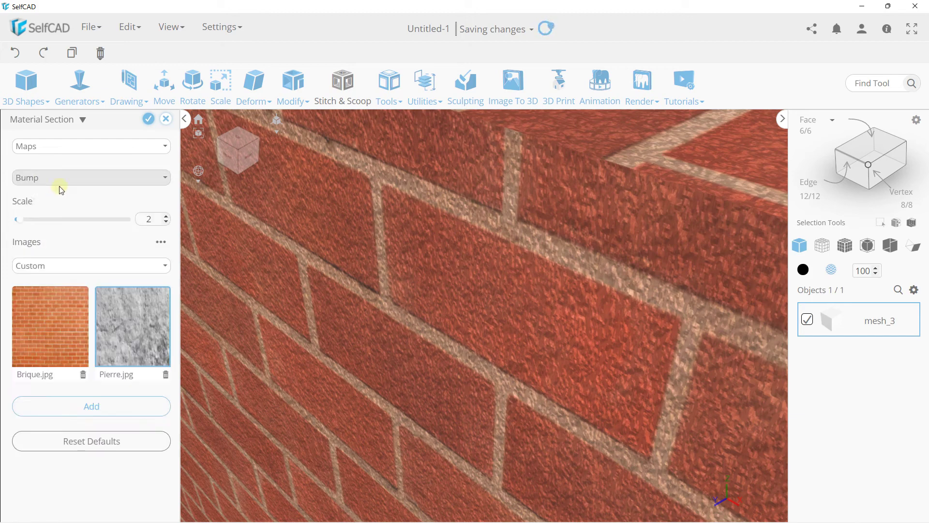
Try deleting the in-use Pierre.jpg image and pick Brique.jpg as the bump image instead
click(165, 376)
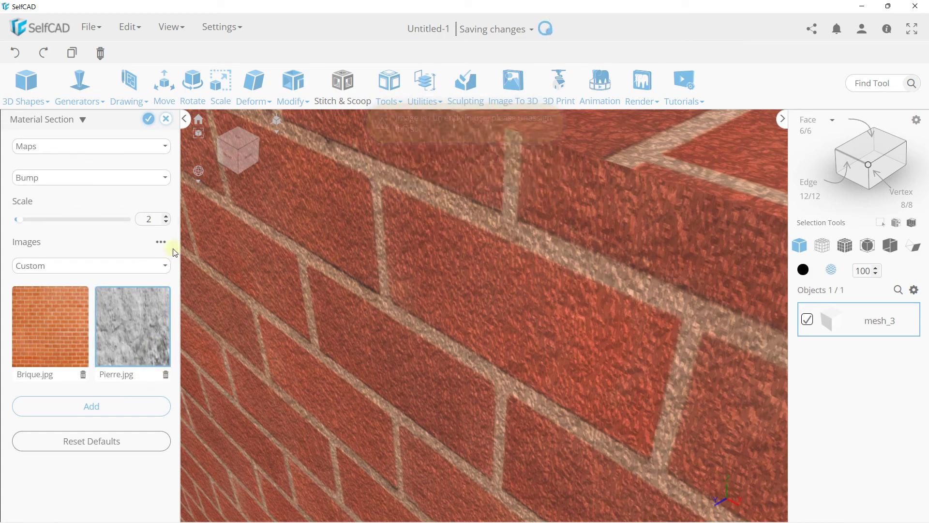
click(62, 321)
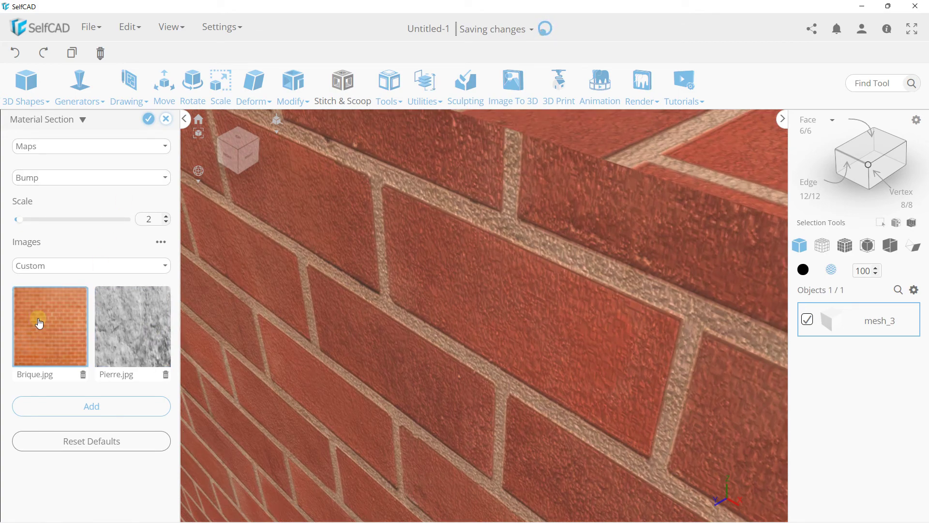
click(83, 374)
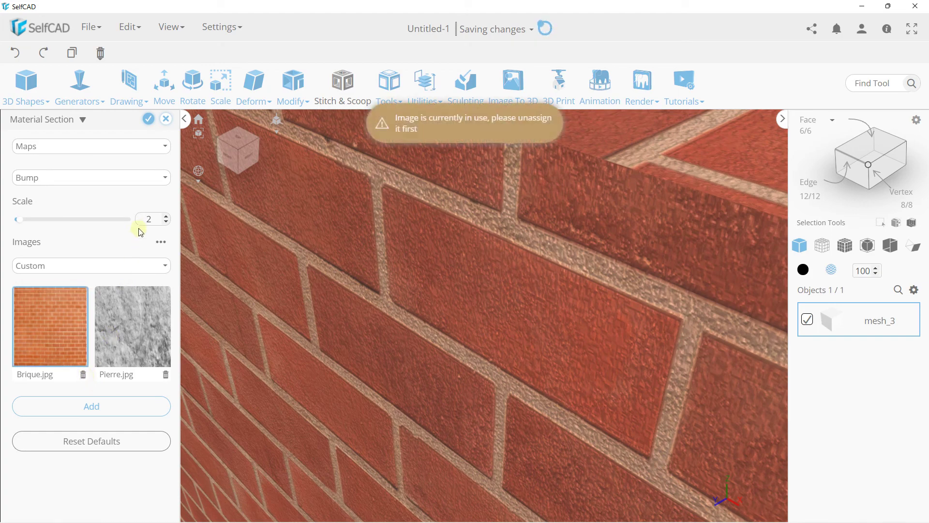
click(95, 180)
Reset the material to defaults and reapply custom Brique.jpg as the cube's texture
click(92, 441)
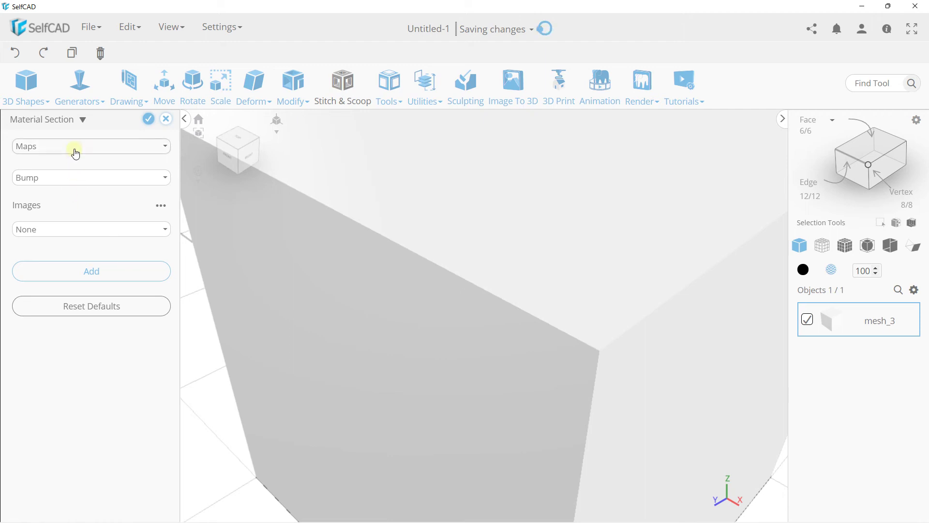
click(74, 147)
click(47, 180)
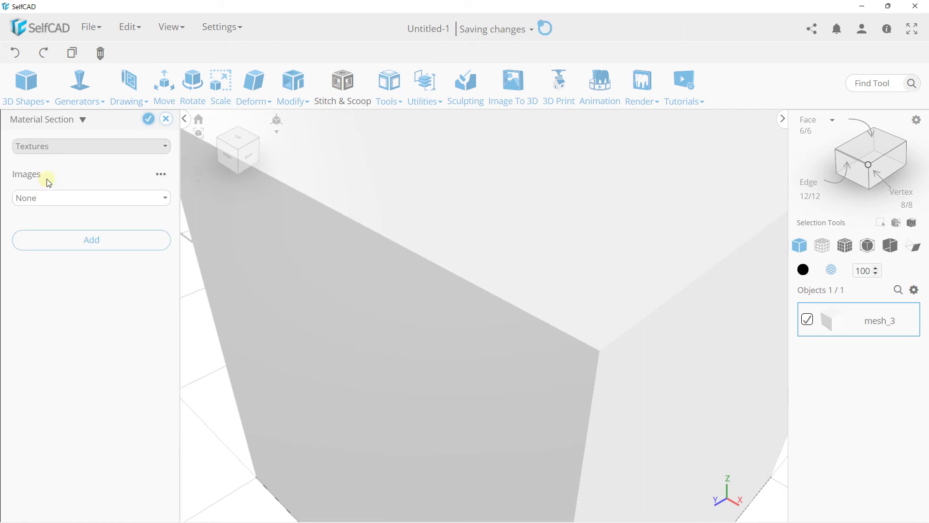
click(67, 199)
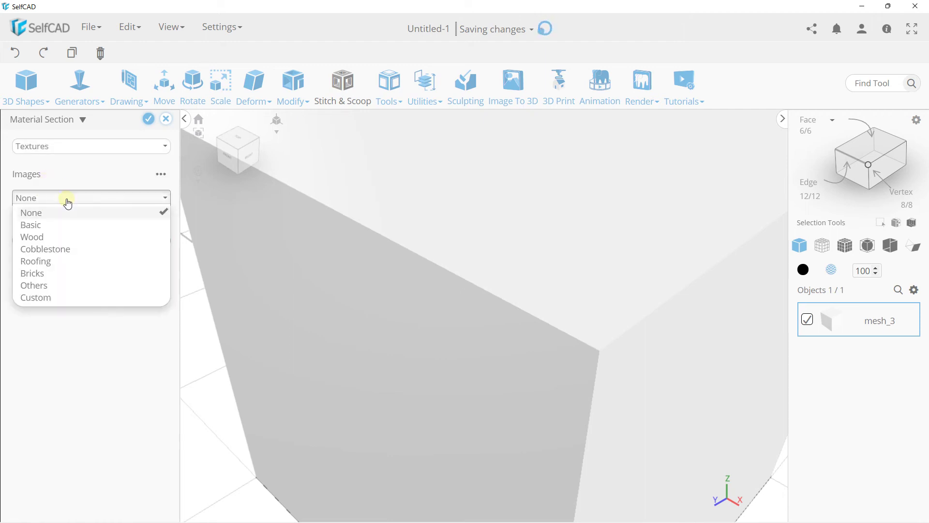
click(36, 298)
click(35, 272)
scroll(275, 309, up, 2)
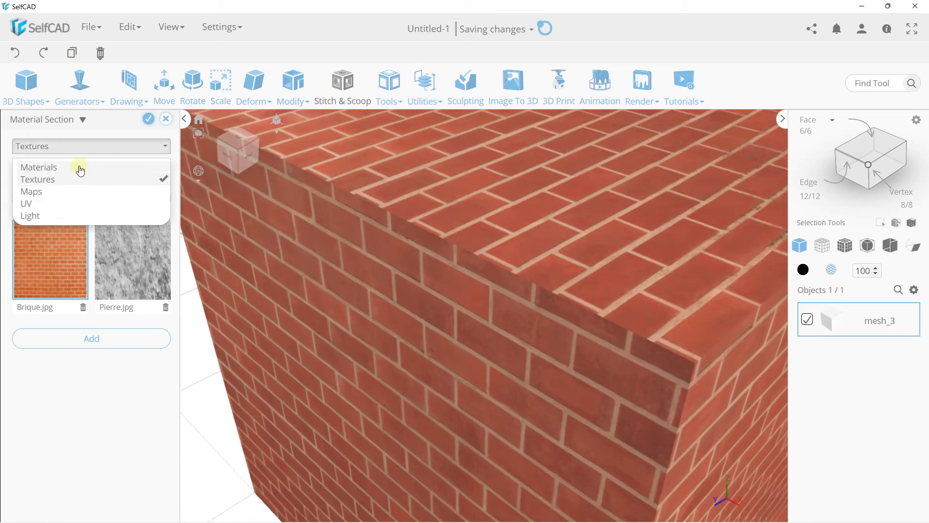
Return to the Maps section and preview the Roughness map type
click(37, 193)
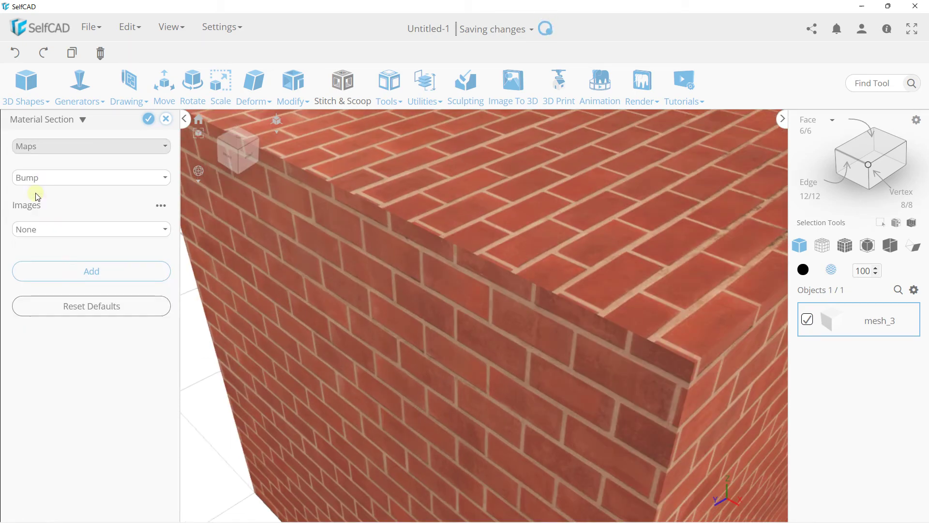
click(45, 177)
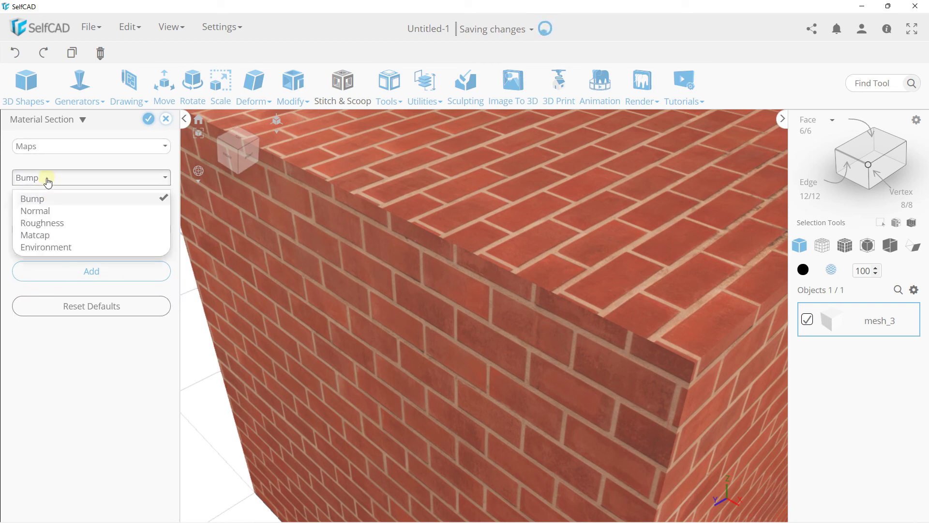
click(43, 223)
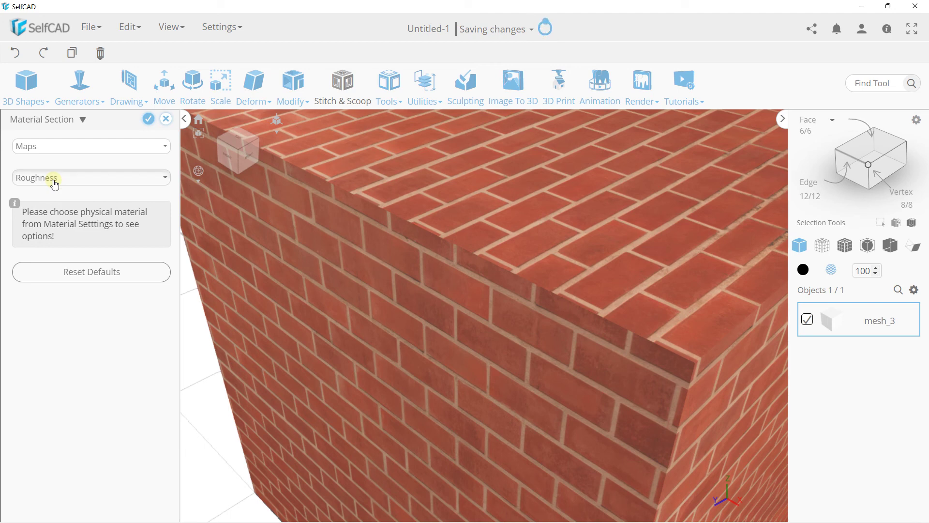
click(53, 183)
click(47, 225)
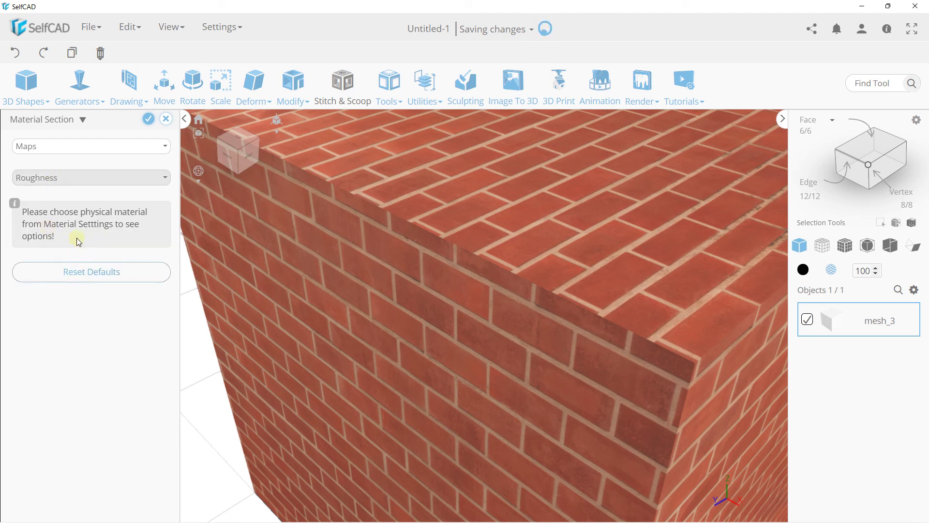
Try the Matcap, Environment and Bump map types, then settle on Normal
click(100, 180)
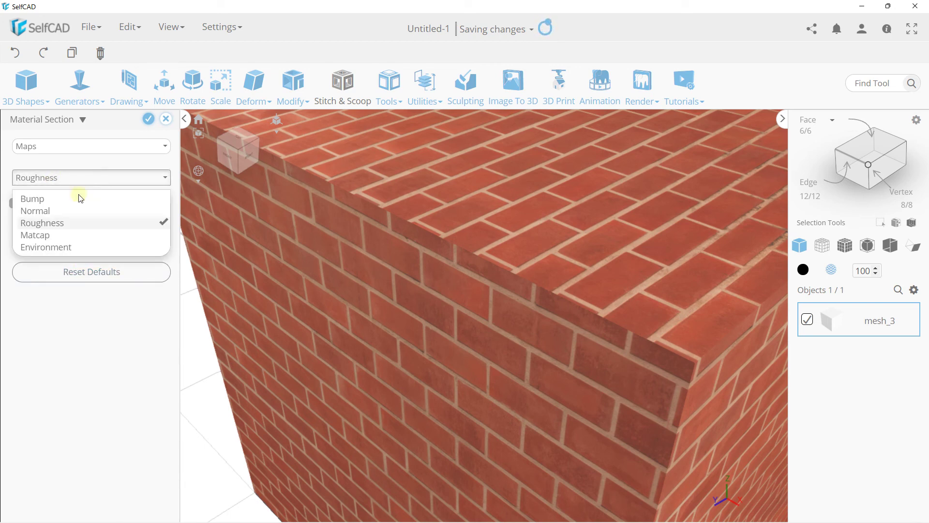
click(58, 234)
click(75, 178)
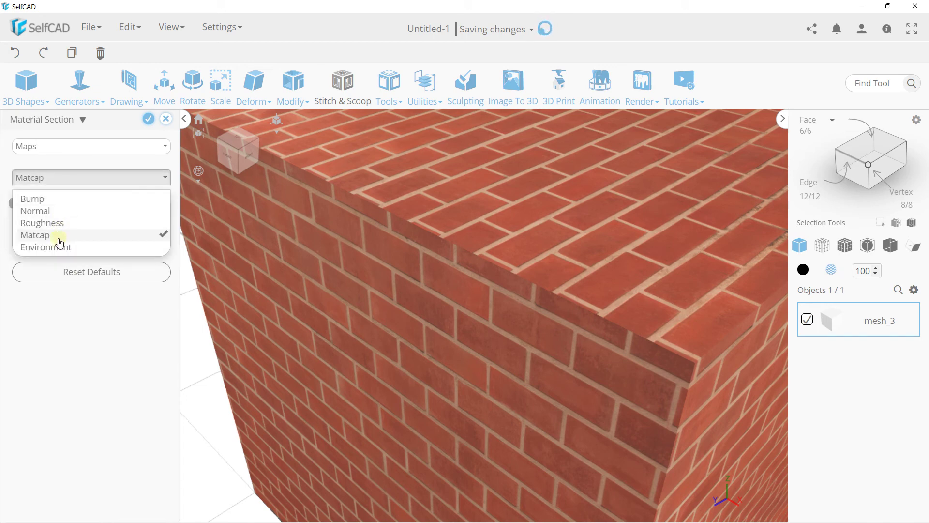
click(60, 247)
click(71, 179)
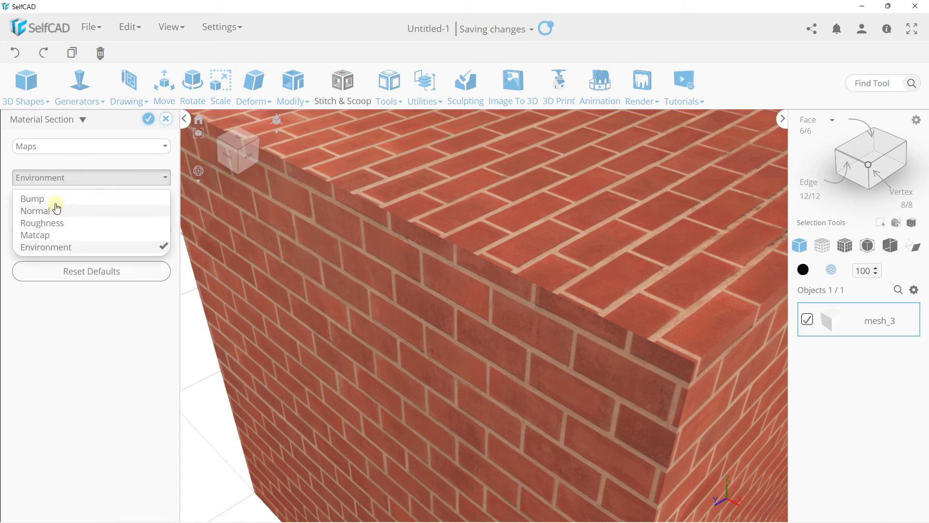
click(59, 200)
click(67, 180)
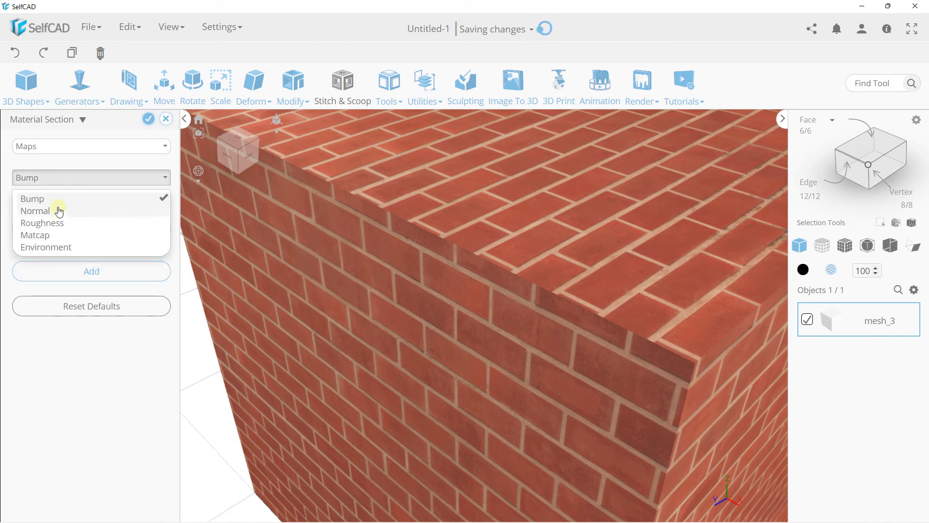
click(58, 208)
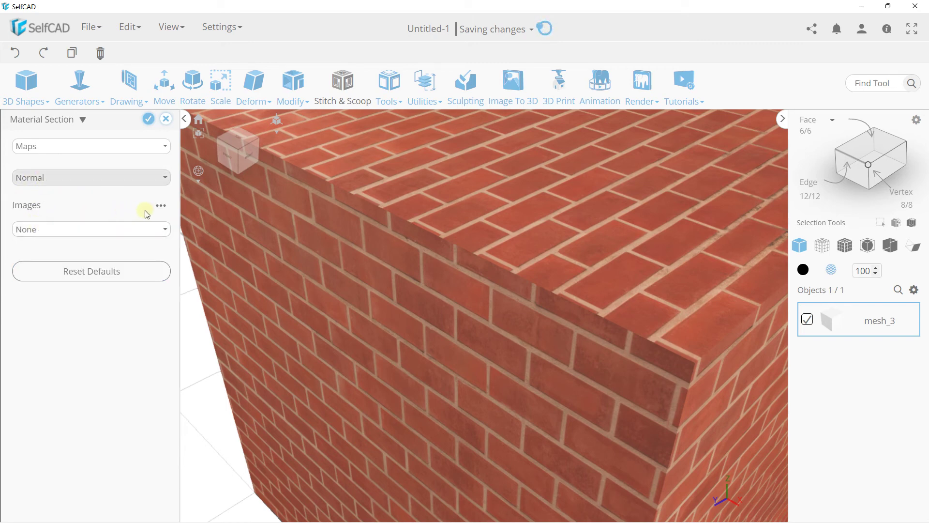
Apply the custom Pierre.jpg image as the cube's Normal map
click(99, 232)
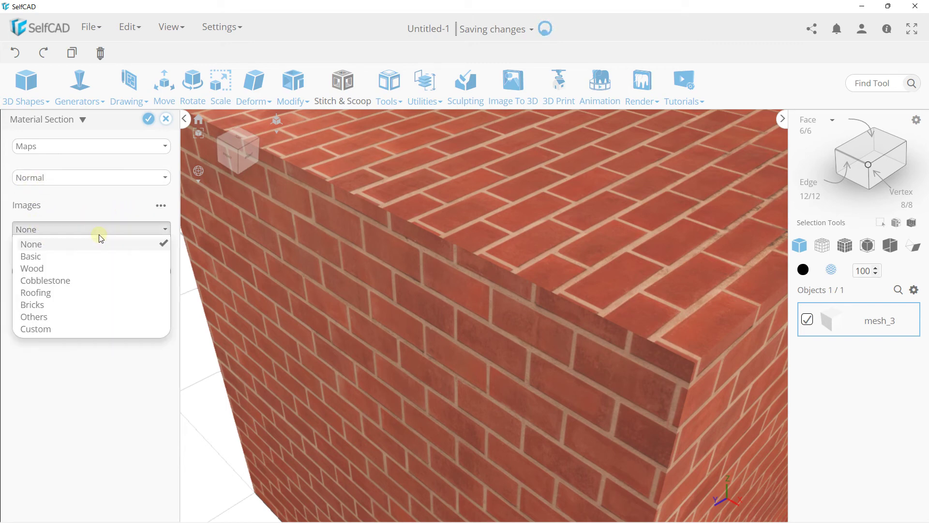
click(36, 329)
click(127, 276)
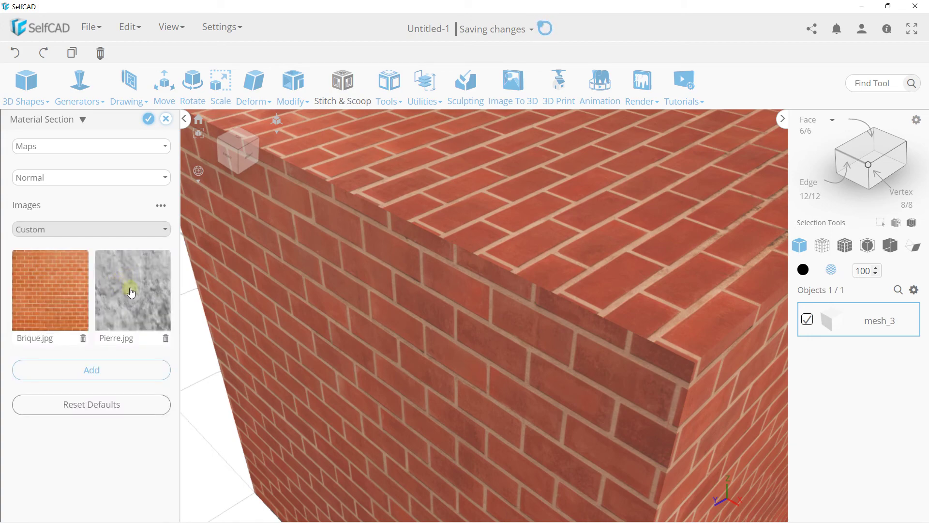
scroll(381, 276, up, 5)
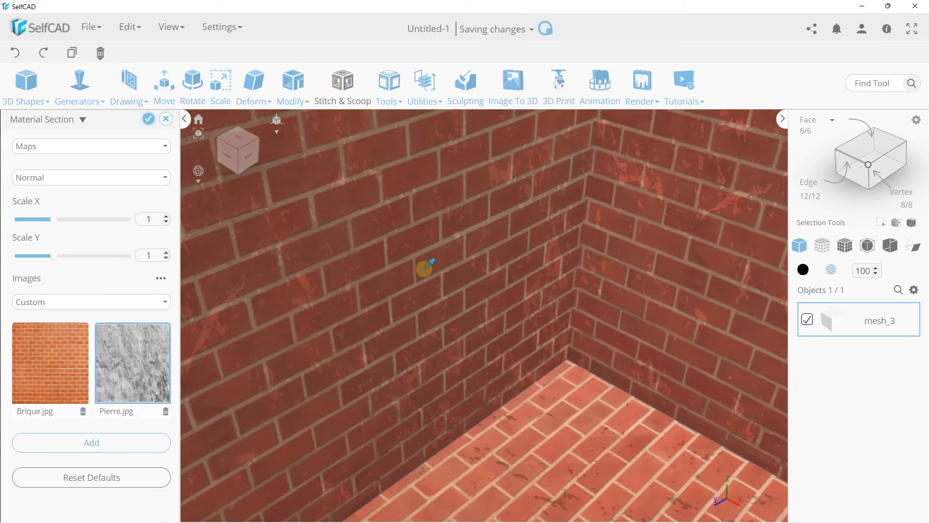
scroll(424, 265, up, 3)
scroll(430, 263, down, 2)
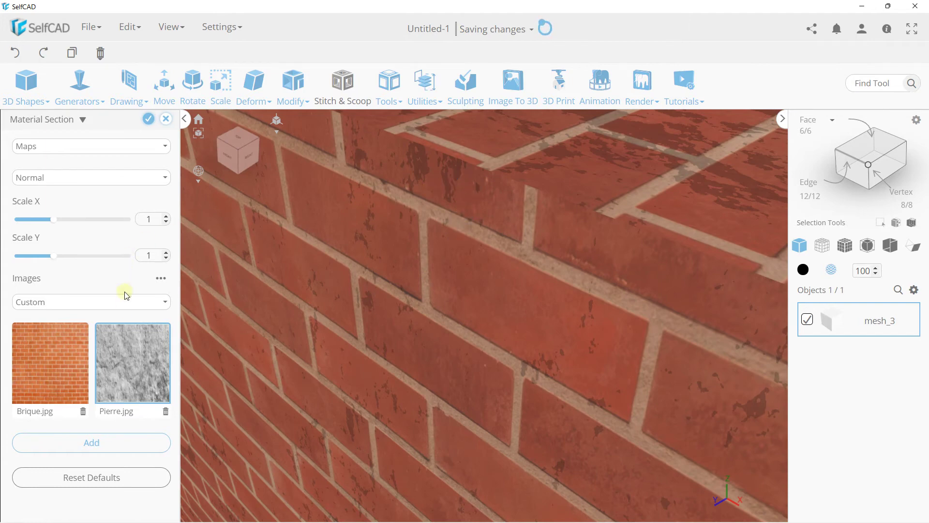
Switch the map type to Bump and use custom Pierre.jpg as a scale-2 stone bump map
click(35, 185)
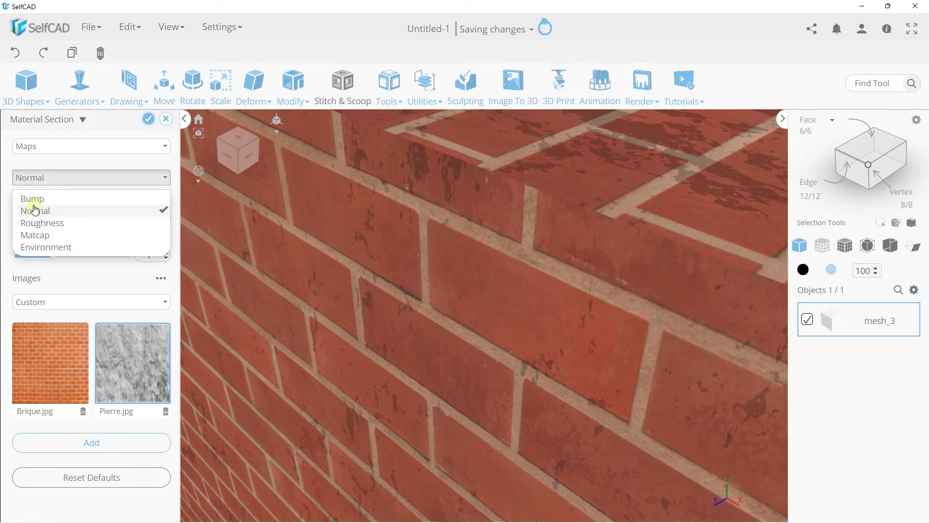
click(36, 199)
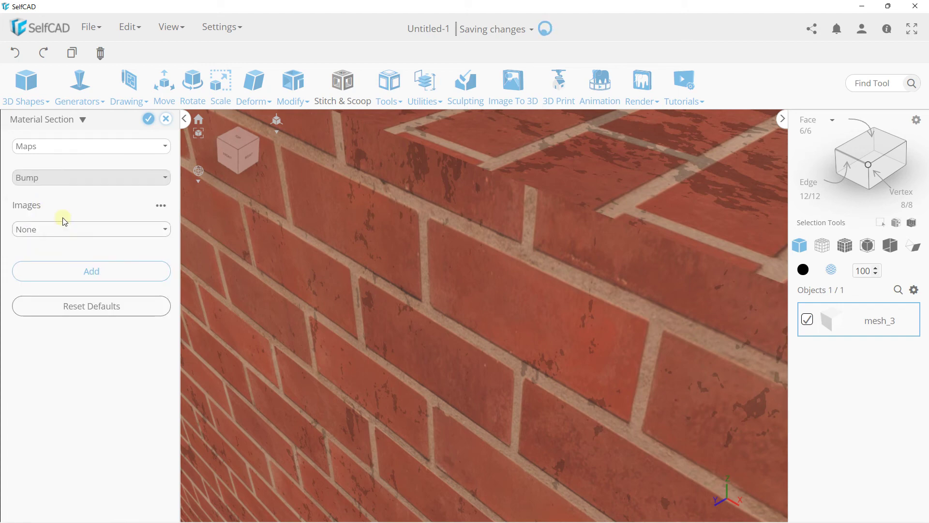
click(65, 229)
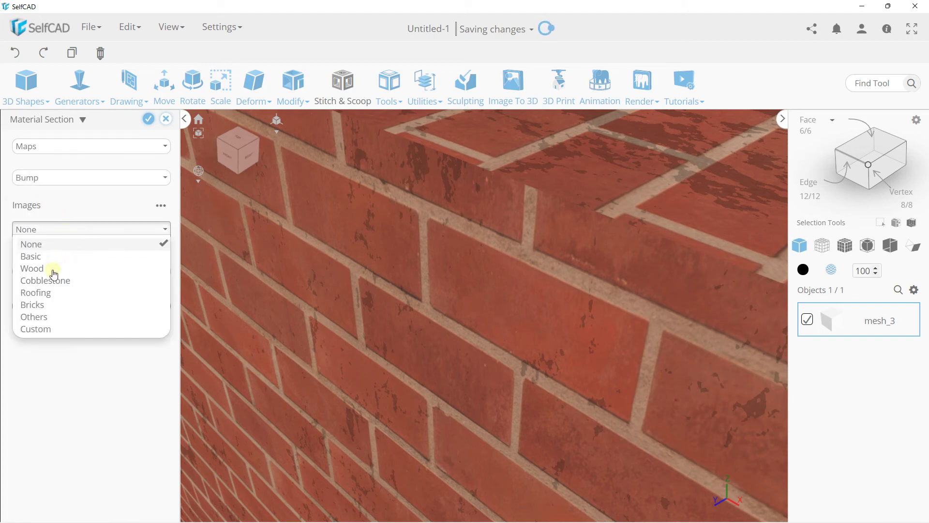
click(42, 335)
click(122, 283)
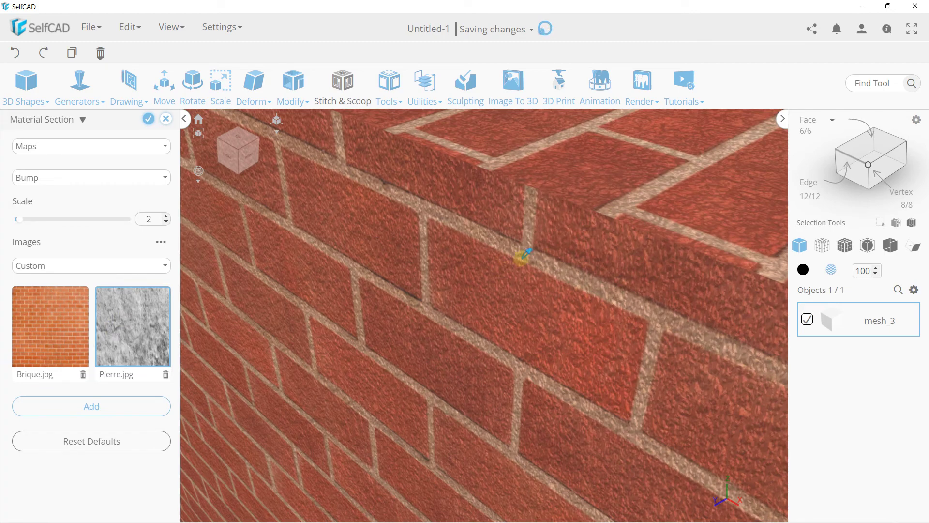
scroll(557, 216, down, 3)
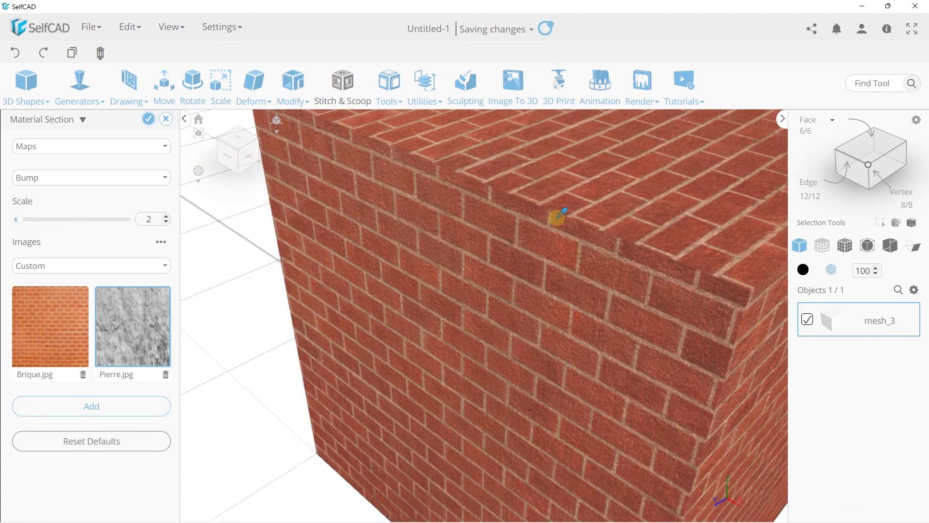
scroll(558, 217, down, 3)
scroll(557, 216, down, 2)
scroll(560, 213, down, 2)
scroll(515, 239, down, 2)
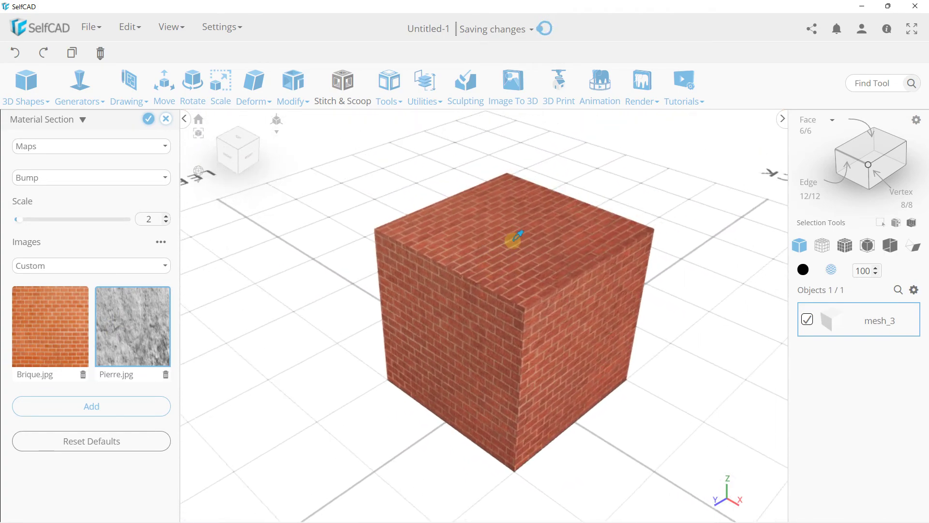
scroll(511, 238, up, 2)
scroll(512, 236, down, 2)
right_drag(498, 222, 178, 139)
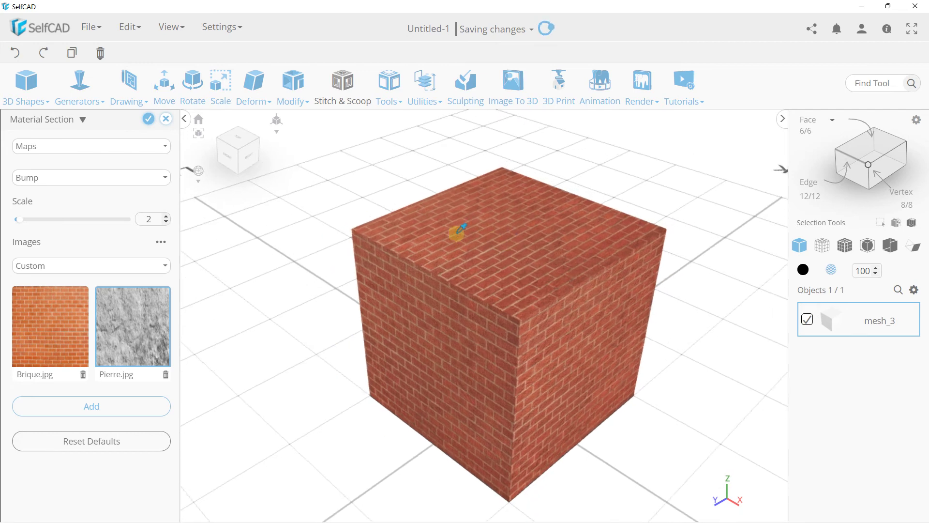
Discard the unsaved material changes and delete cube mesh_3, leaving the scene empty
click(168, 122)
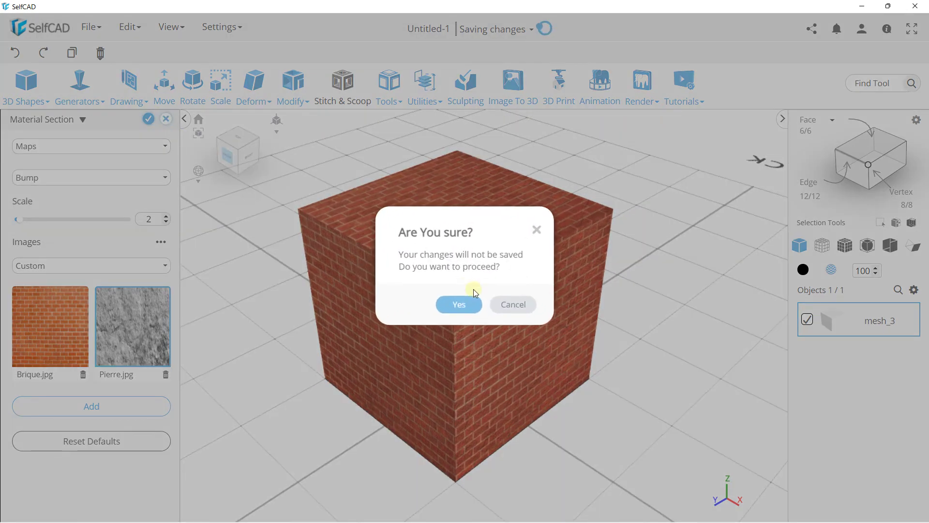
click(460, 304)
scroll(462, 288, down, 2)
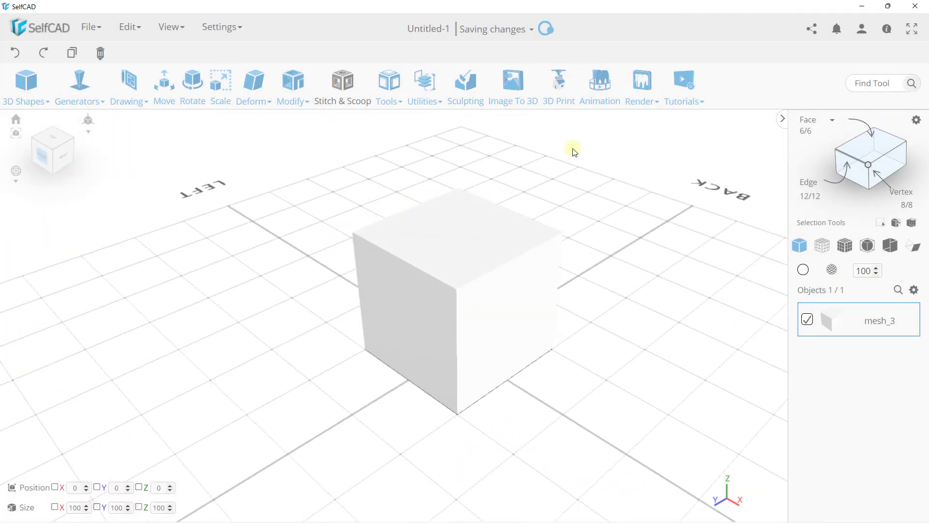
click(101, 53)
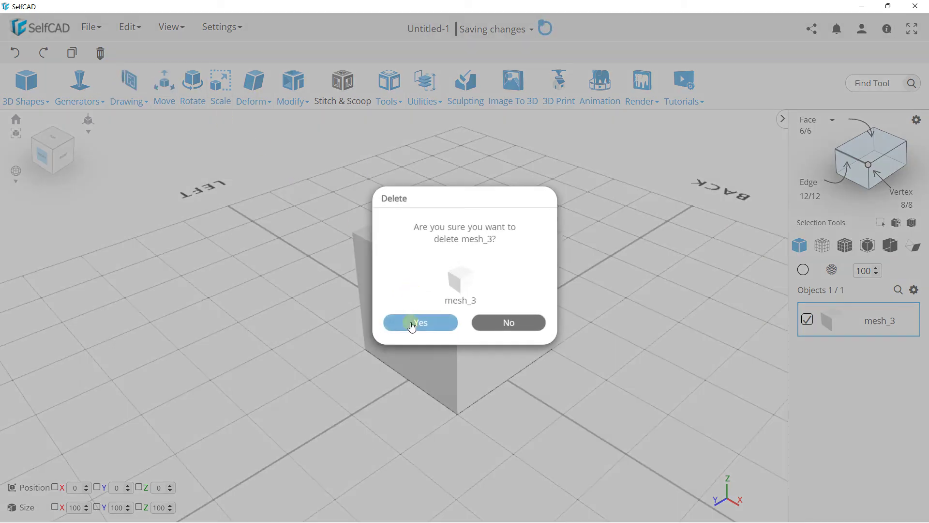
click(412, 327)
click(26, 94)
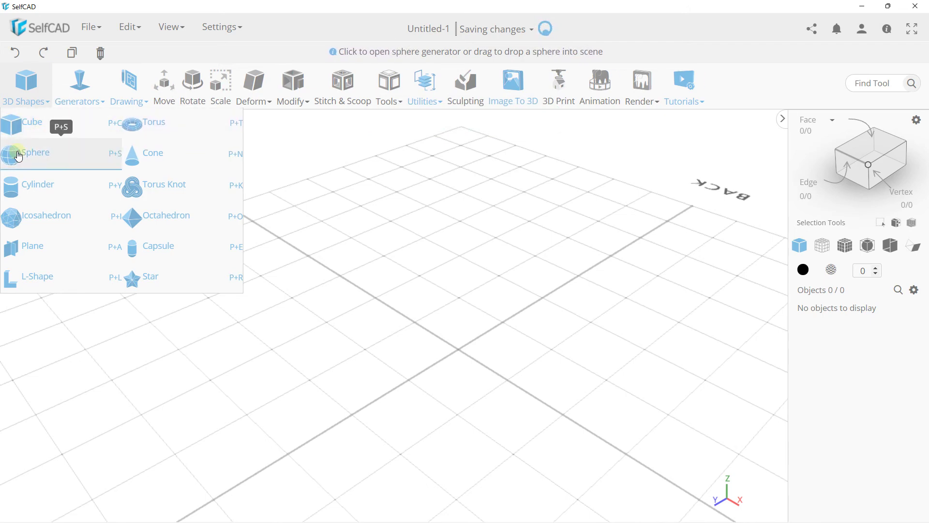
Add a default sphere (radius 50, 32×16 segments) and finalize it as mesh_6
click(19, 155)
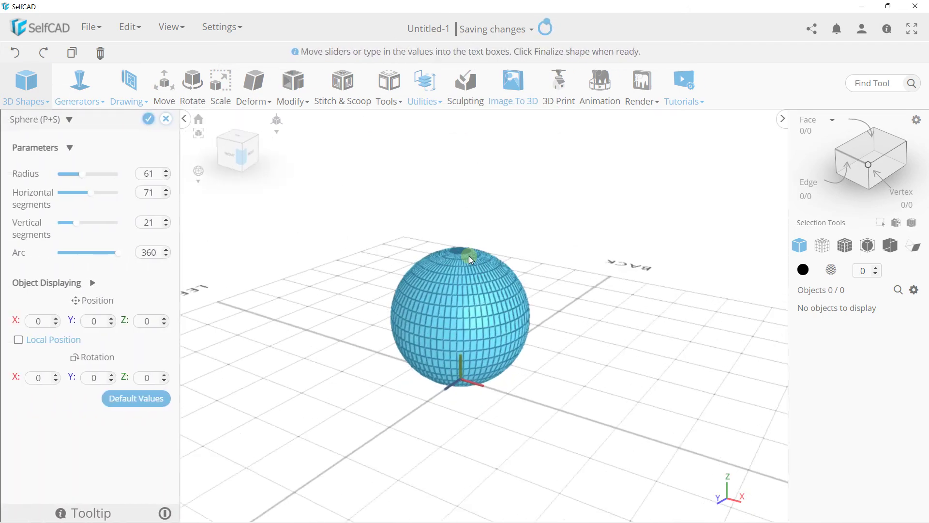
drag(469, 256, 542, 262)
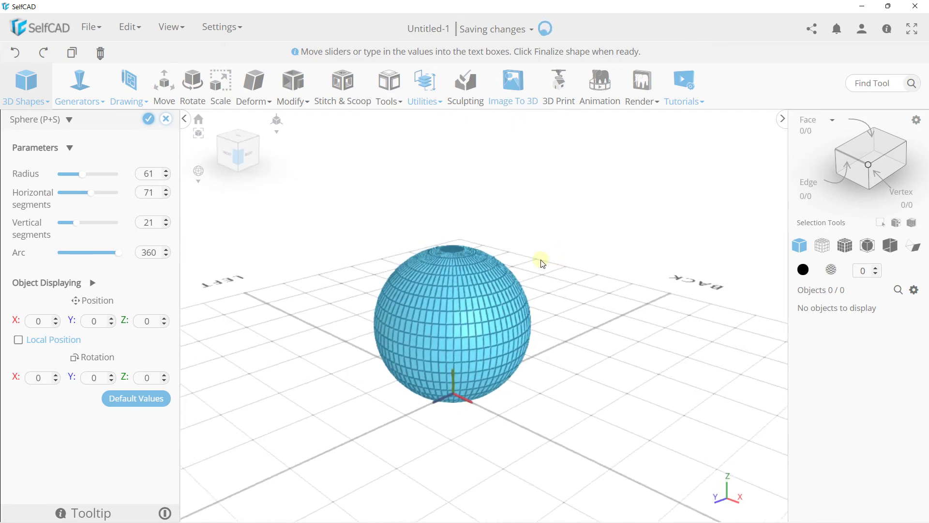
scroll(555, 265, up, 2)
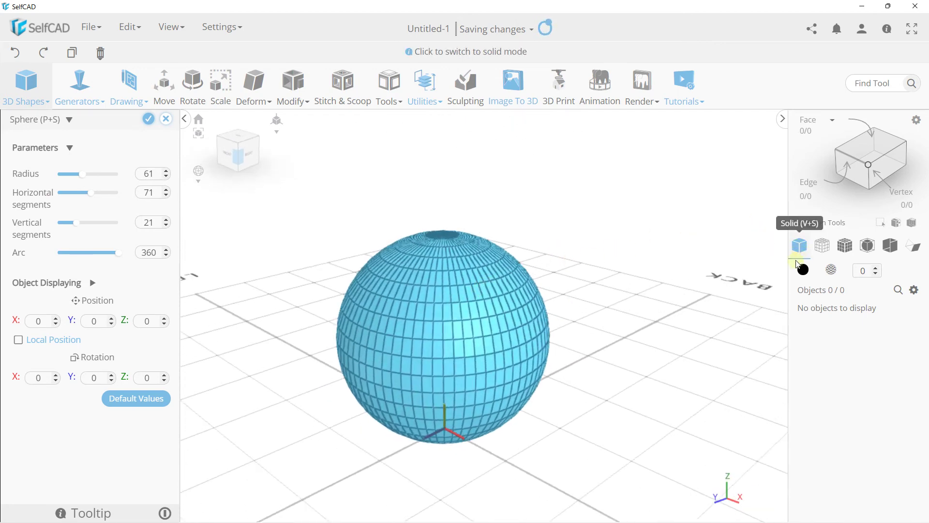
click(144, 410)
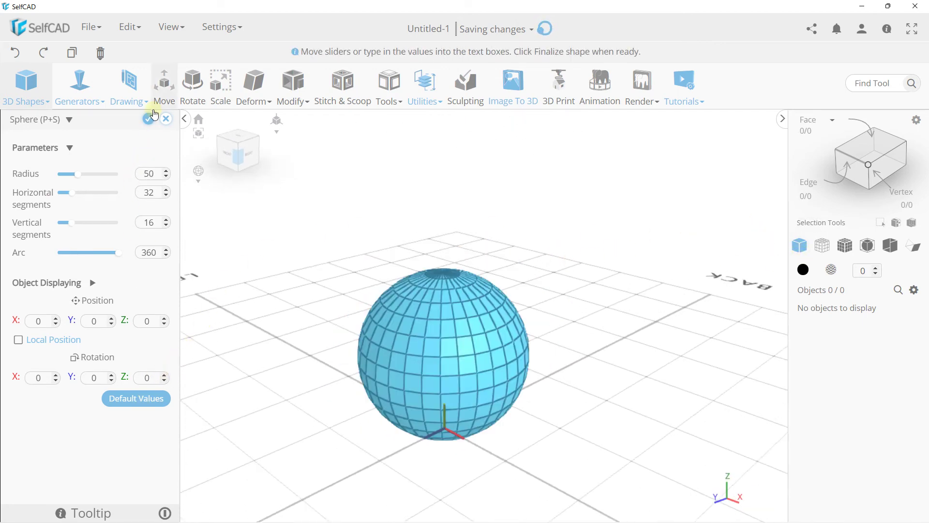
click(149, 118)
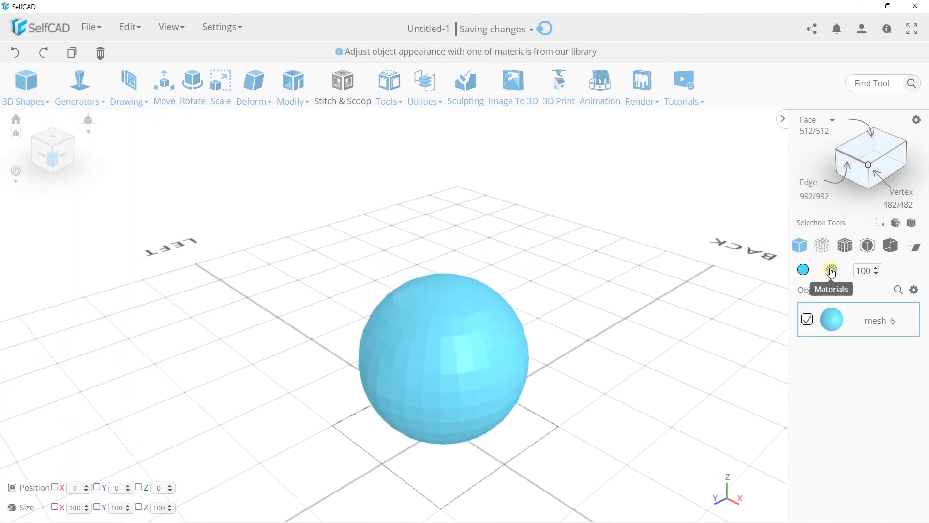
Texture the sphere with Bricks 2 from the Bricks category, then show its UV settings
click(832, 269)
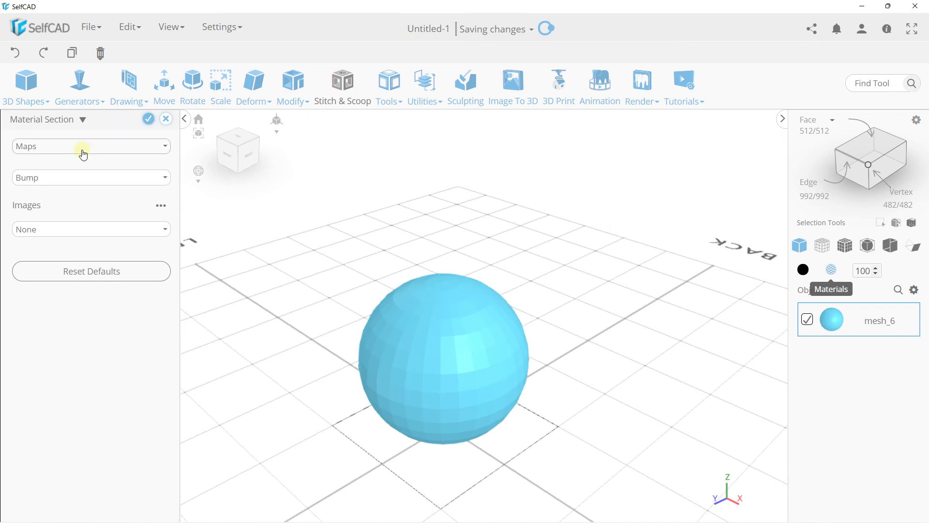
click(82, 147)
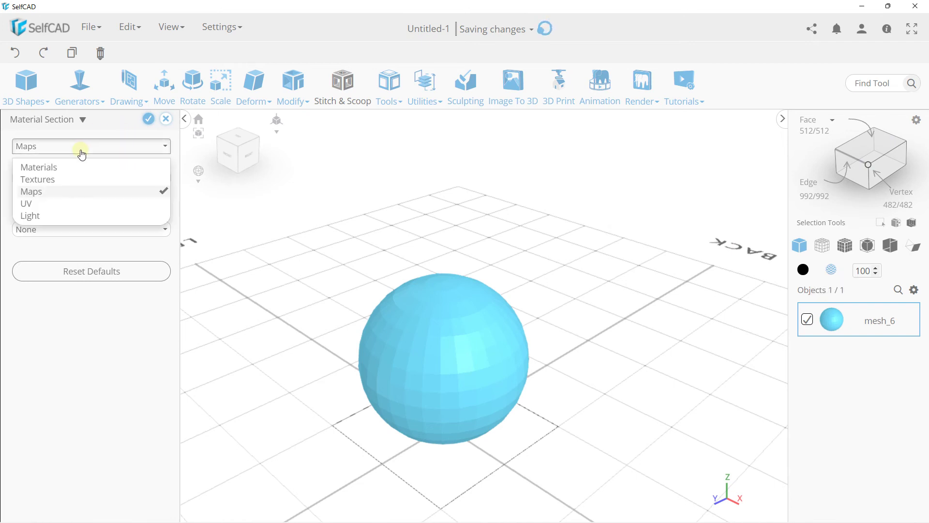
click(50, 180)
click(57, 198)
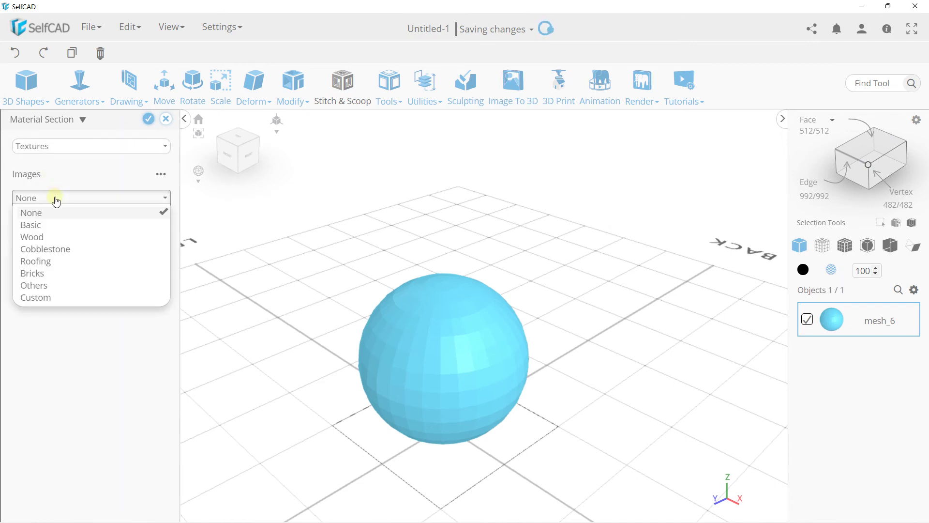
click(33, 273)
click(128, 259)
scroll(465, 362, up, 2)
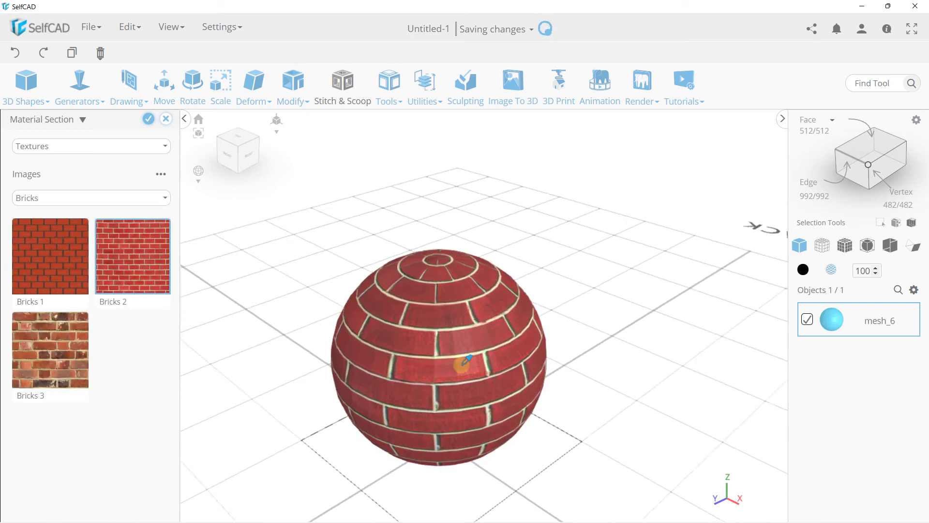
click(58, 146)
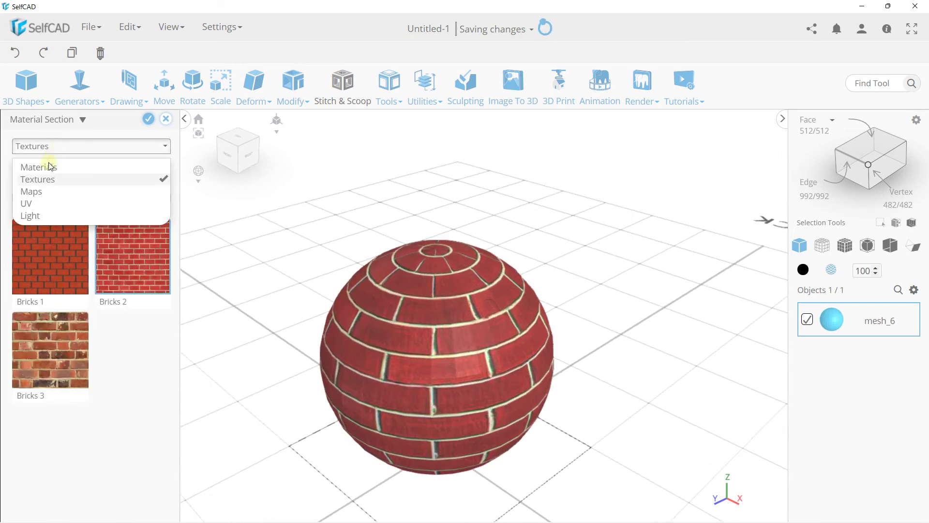
click(40, 209)
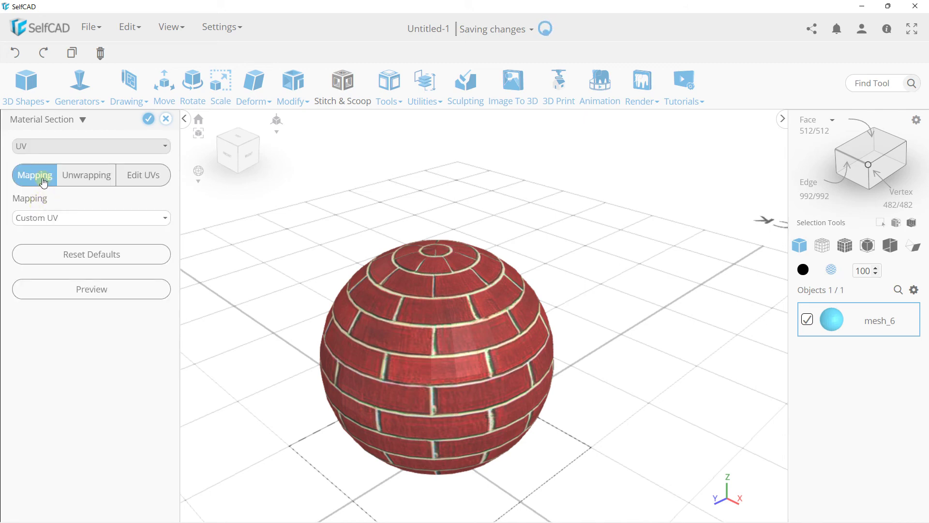
click(50, 219)
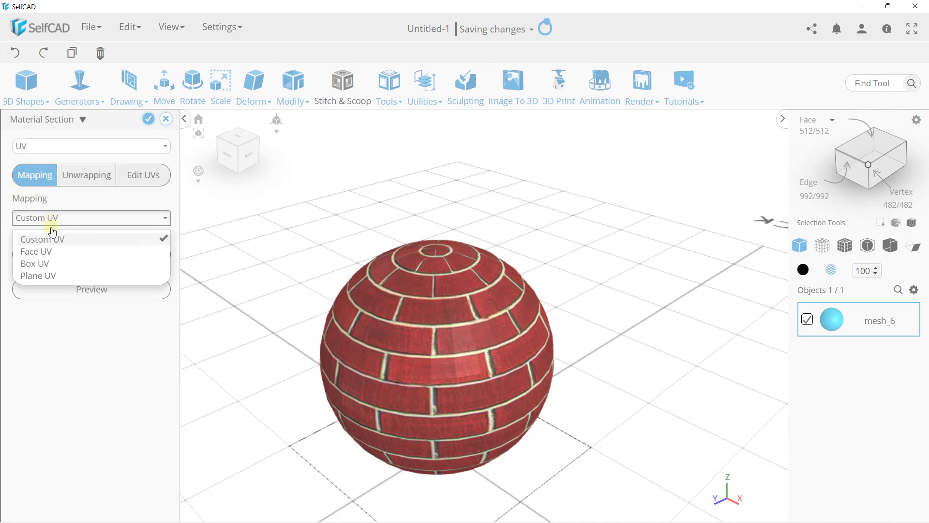
click(44, 239)
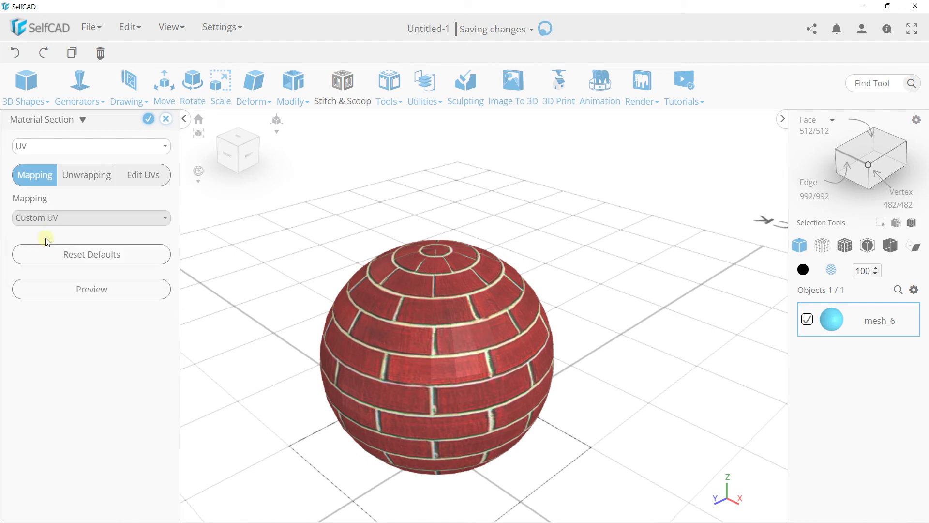
click(51, 218)
click(47, 254)
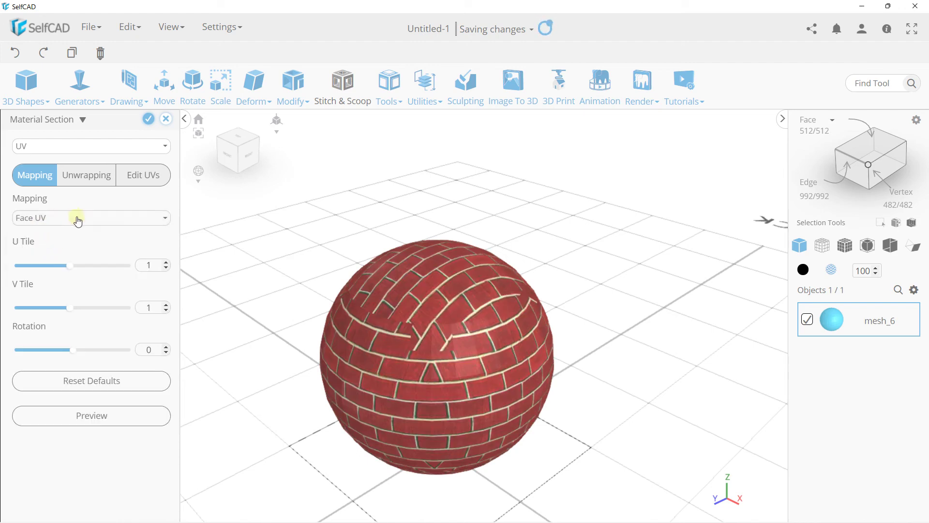
click(77, 218)
click(51, 264)
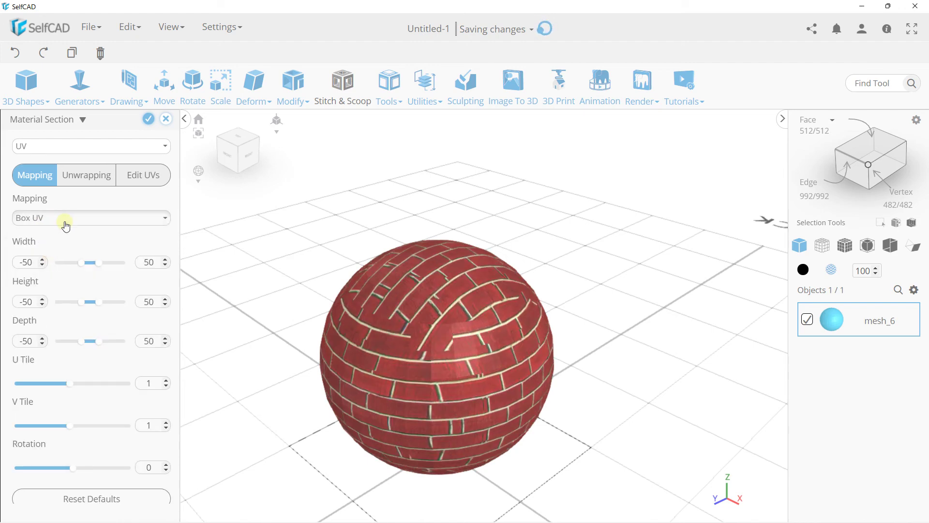
click(66, 217)
click(55, 274)
click(62, 219)
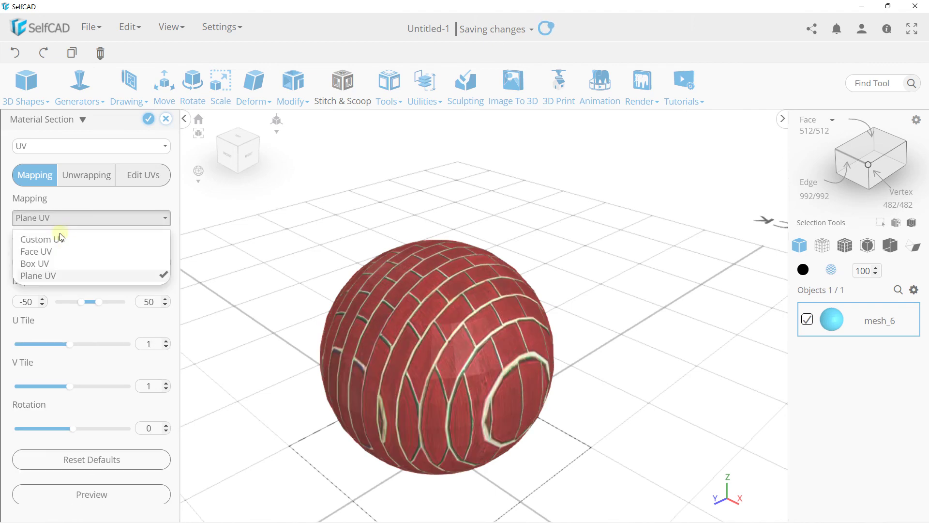
click(59, 239)
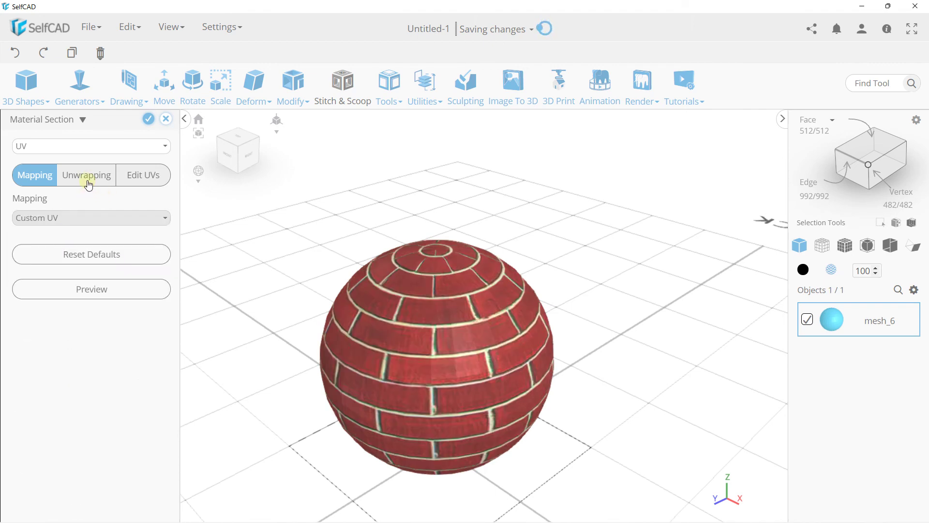
Auto-unwrap the sphere's UVs by generating new UVs
click(88, 180)
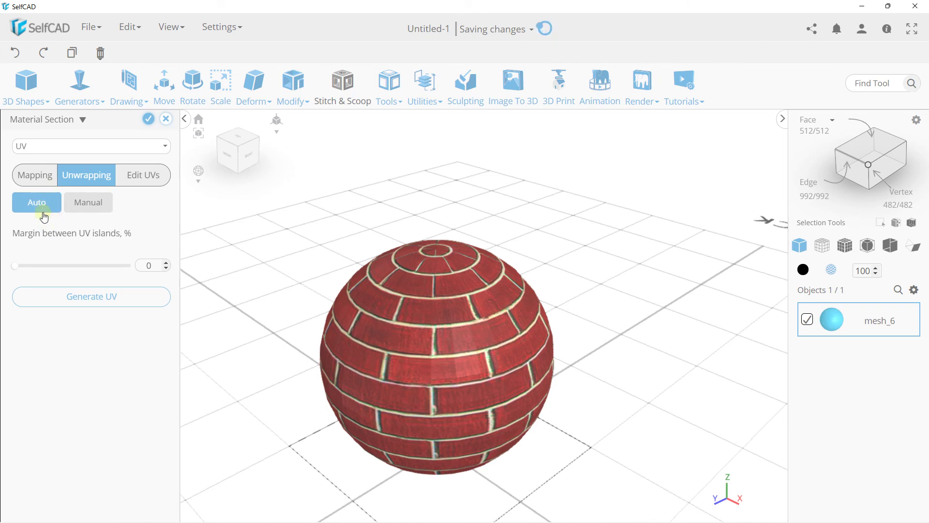
click(57, 295)
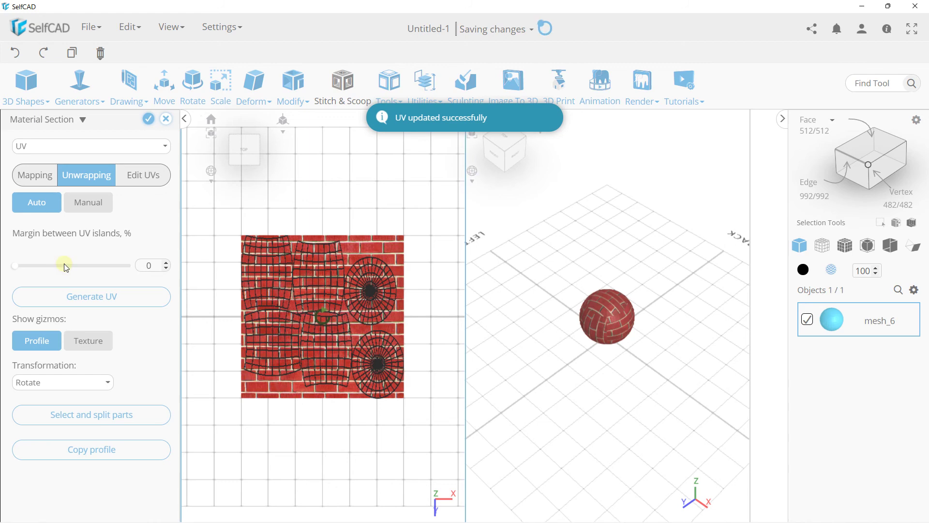
scroll(285, 276, up, 3)
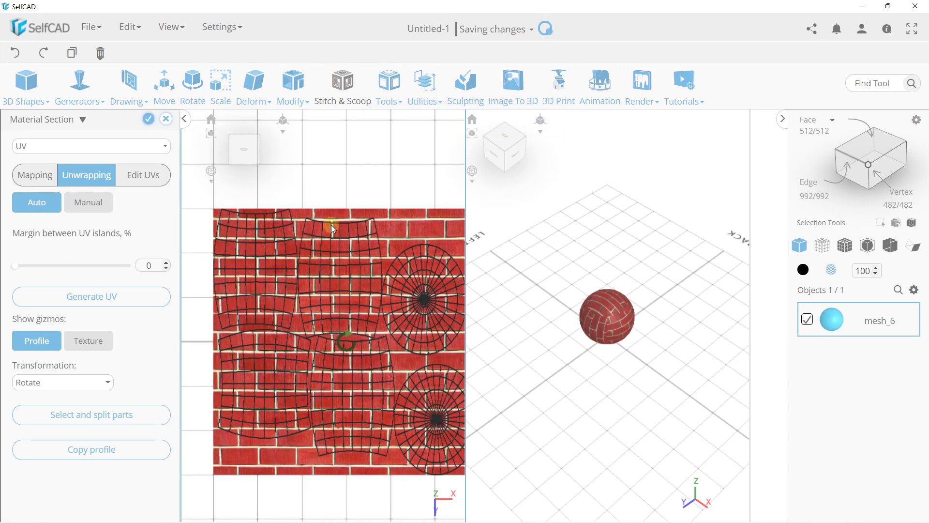
scroll(364, 265, down, 1)
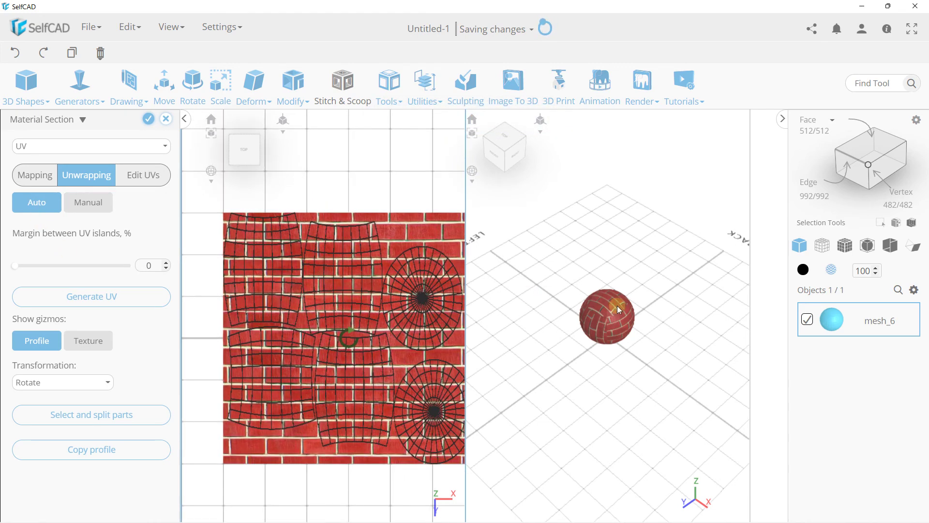
scroll(617, 306, up, 2)
scroll(617, 306, up, 3)
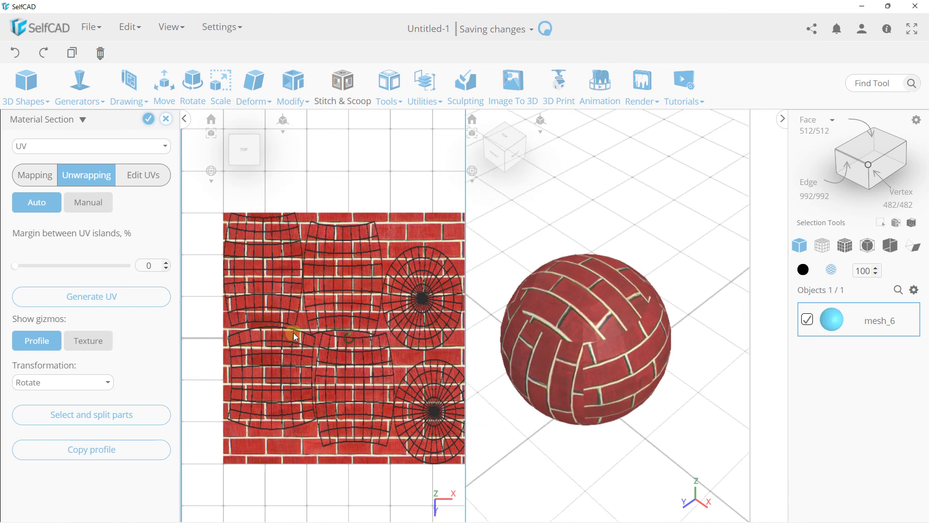
Use the Scale transformation to stretch the UV islands across the brick texture
click(56, 383)
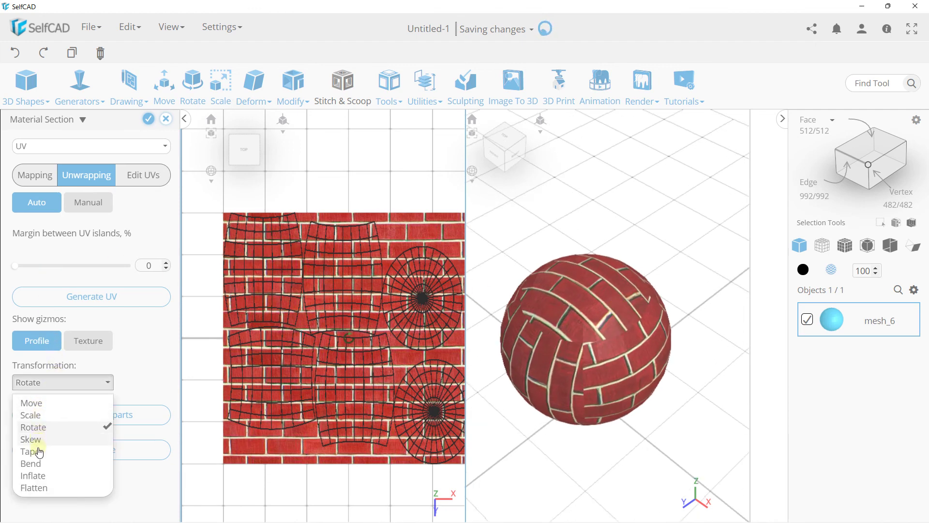
click(46, 414)
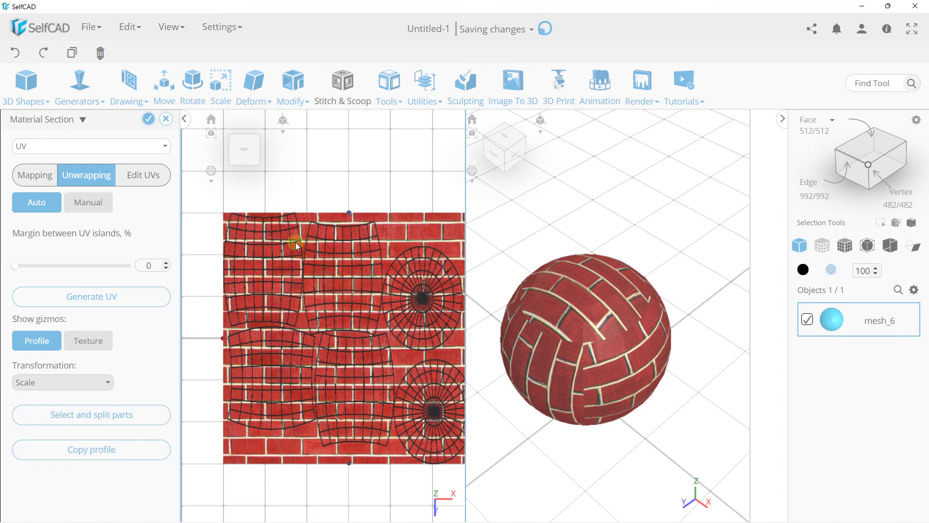
scroll(309, 233, down, 1)
scroll(315, 229, down, 2)
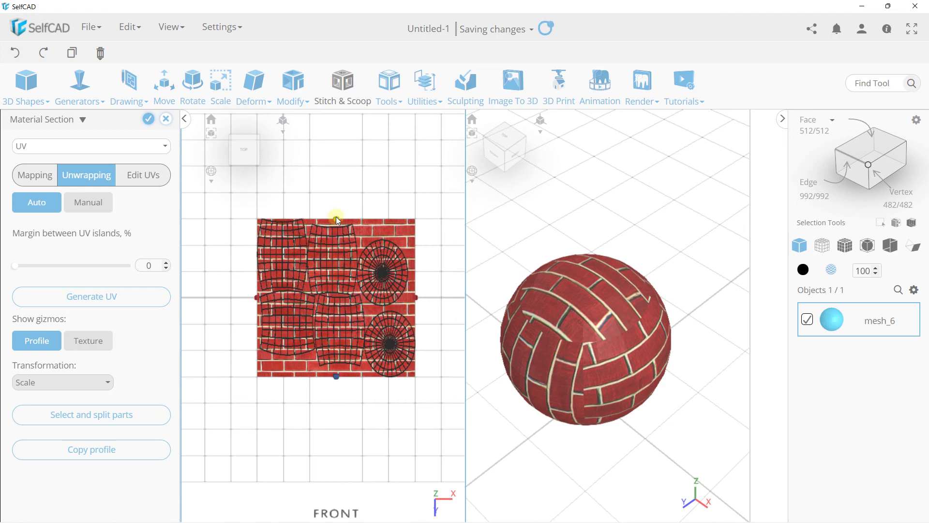
mouse_move(336, 218)
mouse_down()
mouse_move(338, 292)
mouse_move(338, 218)
mouse_up()
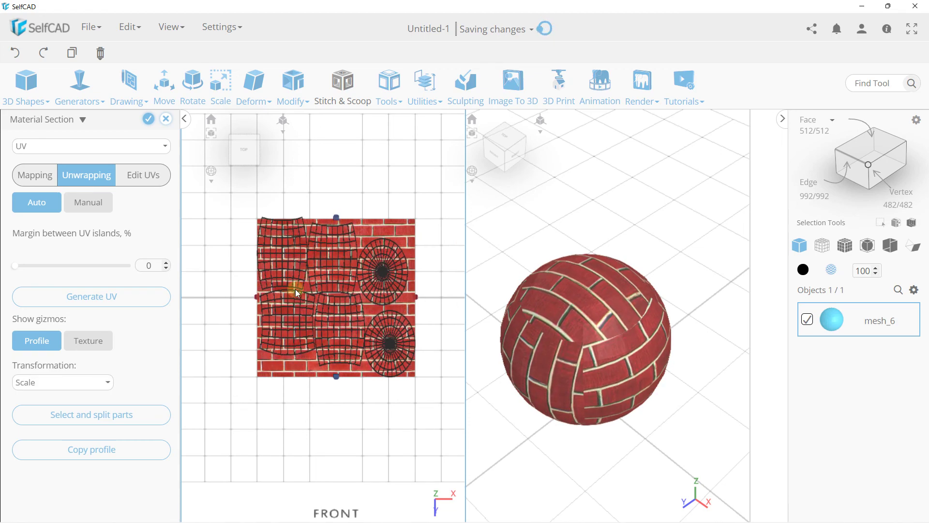
mouse_move(258, 298)
mouse_down()
mouse_move(361, 297)
mouse_move(237, 297)
mouse_move(270, 305)
mouse_up()
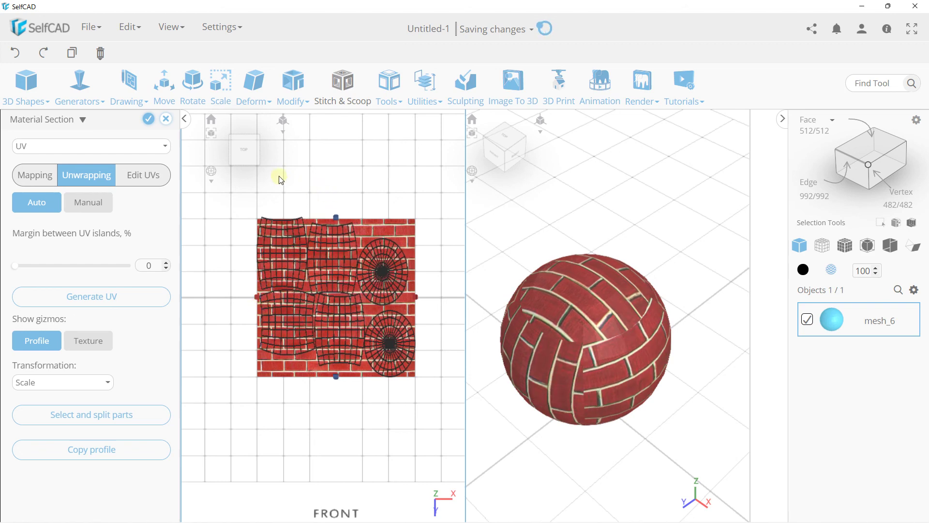
scroll(279, 181, down, 2)
Discard the sphere's material edits so it turns plain blue, then orbit around it
click(167, 121)
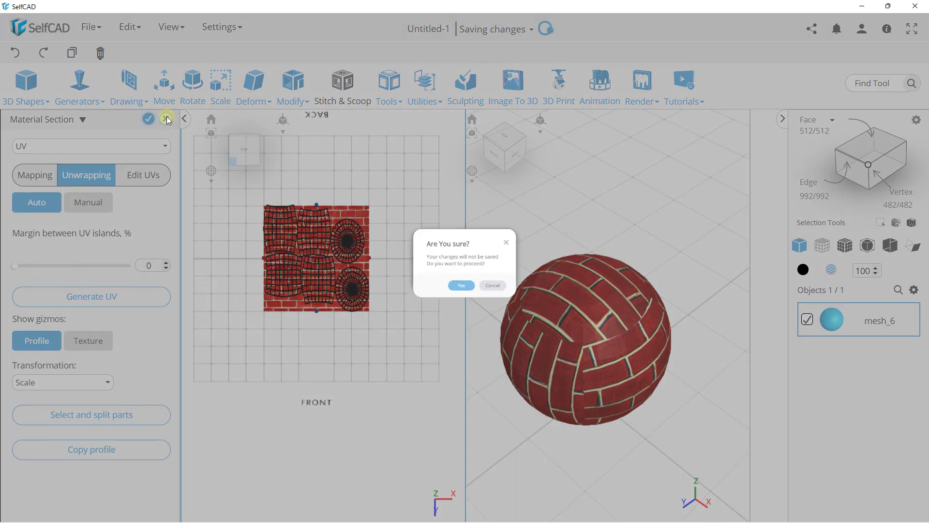
click(476, 305)
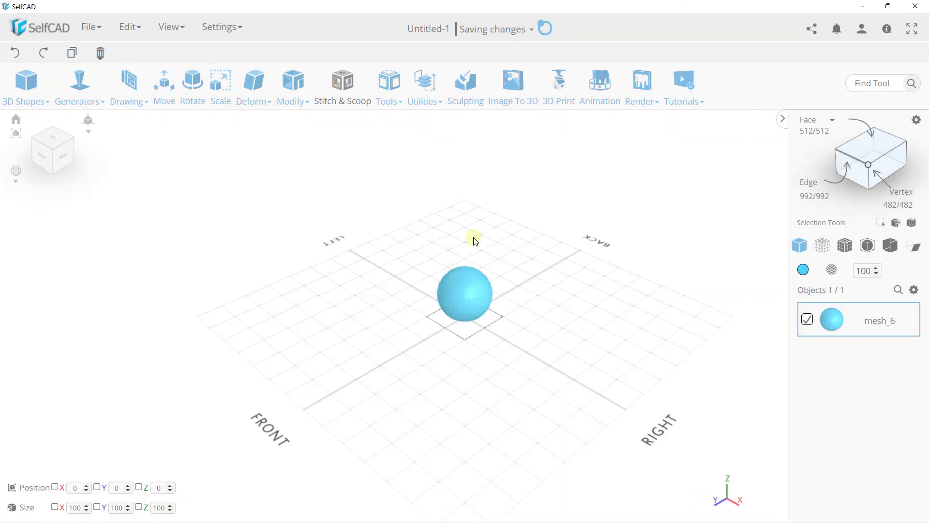
scroll(462, 257, up, 2)
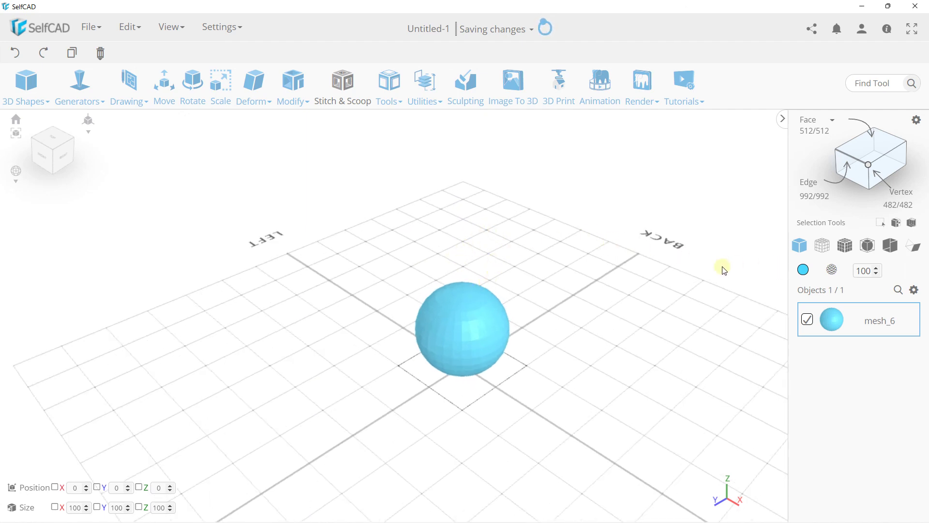
mouse_move(487, 252)
mouse_down()
mouse_move(435, 265)
mouse_move(497, 235)
mouse_move(514, 257)
mouse_move(421, 245)
mouse_move(402, 207)
mouse_move(604, 253)
mouse_move(467, 266)
mouse_up()
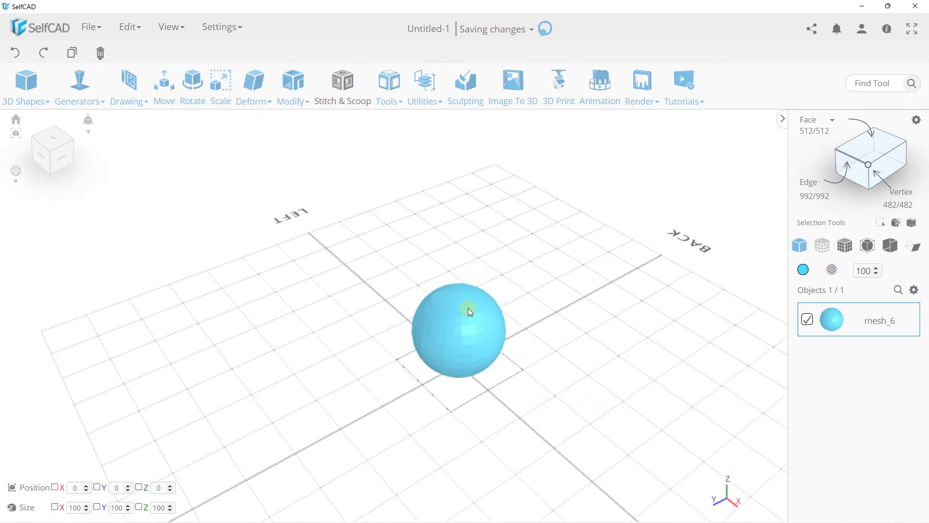
scroll(469, 310, up, 2)
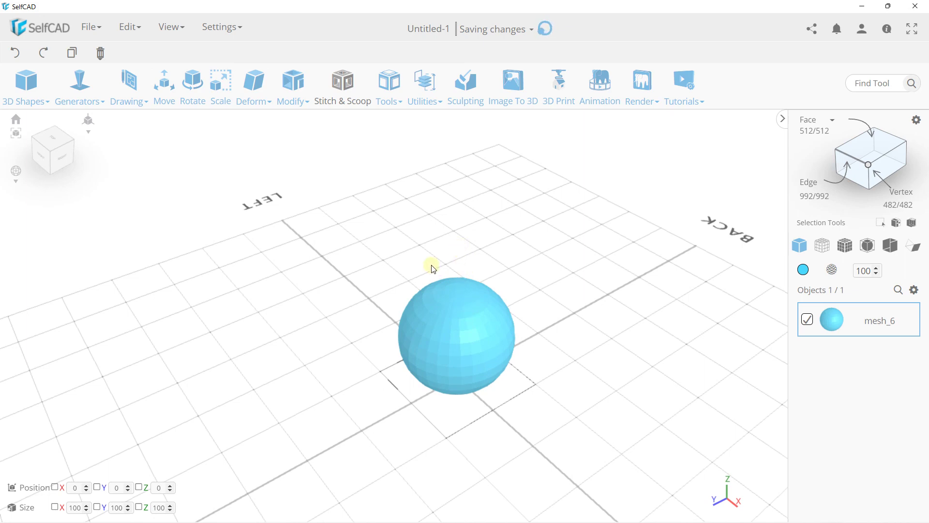
drag(432, 267, 508, 253)
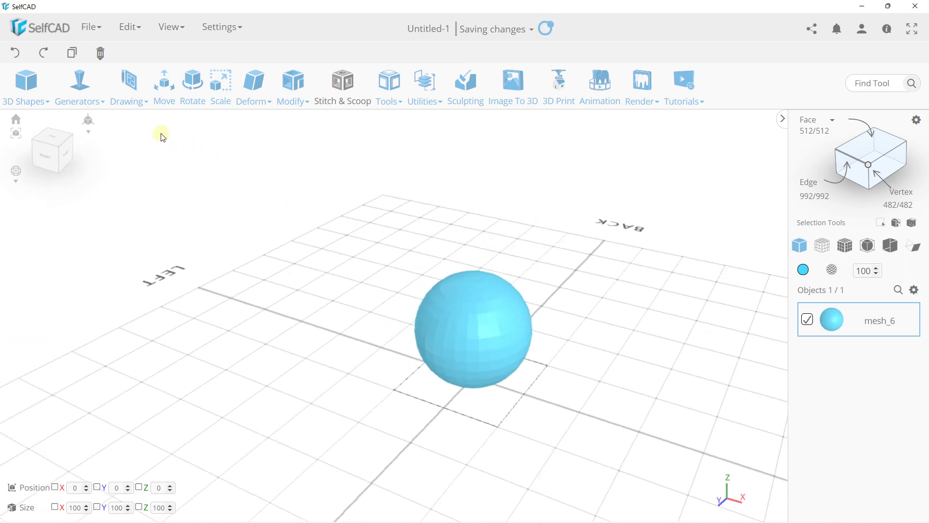
Delete the mesh_6 sphere and confirm, leaving an empty grid
click(100, 52)
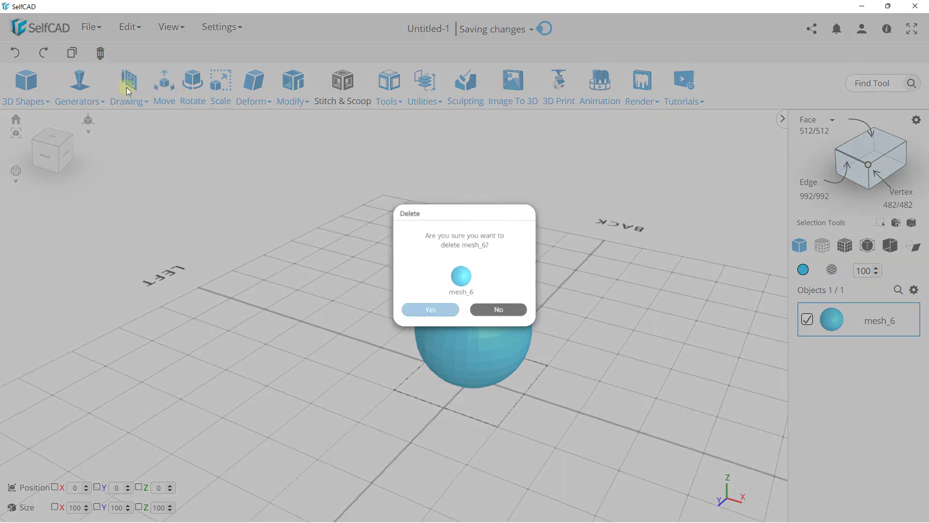
click(417, 309)
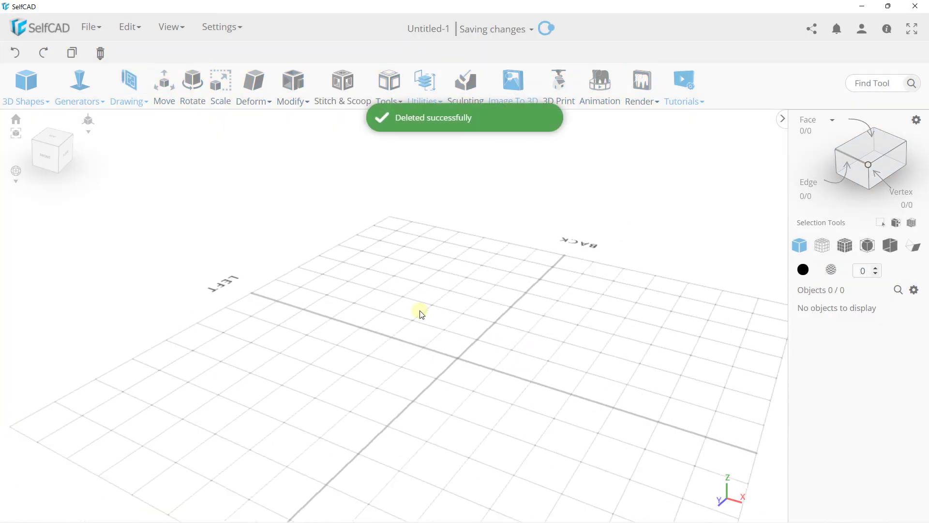